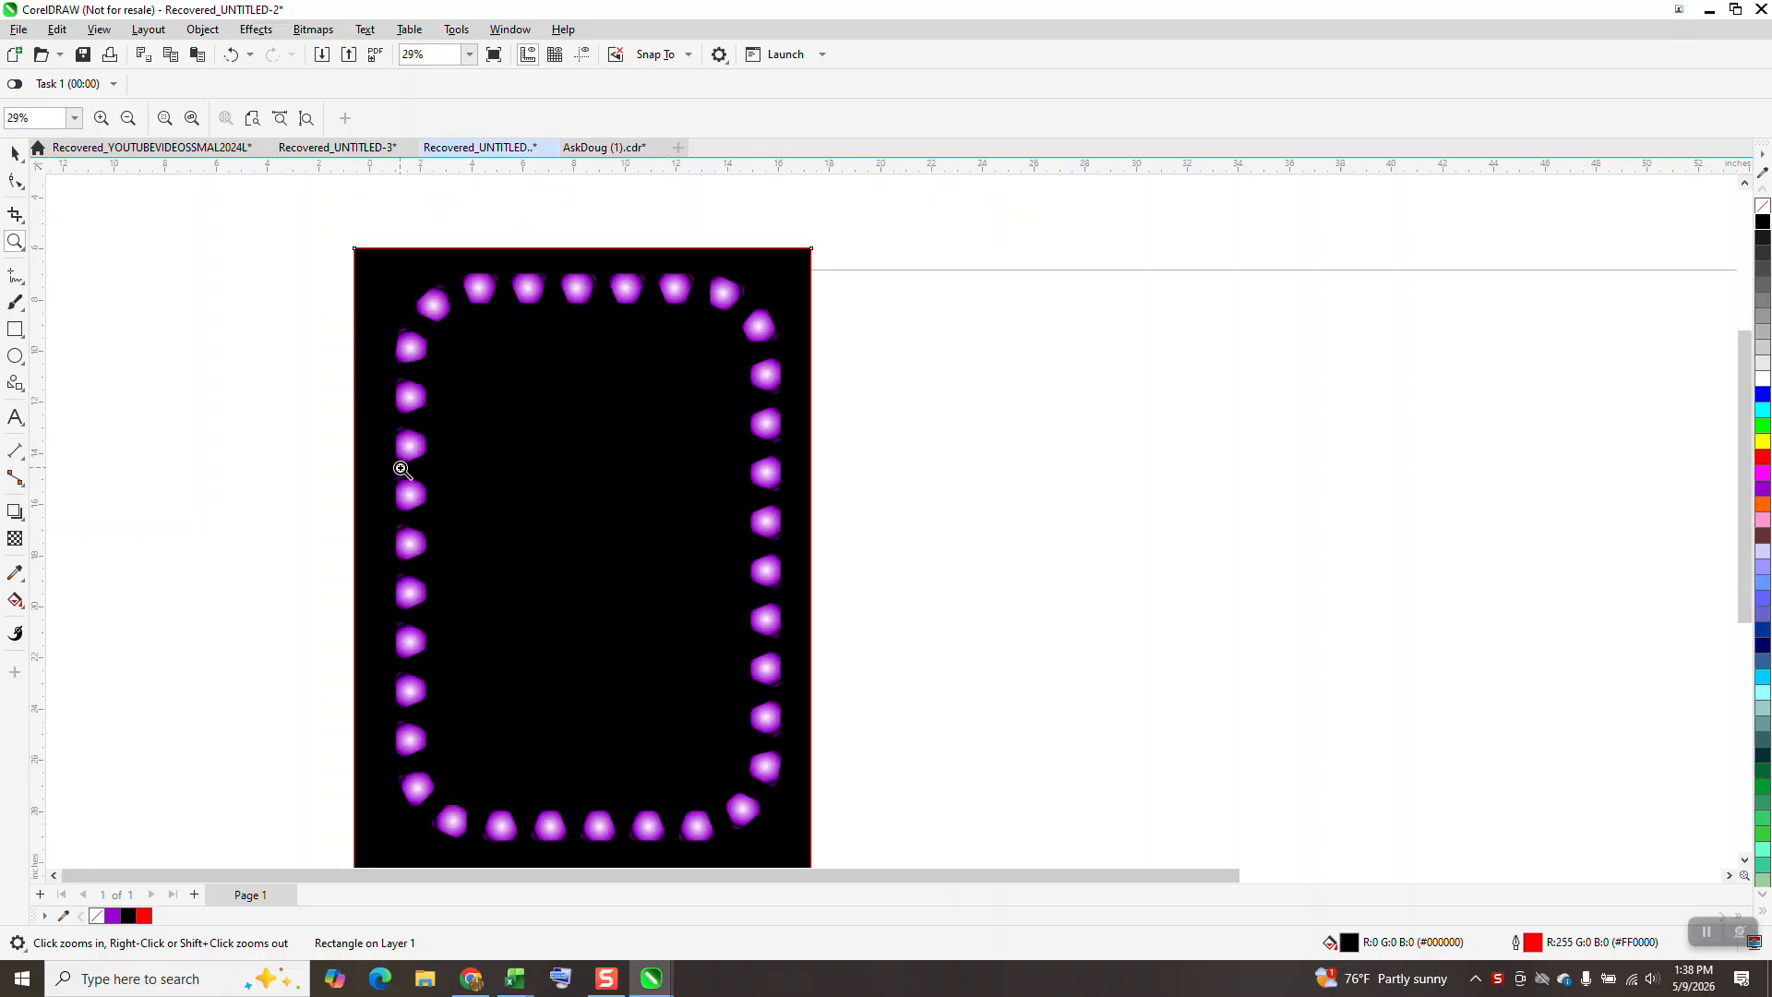
Draw a square about 4.04 inches wide to the side of the black panel and convert it to curves.
{"action": "left_click", "coordinate": [17, 329]}
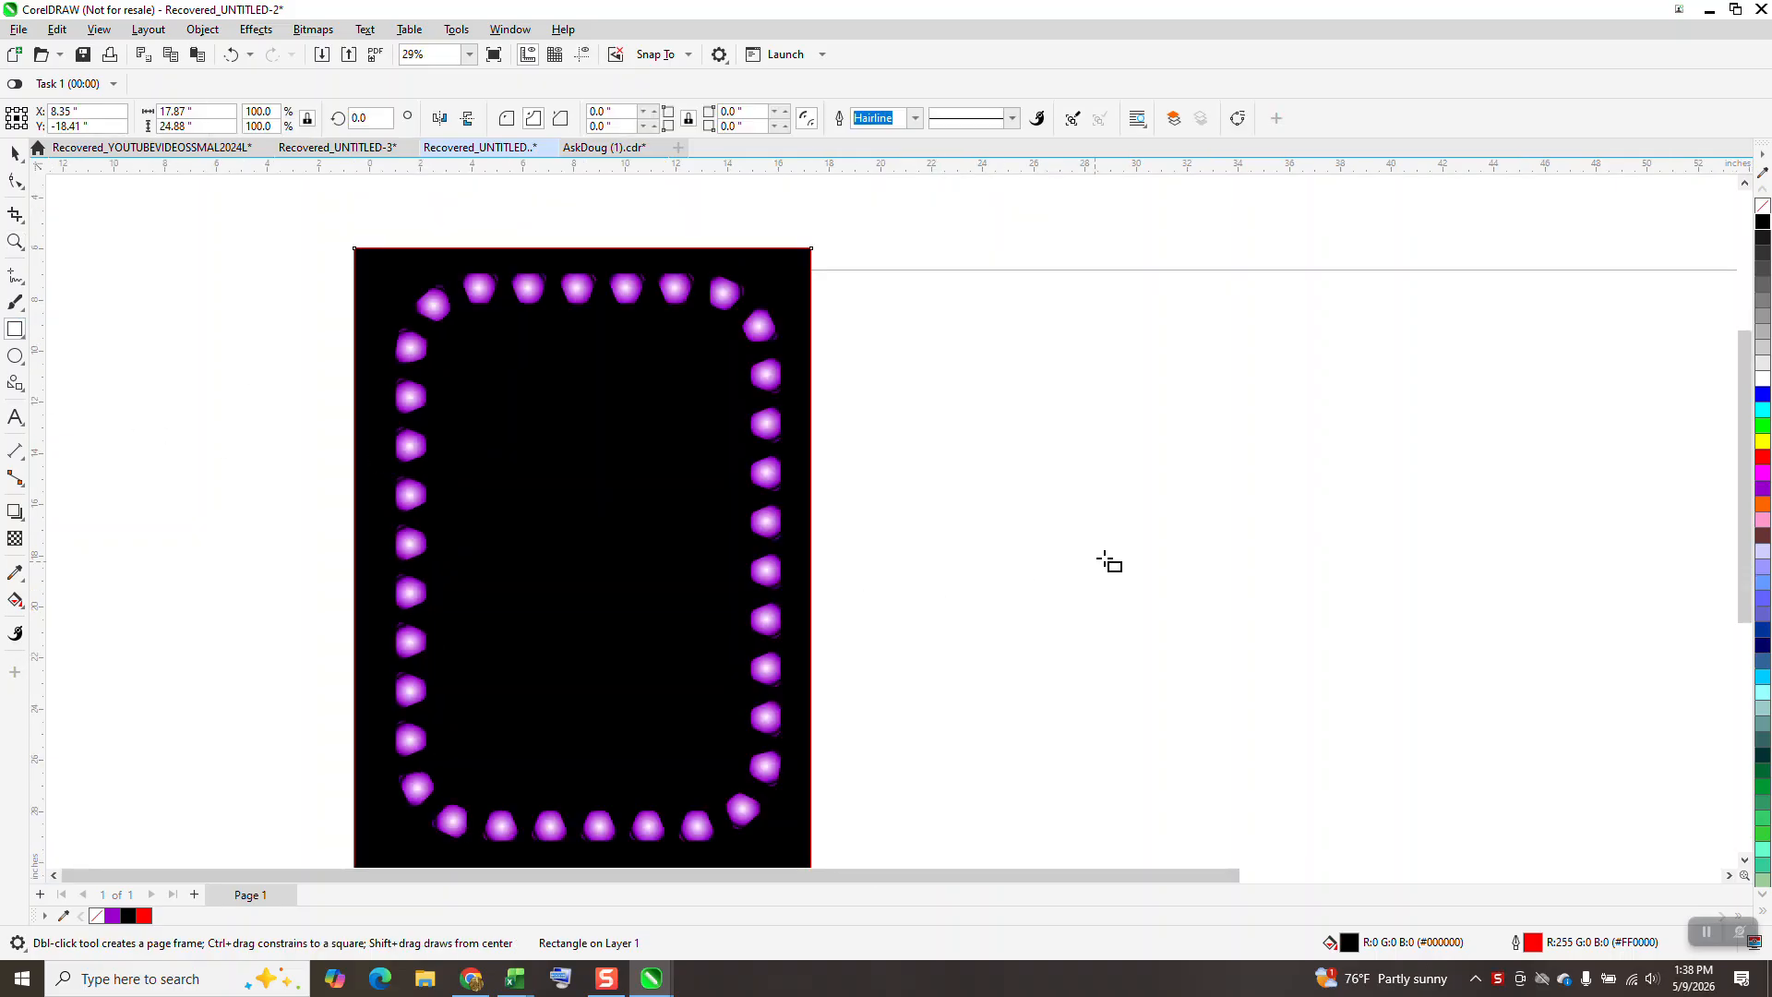
{"action": "left_click_drag", "start_coordinate": [1204, 407], "coordinate": [1098, 513]}
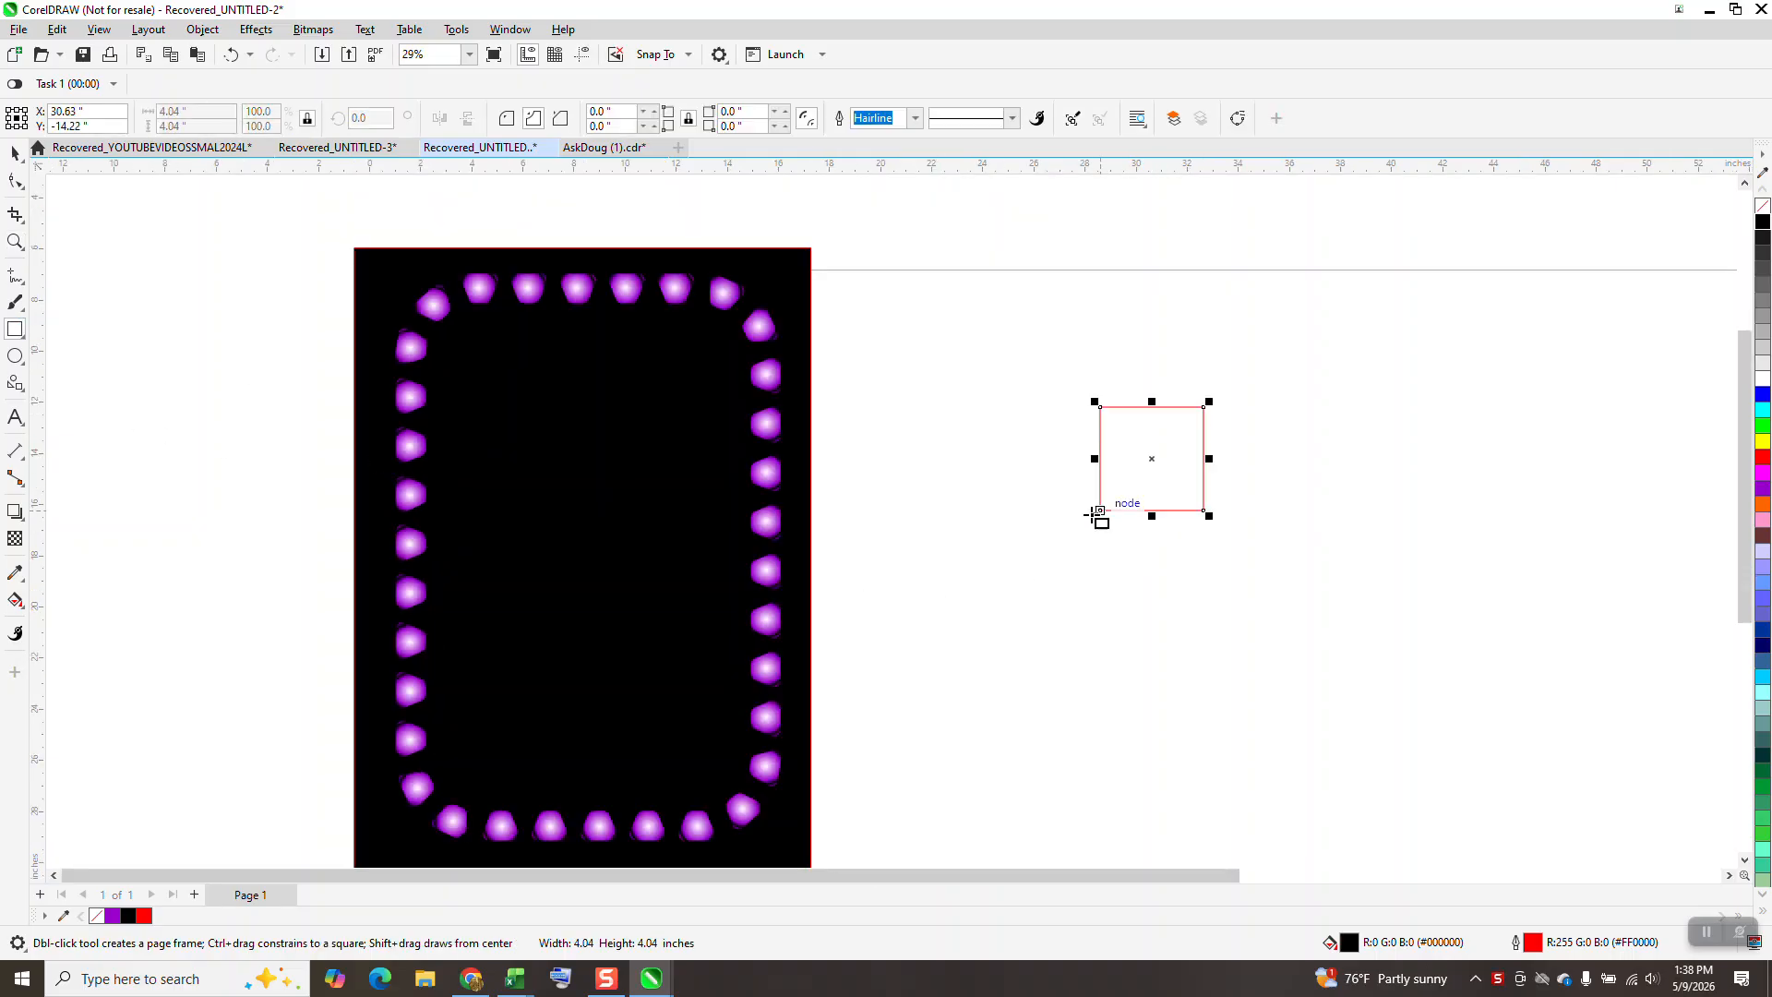
{"action": "left_click", "coordinate": [203, 29]}
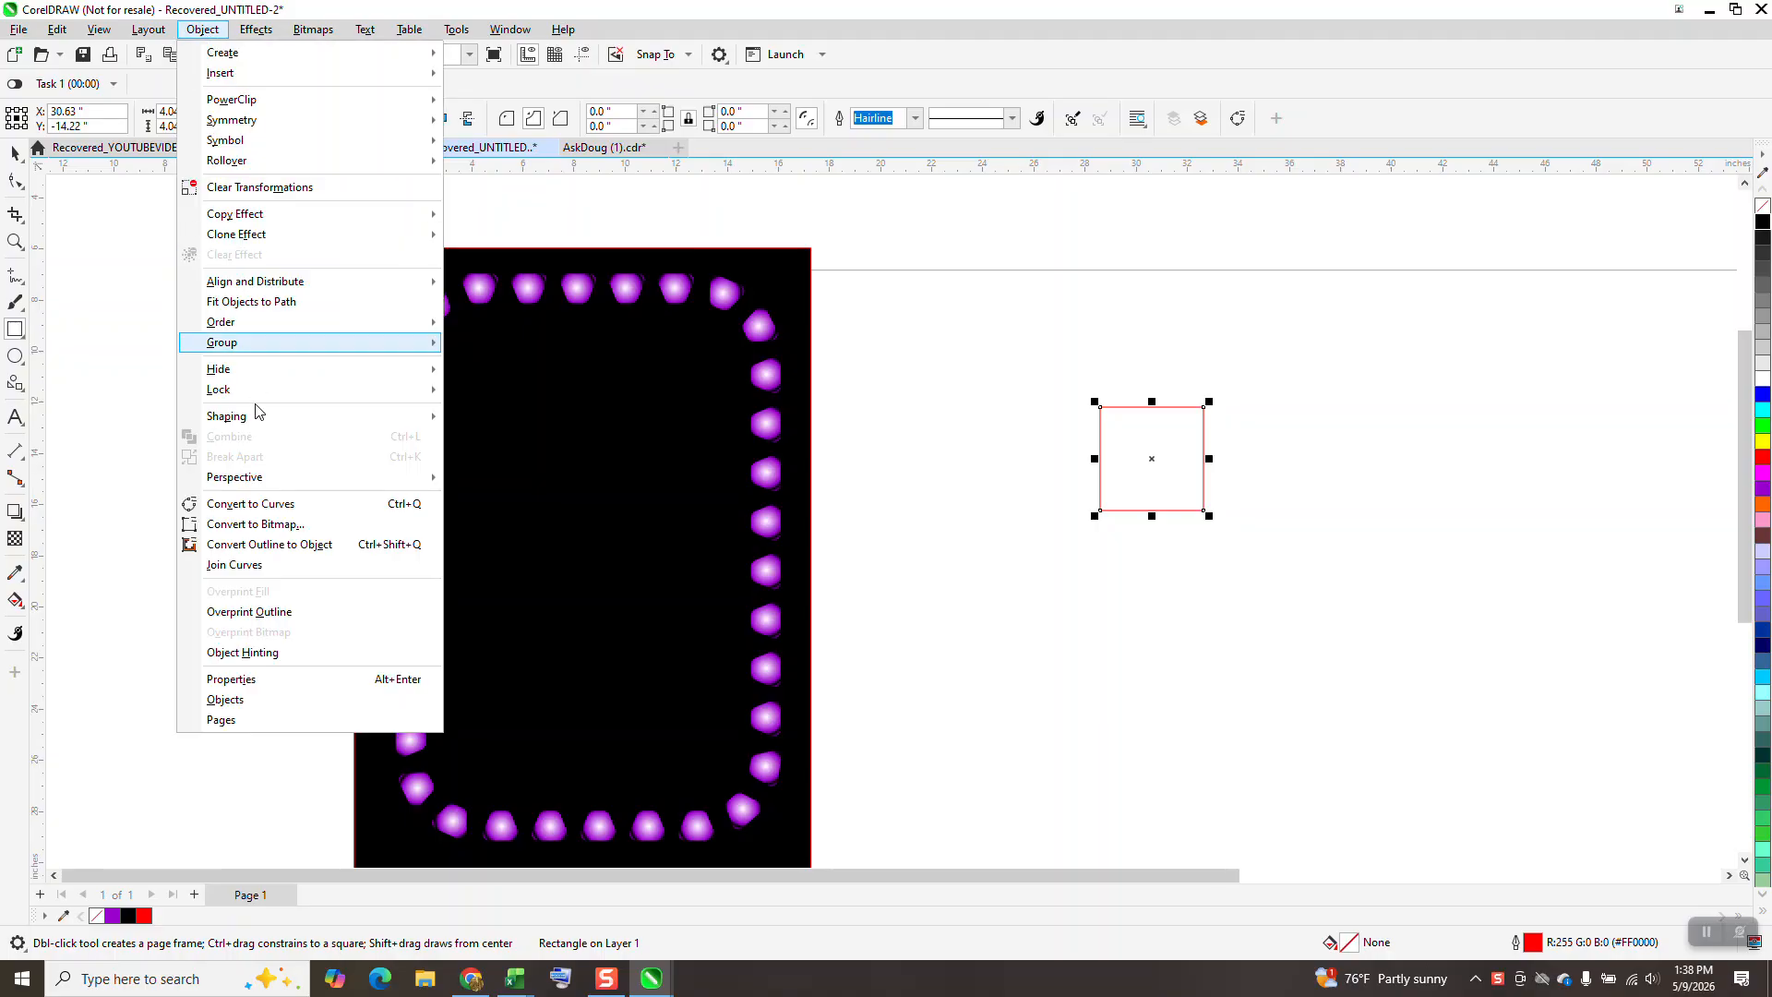
{"action": "left_click", "coordinate": [273, 505]}
Try to reshape the square into a trapezoid by moving its two lower corner nodes outward freehand.
{"action": "left_click", "coordinate": [16, 182]}
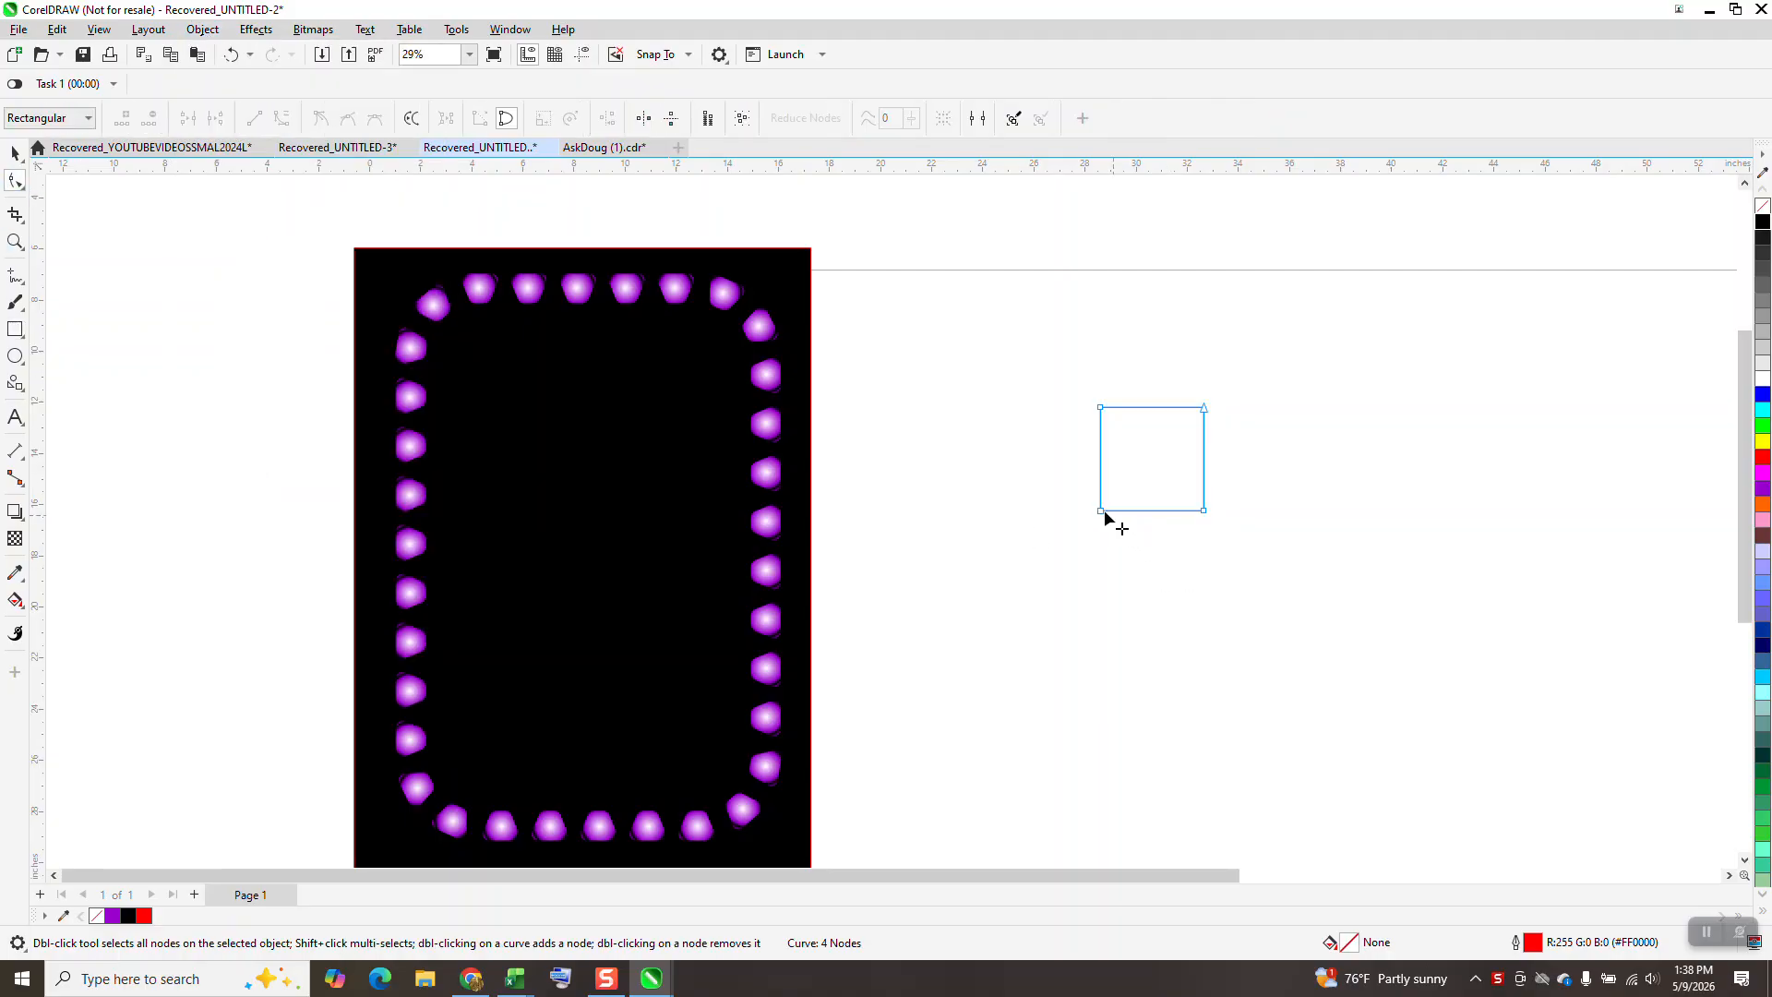
{"action": "left_click_drag", "start_coordinate": [1100, 510], "coordinate": [1065, 510]}
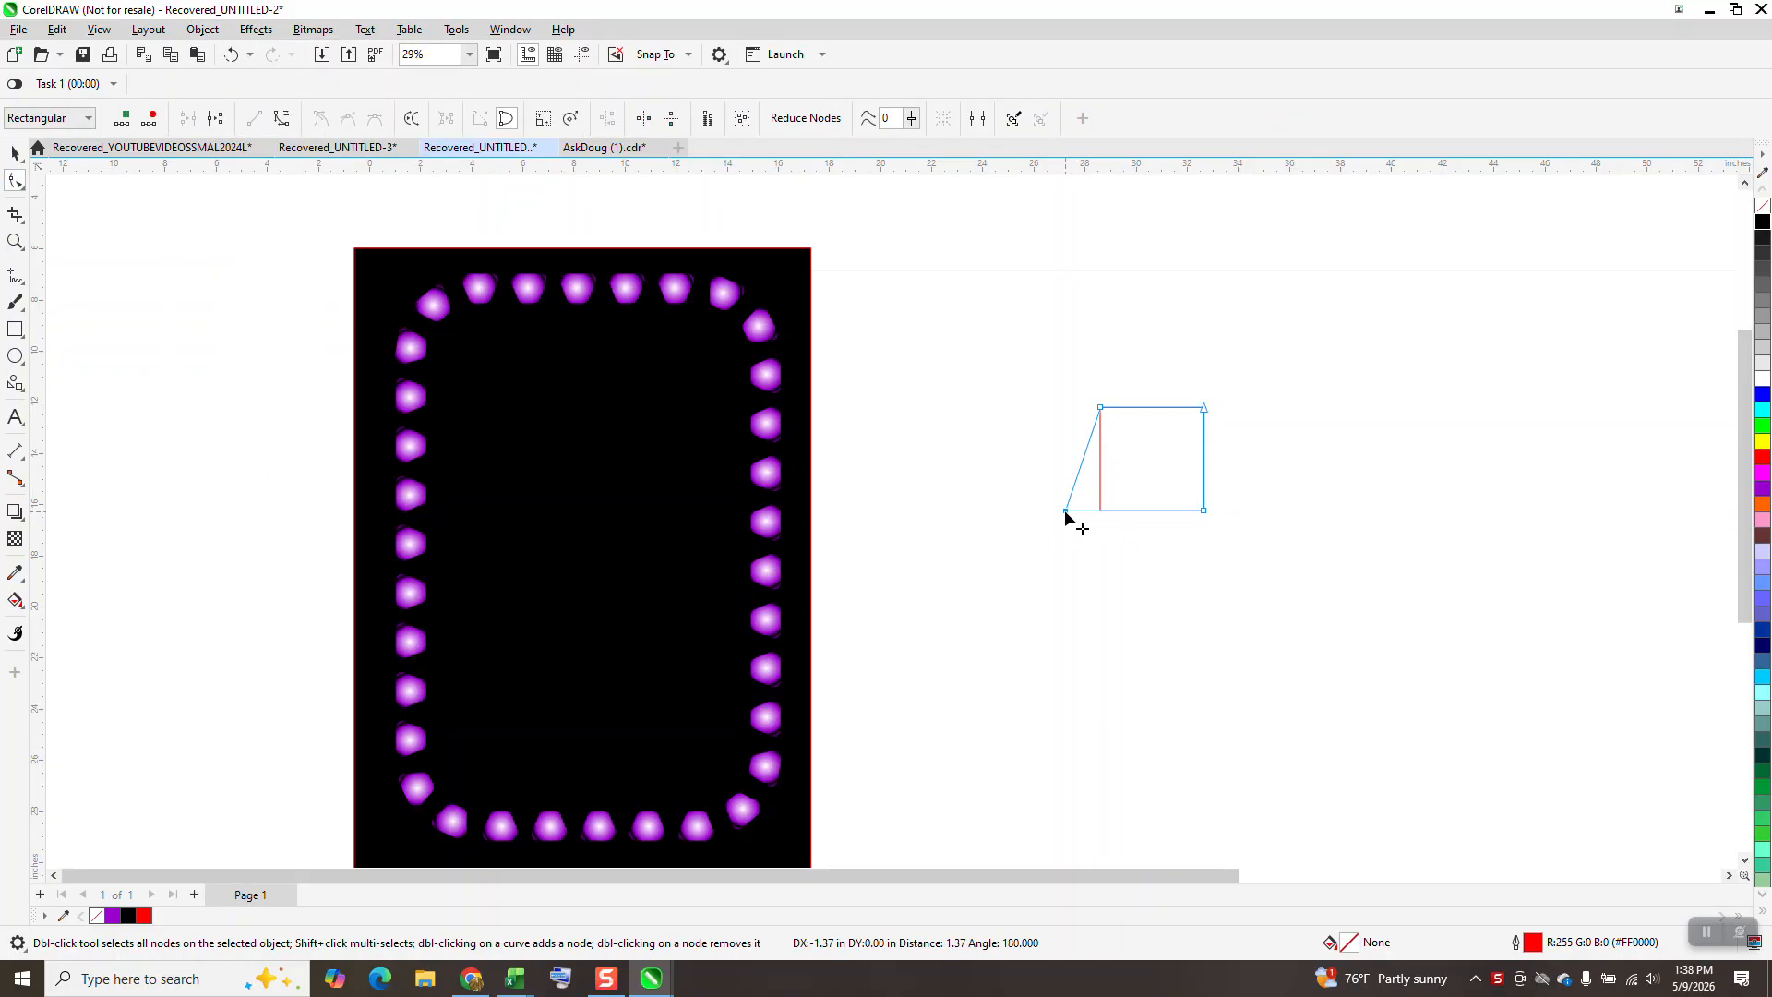
{"action": "left_click_drag", "start_coordinate": [1200, 508], "coordinate": [1249, 513]}
{"action": "left_click_drag", "start_coordinate": [1103, 509], "coordinate": [1063, 511]}
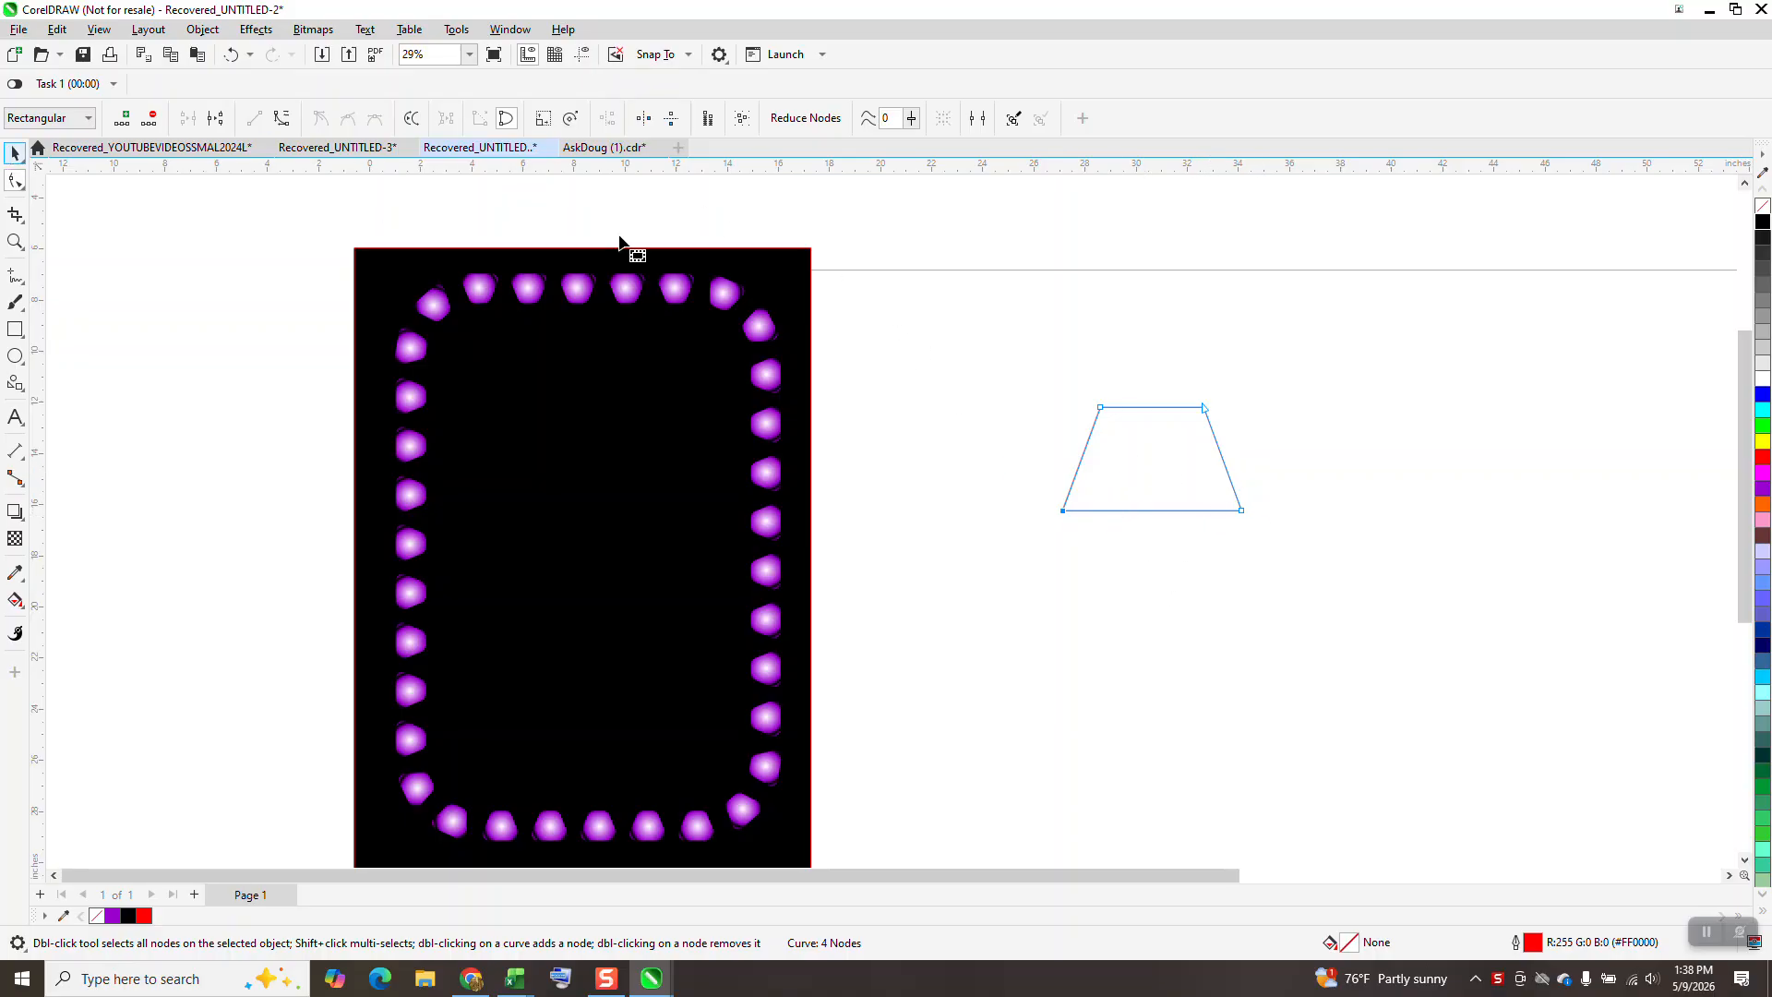
{"action": "left_click", "coordinate": [234, 57]}
{"action": "left_click", "coordinate": [233, 57]}
{"action": "left_click", "coordinate": [234, 58]}
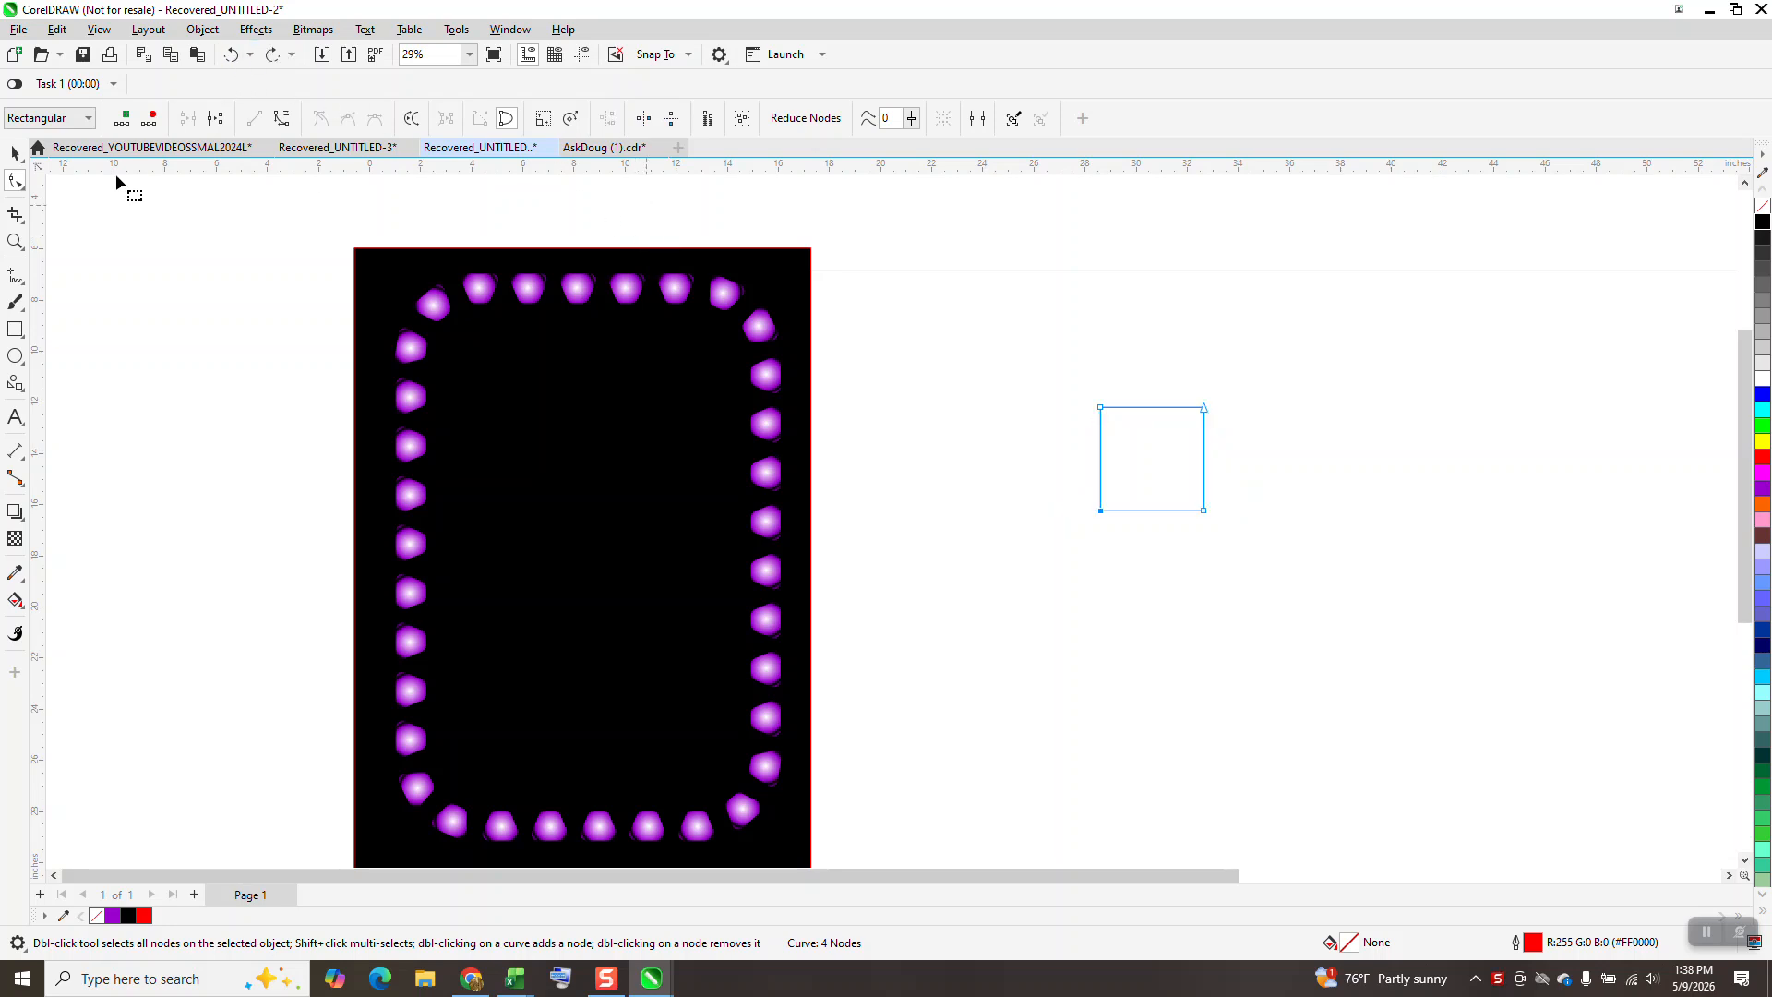
Nudge the square's two lower corner nodes outward for a trapezoid 6.04 inches wide, and move it beside the black panel's upper edge.
{"action": "left_click", "coordinate": [15, 154]}
{"action": "left_click", "coordinate": [939, 258]}
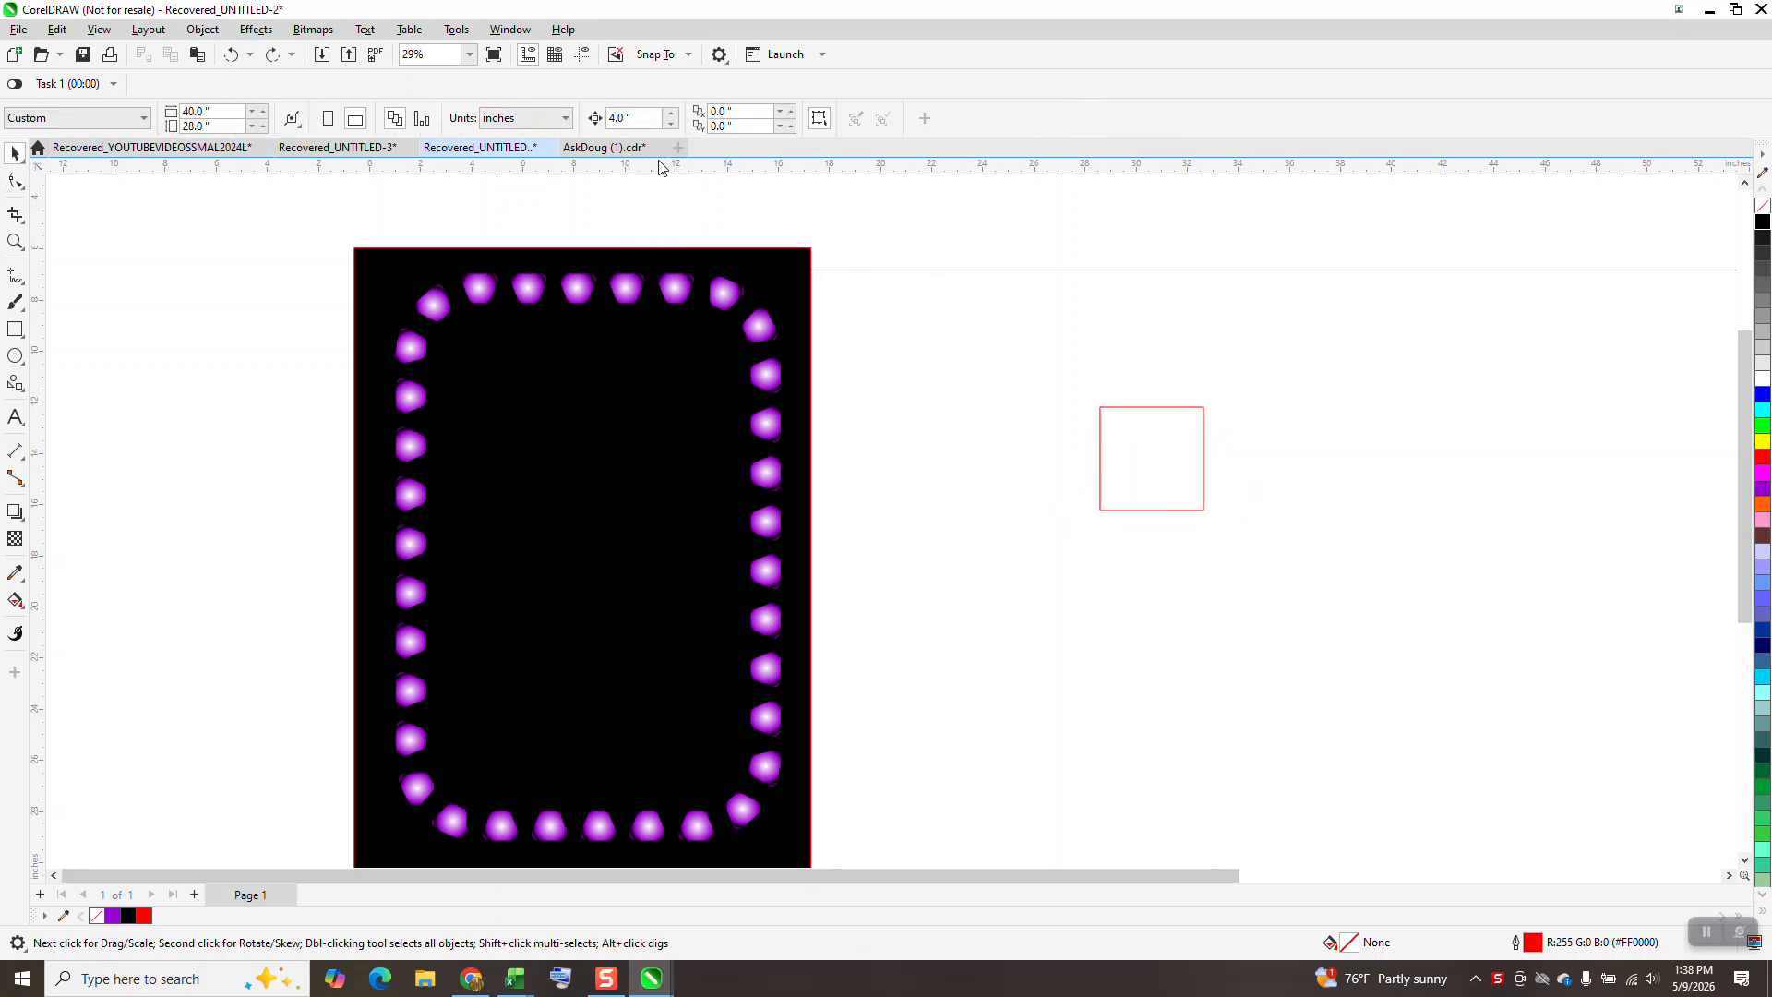
{"action": "left_click", "coordinate": [1111, 418]}
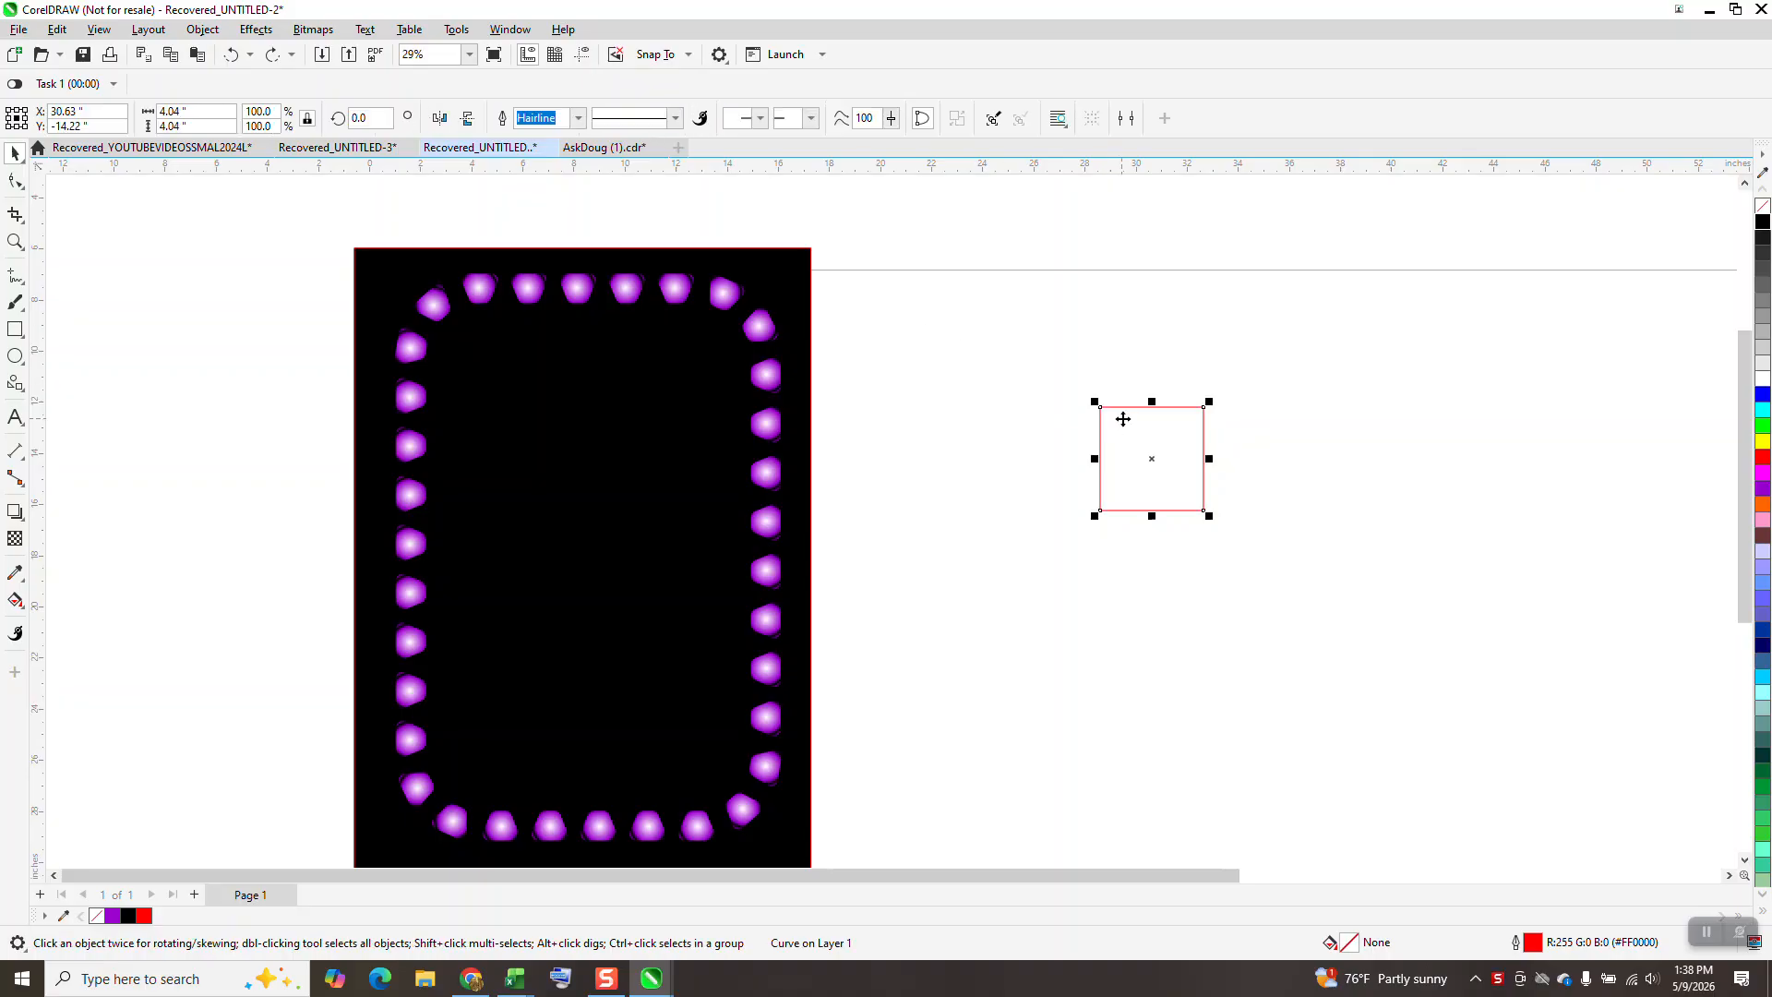
{"action": "left_click", "coordinate": [747, 212]}
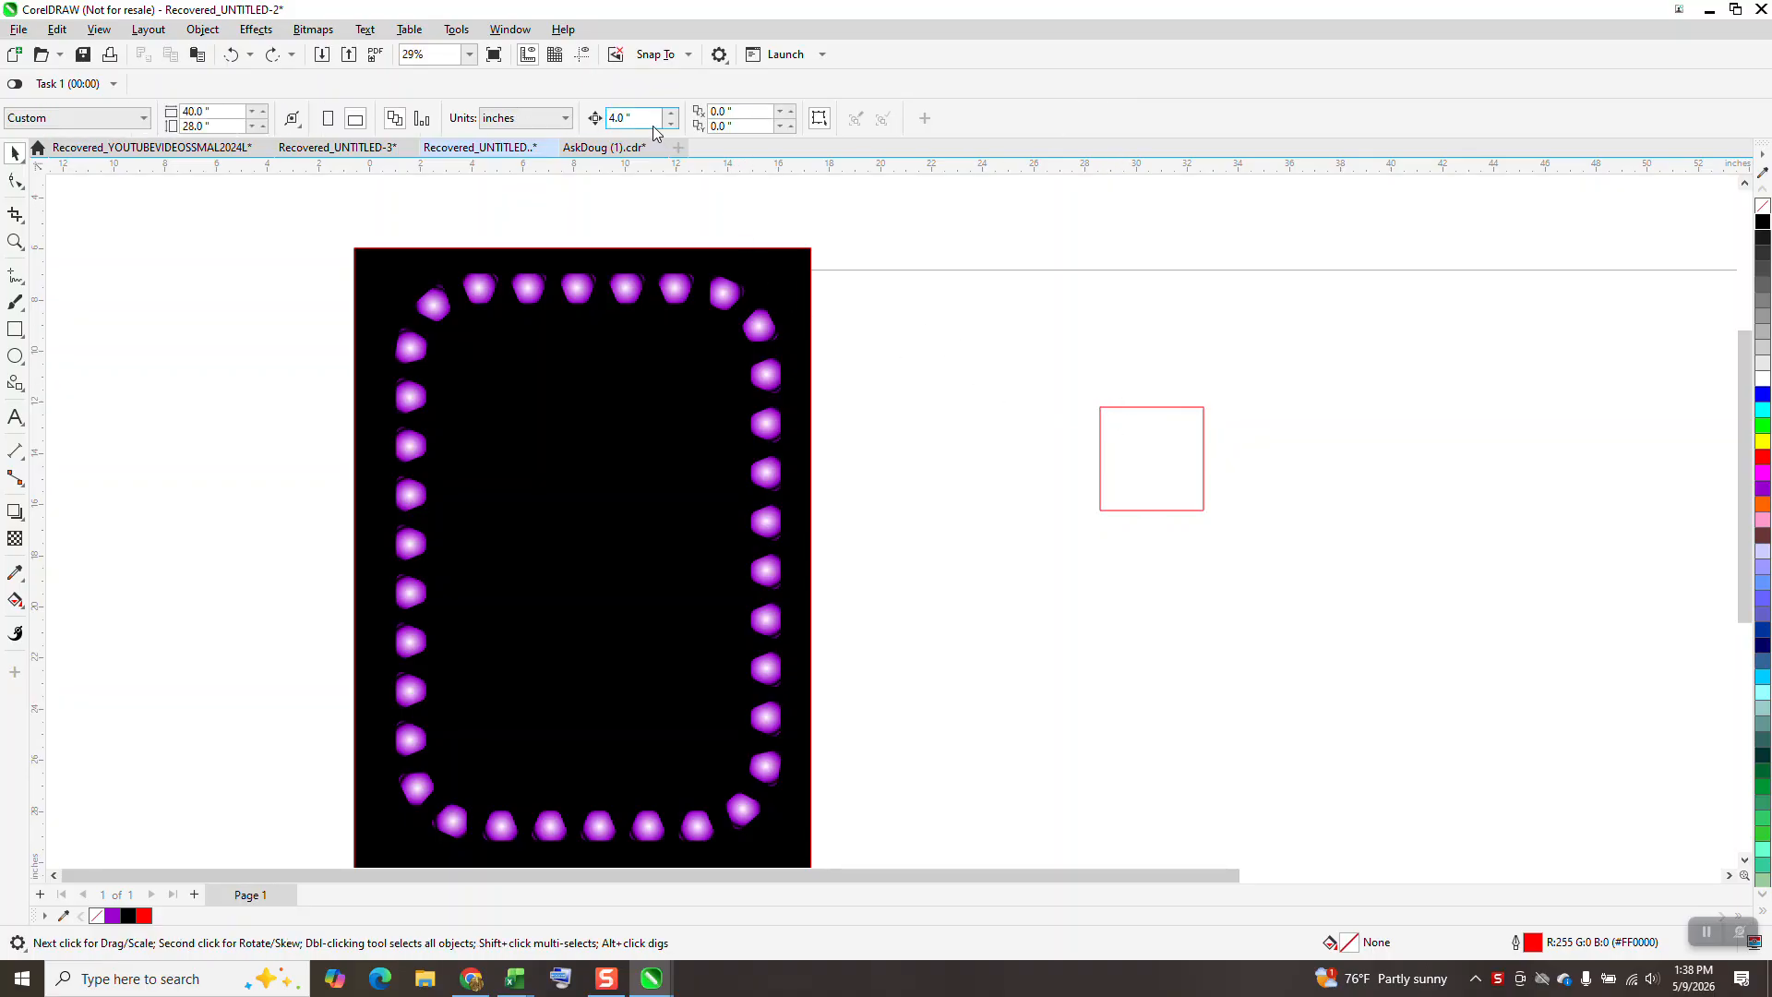
{"action": "left_click", "coordinate": [654, 125]}
{"action": "left_click", "coordinate": [20, 179]}
{"action": "left_click", "coordinate": [1102, 510]}
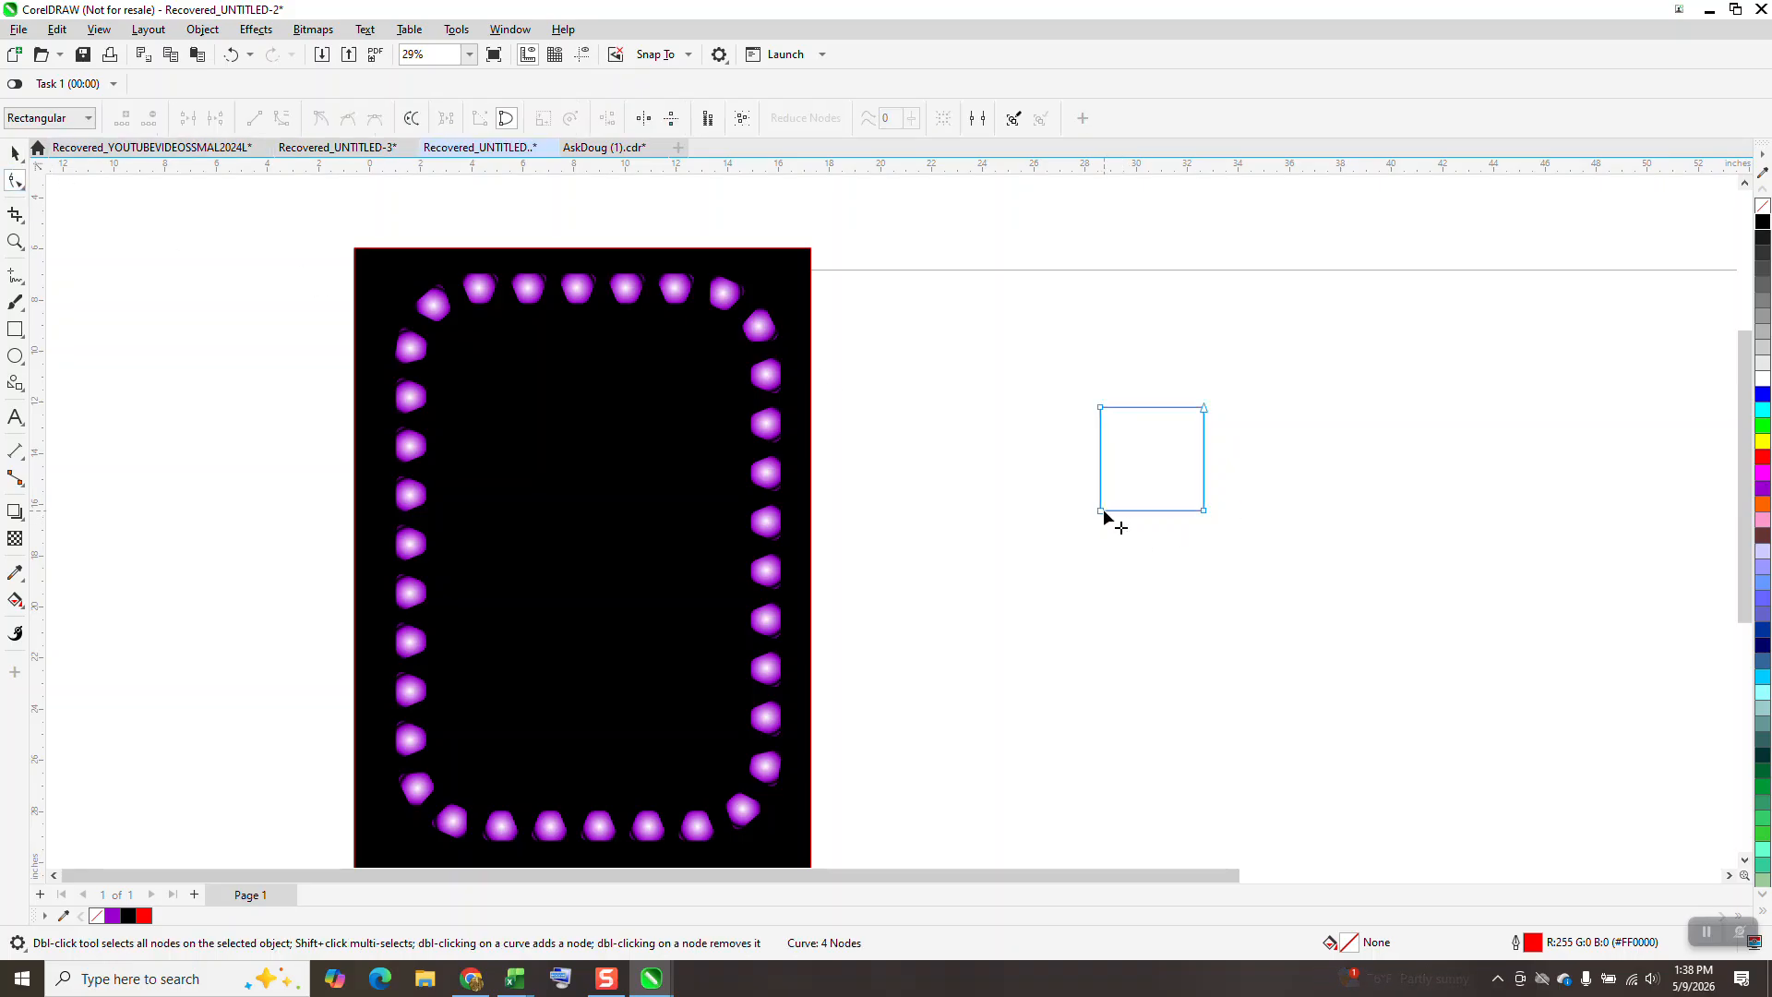
{"action": "left_click", "coordinate": [1099, 510]}
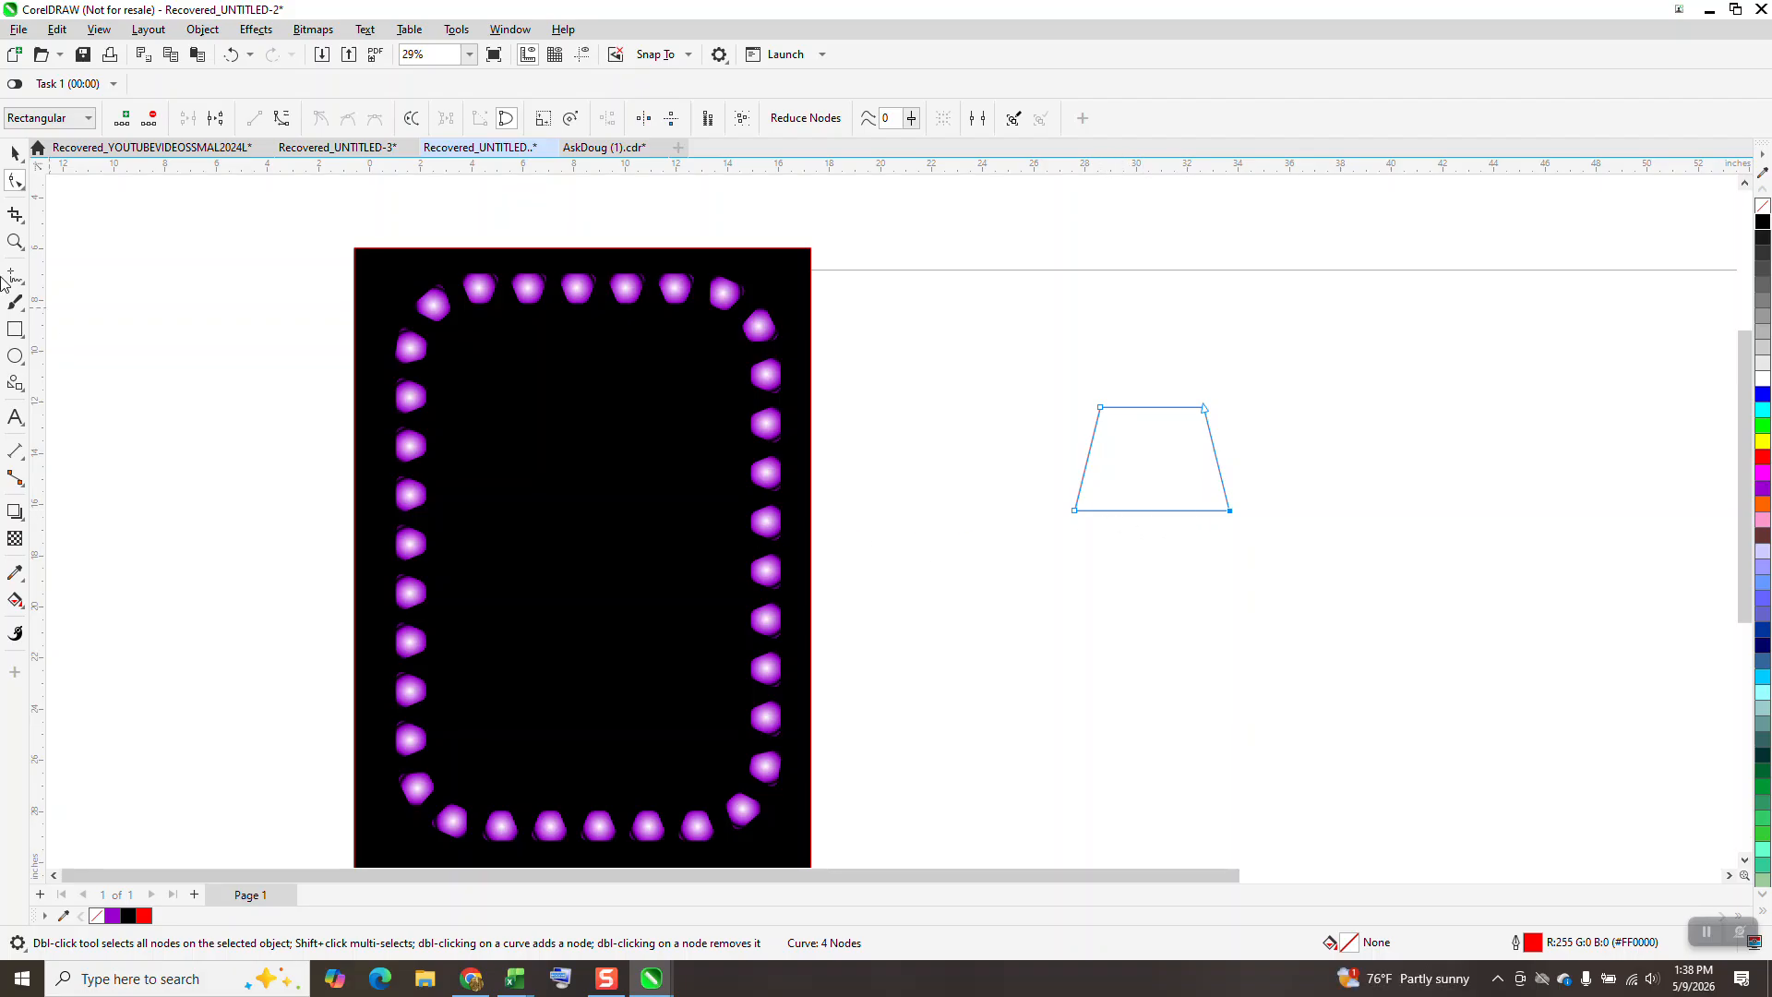
{"action": "left_click", "coordinate": [15, 151]}
{"action": "left_click_drag", "start_coordinate": [1173, 461], "coordinate": [928, 287]}
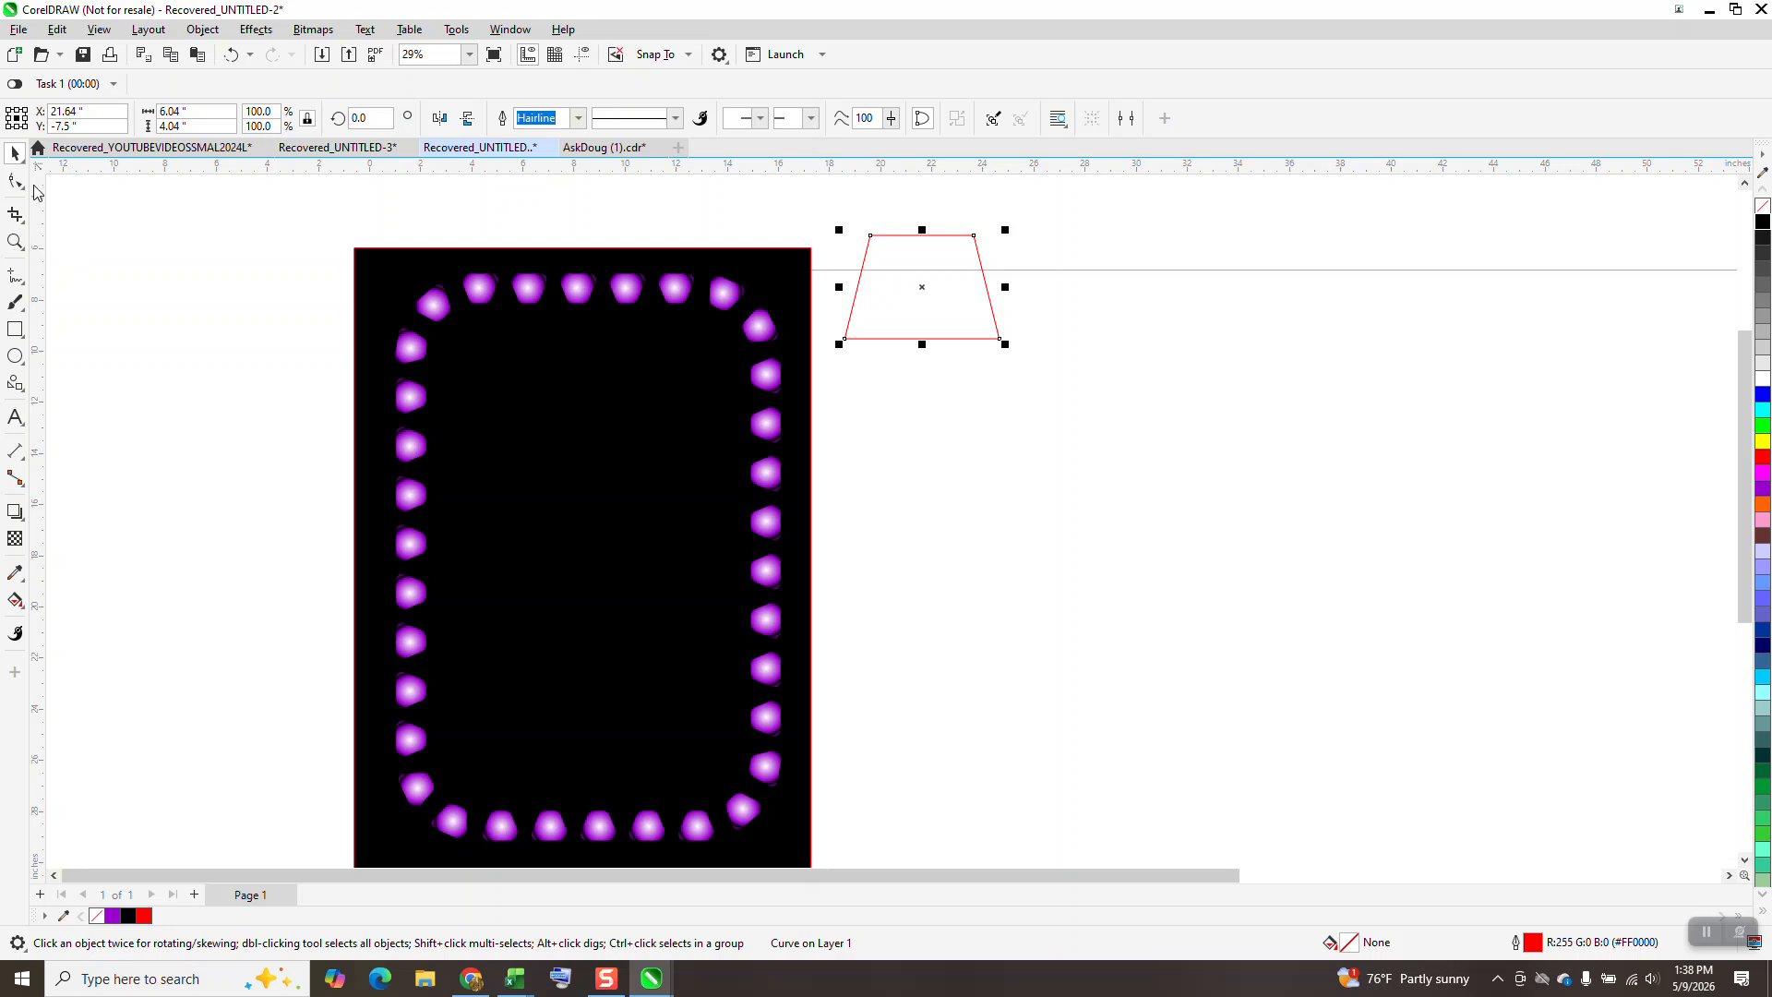
Draw a second trapezoid about 8.16 by 5.38 inches from the Common Shapes basic shapes.
{"action": "left_click", "coordinate": [26, 397]}
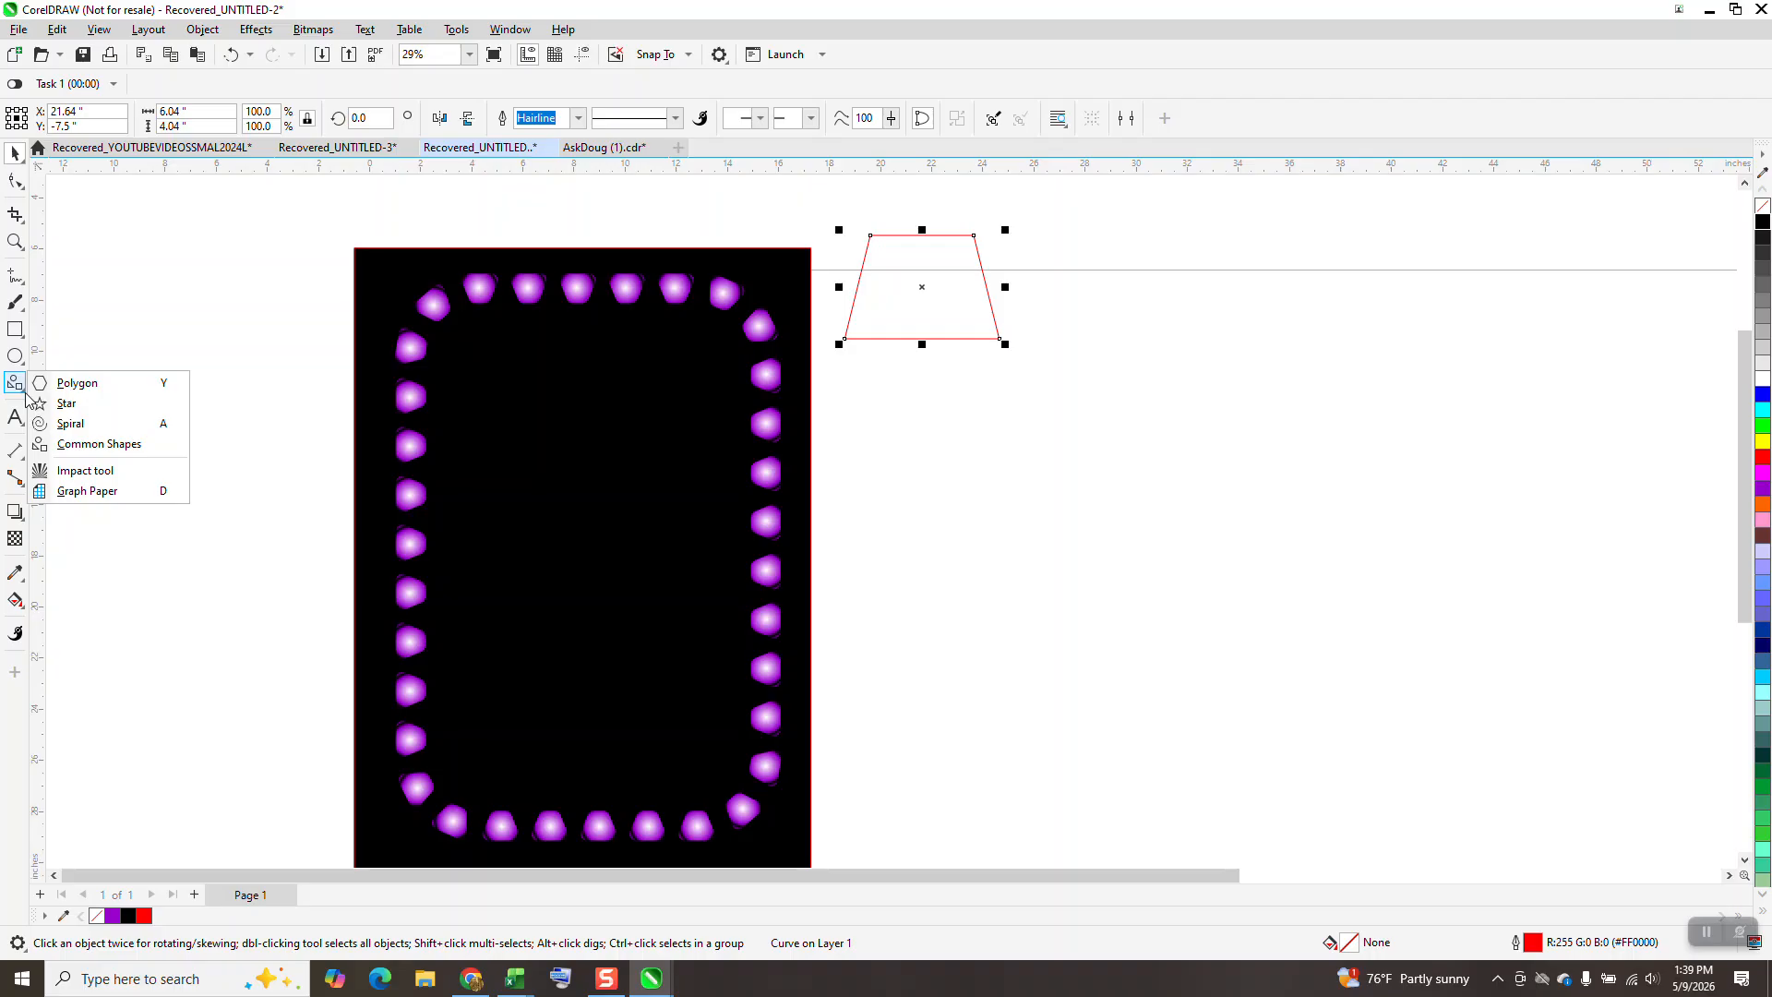
{"action": "left_click", "coordinate": [85, 447]}
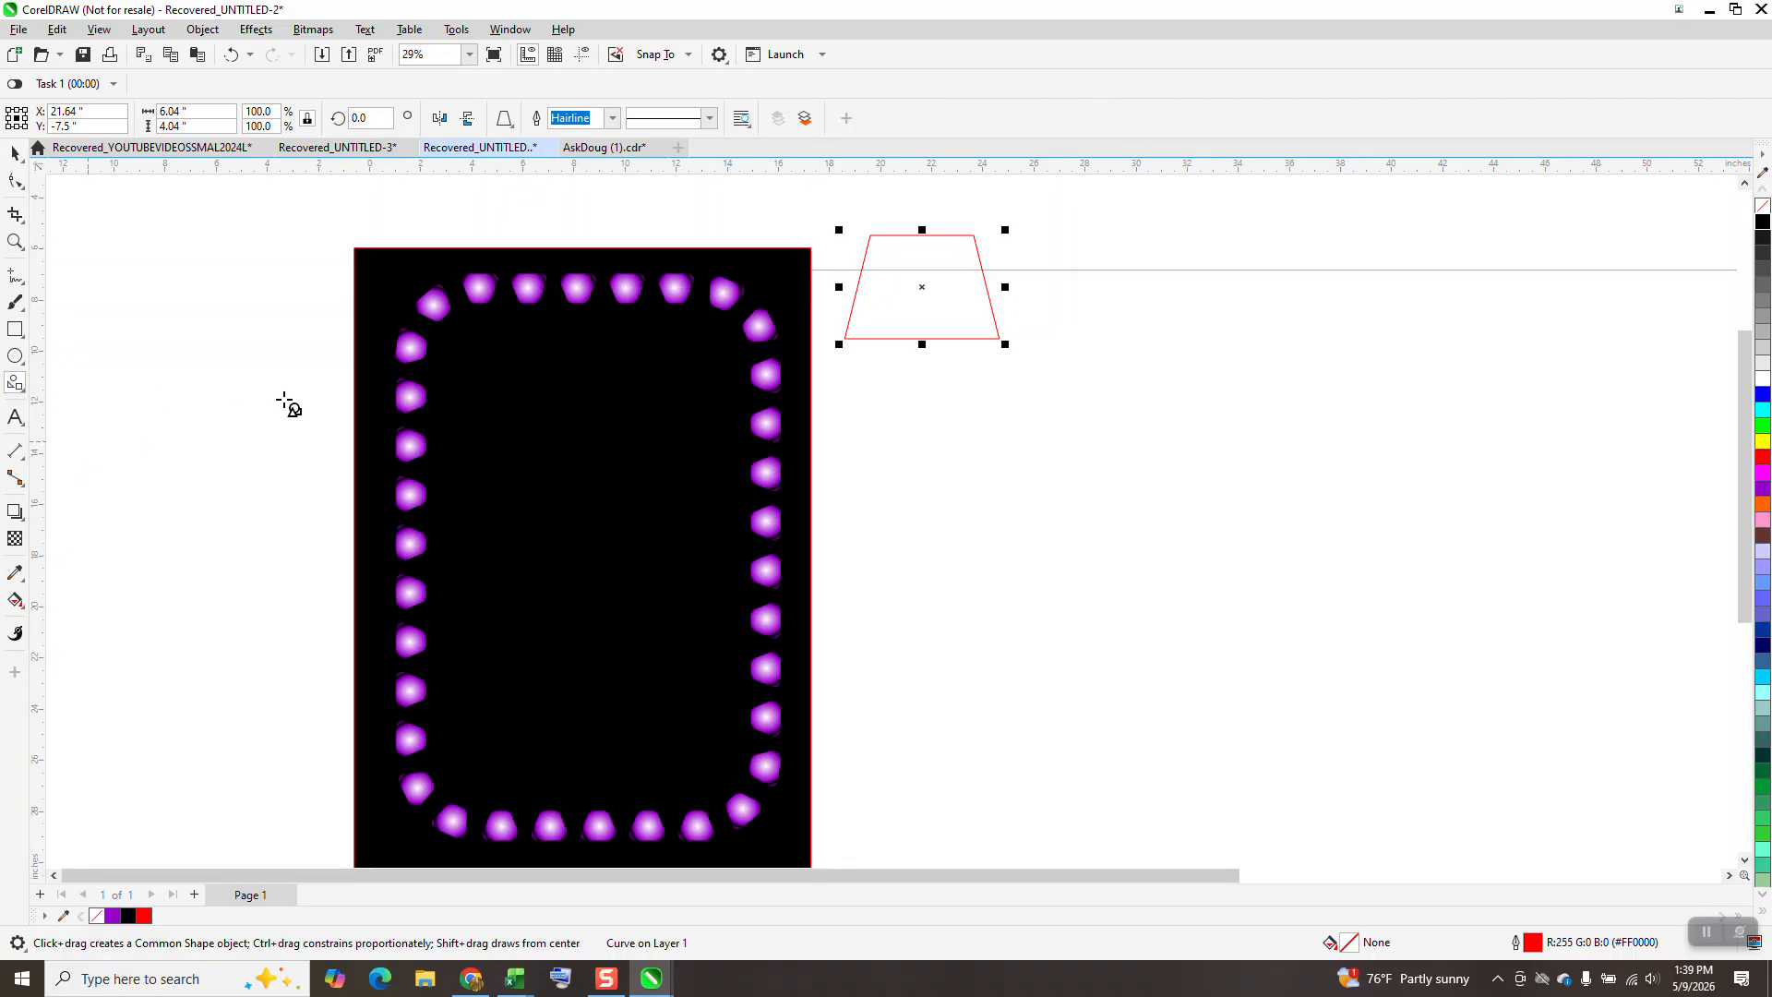
{"action": "left_click", "coordinate": [505, 120]}
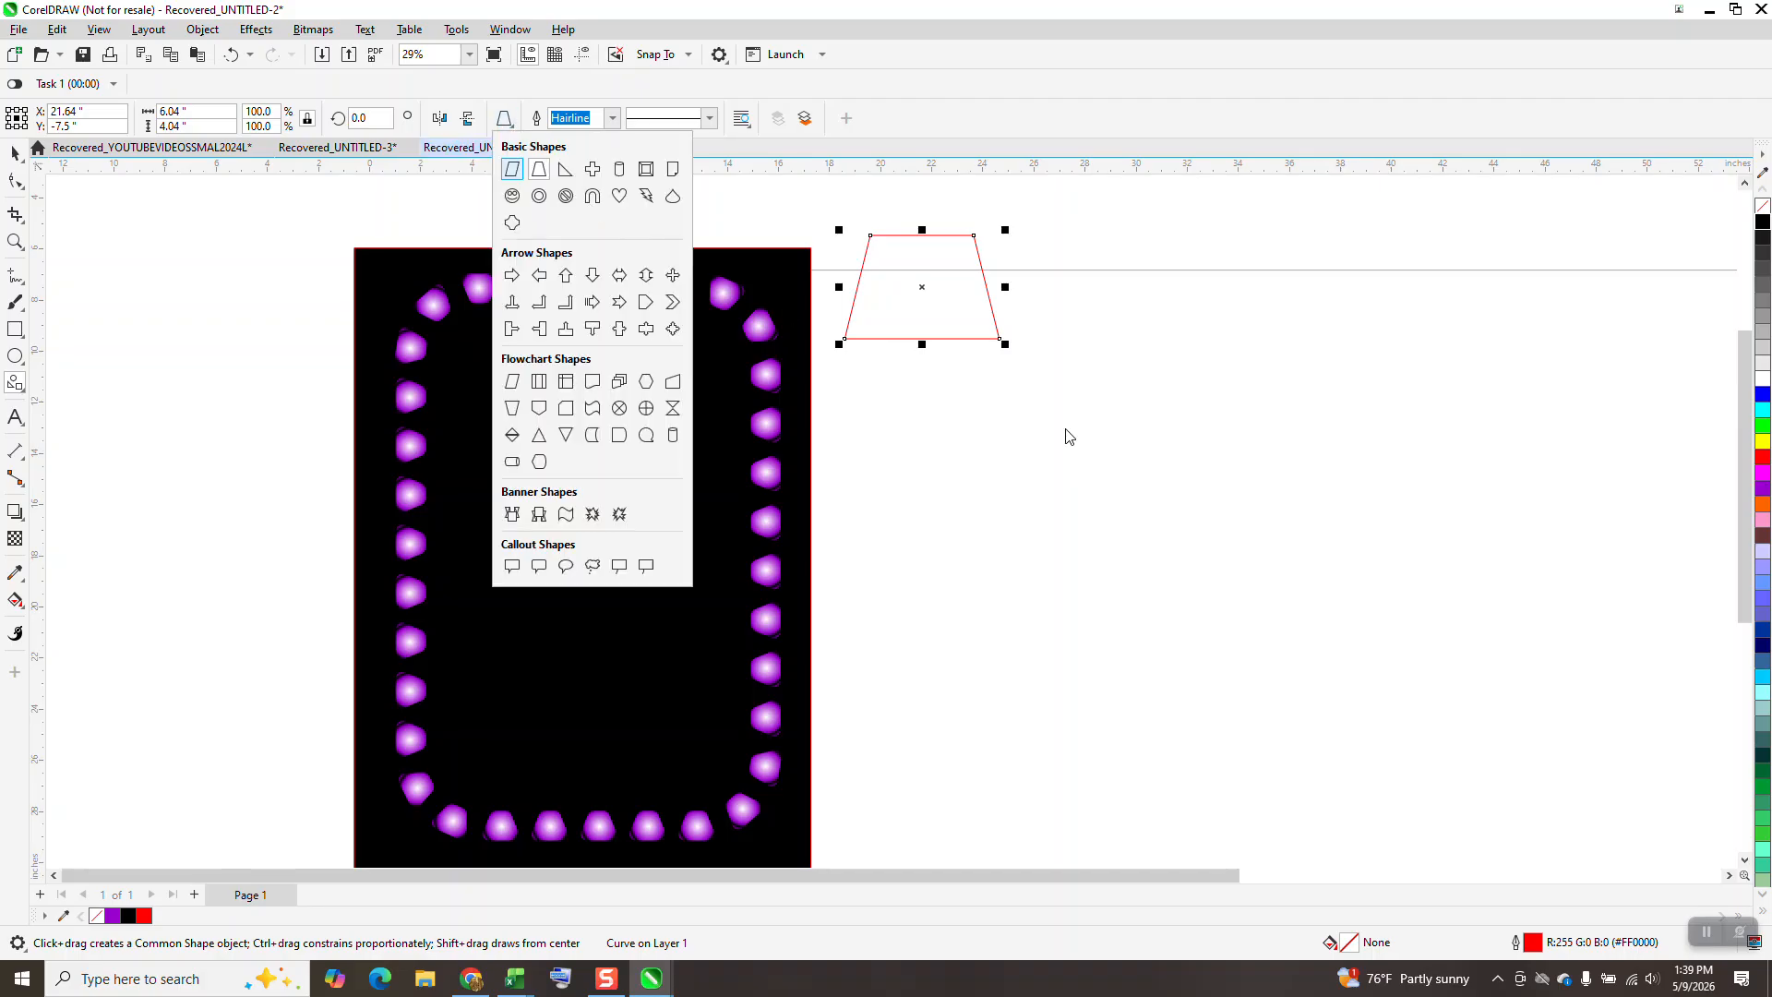
{"action": "left_click", "coordinate": [539, 178]}
{"action": "left_click_drag", "start_coordinate": [1257, 442], "coordinate": [1048, 582]}
{"action": "left_click_drag", "start_coordinate": [1000, 392], "coordinate": [1351, 652]}
{"action": "left_click", "coordinate": [14, 154]}
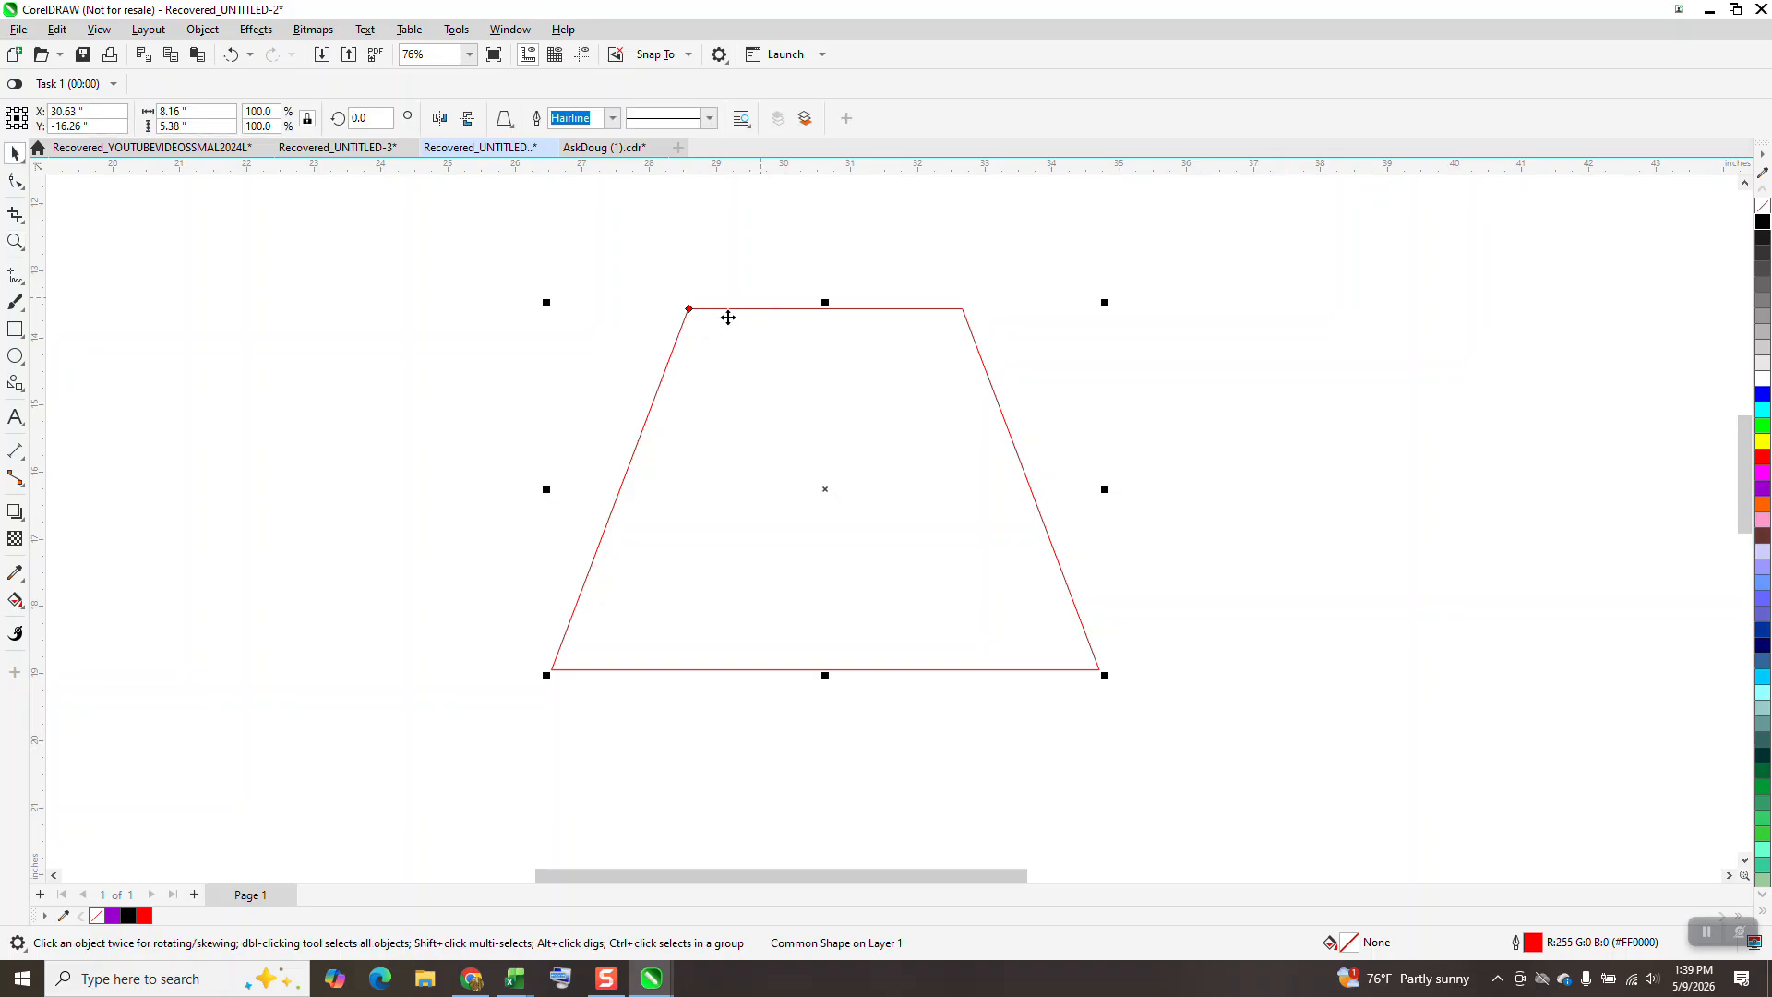
Narrow the new trapezoid's top edge with its shape glyph and convert it to curves.
{"action": "left_click", "coordinate": [16, 183]}
{"action": "left_click_drag", "start_coordinate": [690, 309], "coordinate": [729, 310]}
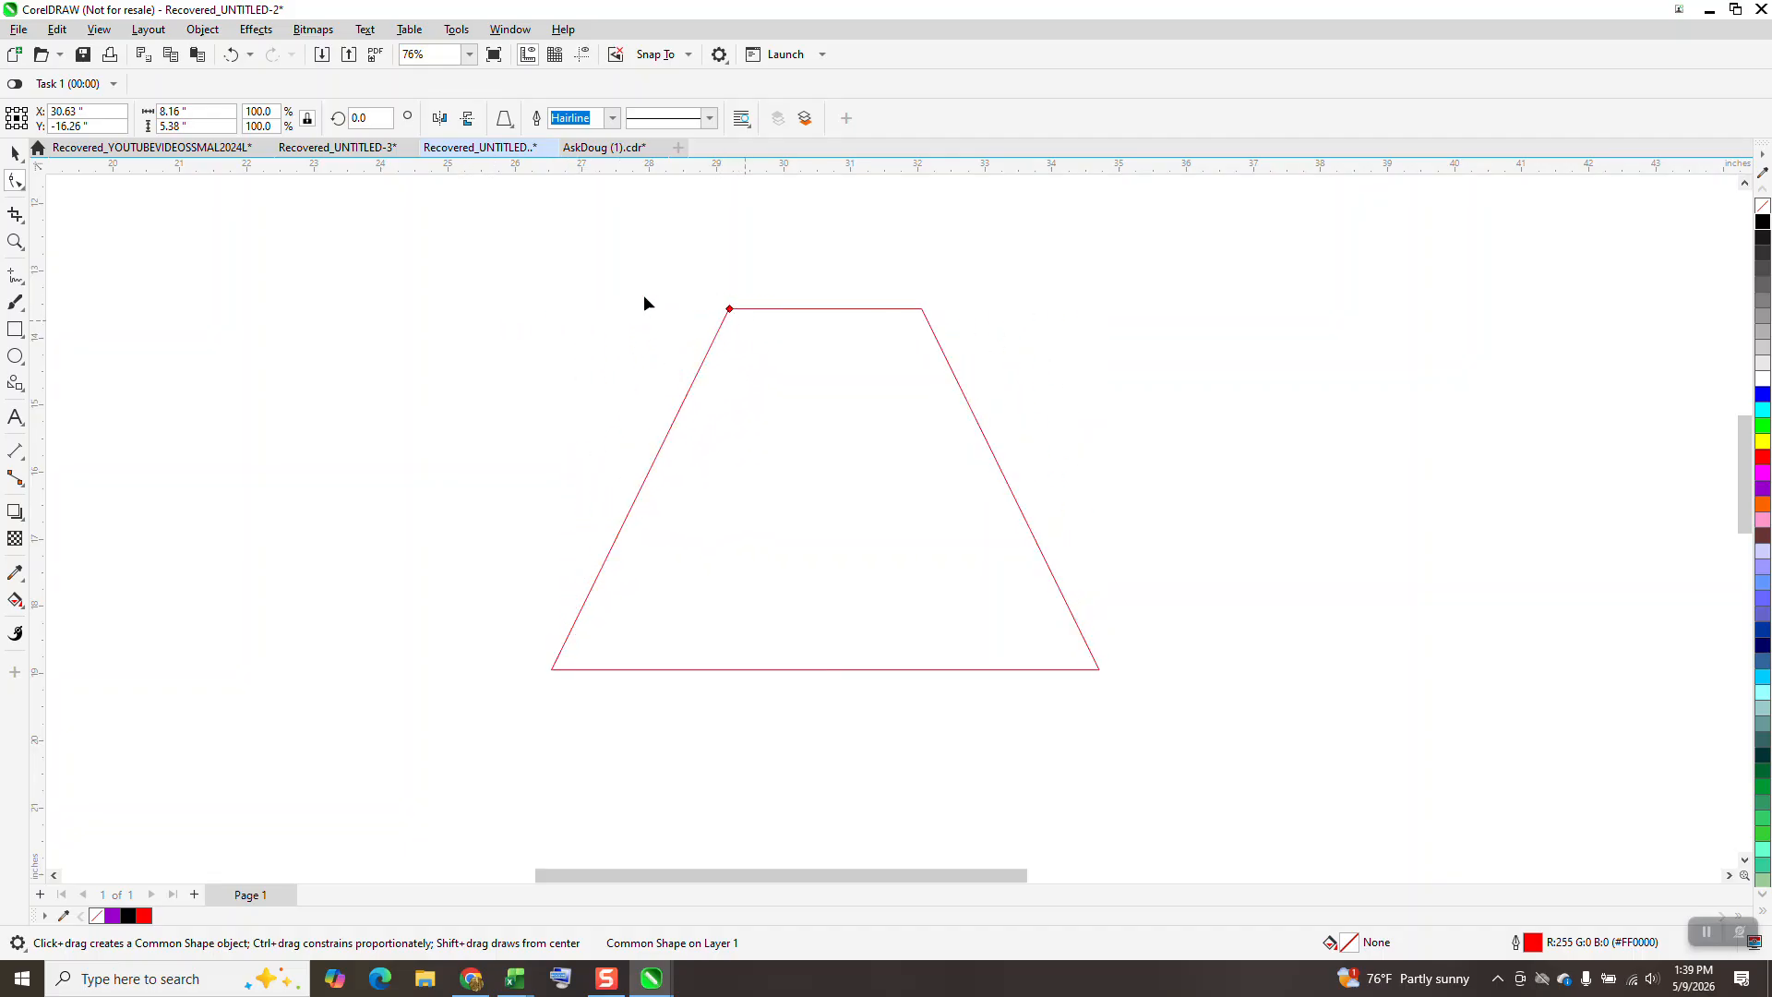
{"action": "left_click", "coordinate": [208, 29]}
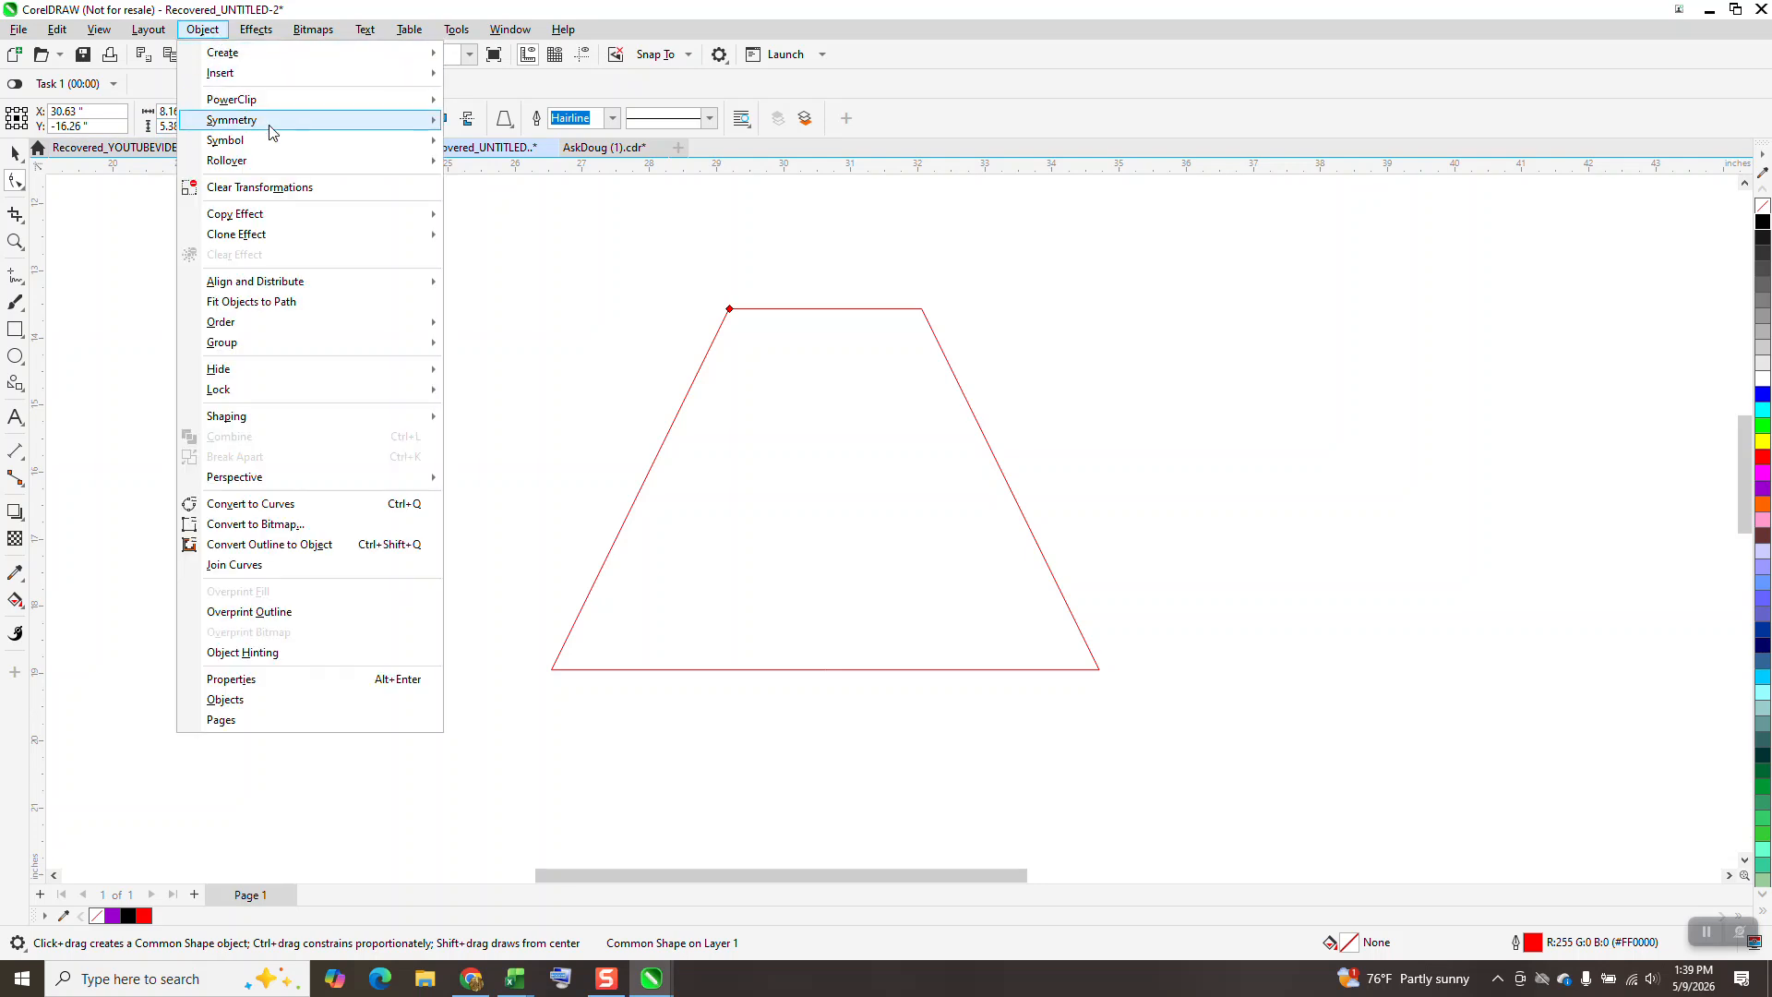
{"action": "mouse_move", "coordinate": [275, 126]}
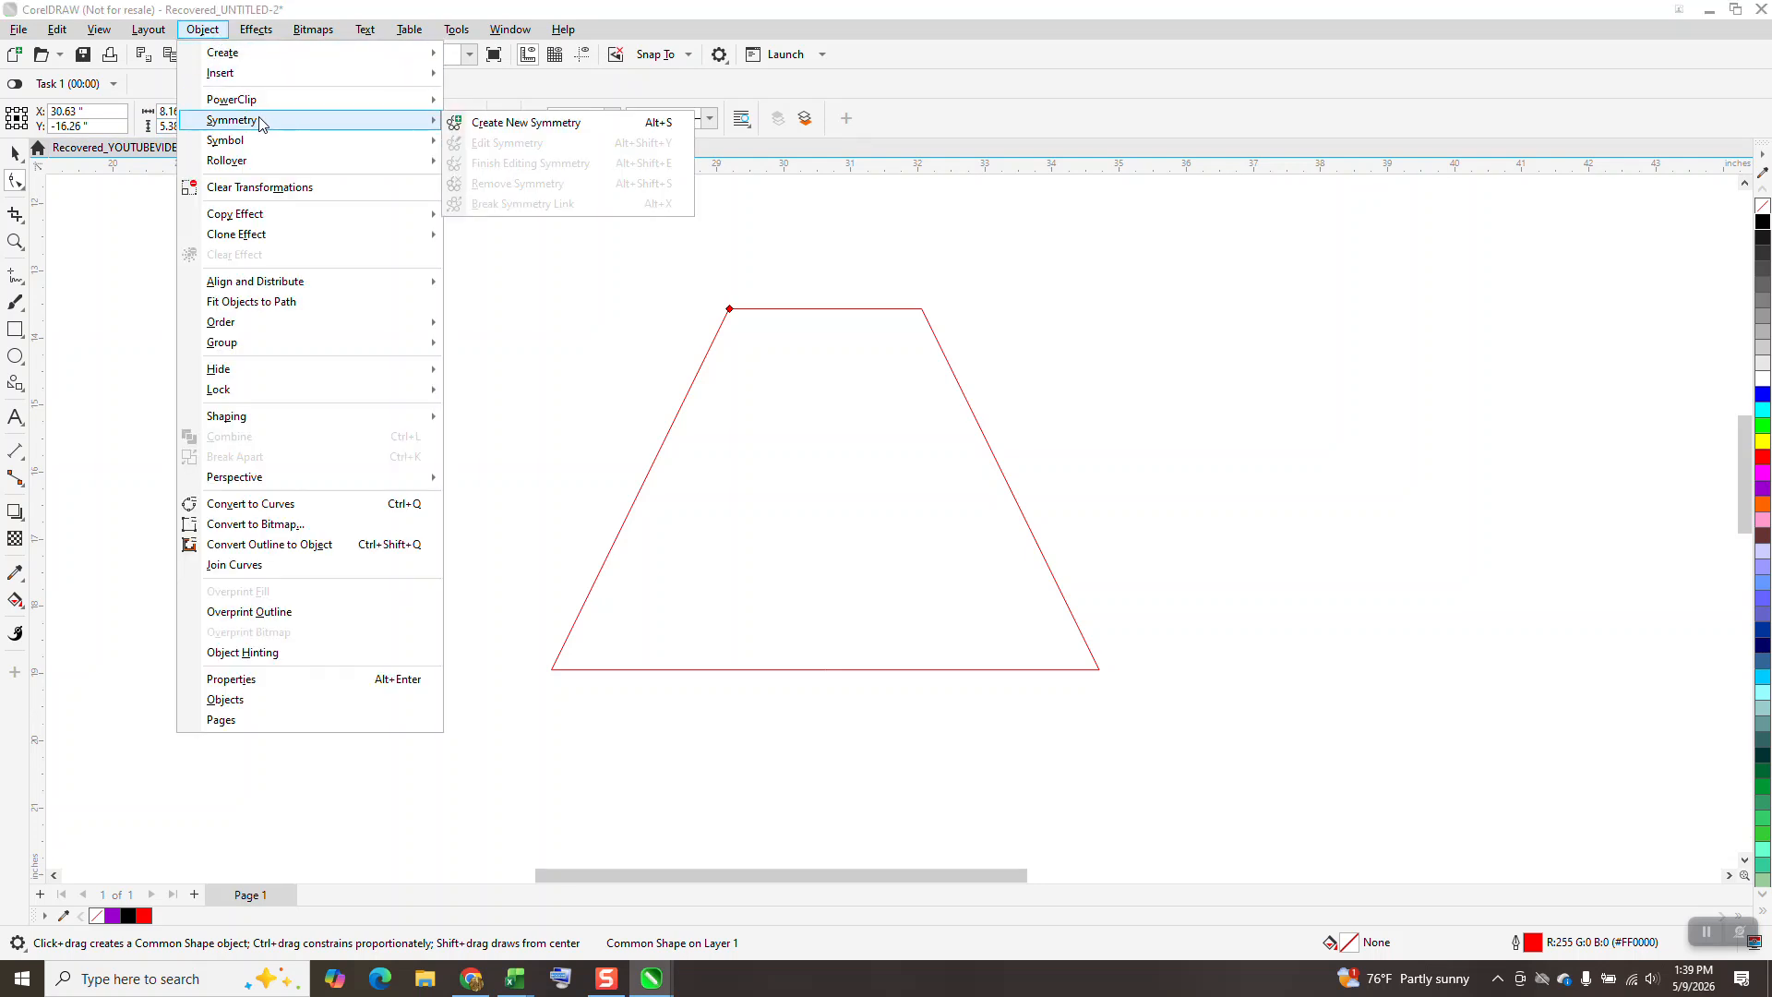
{"action": "left_click", "coordinate": [288, 504]}
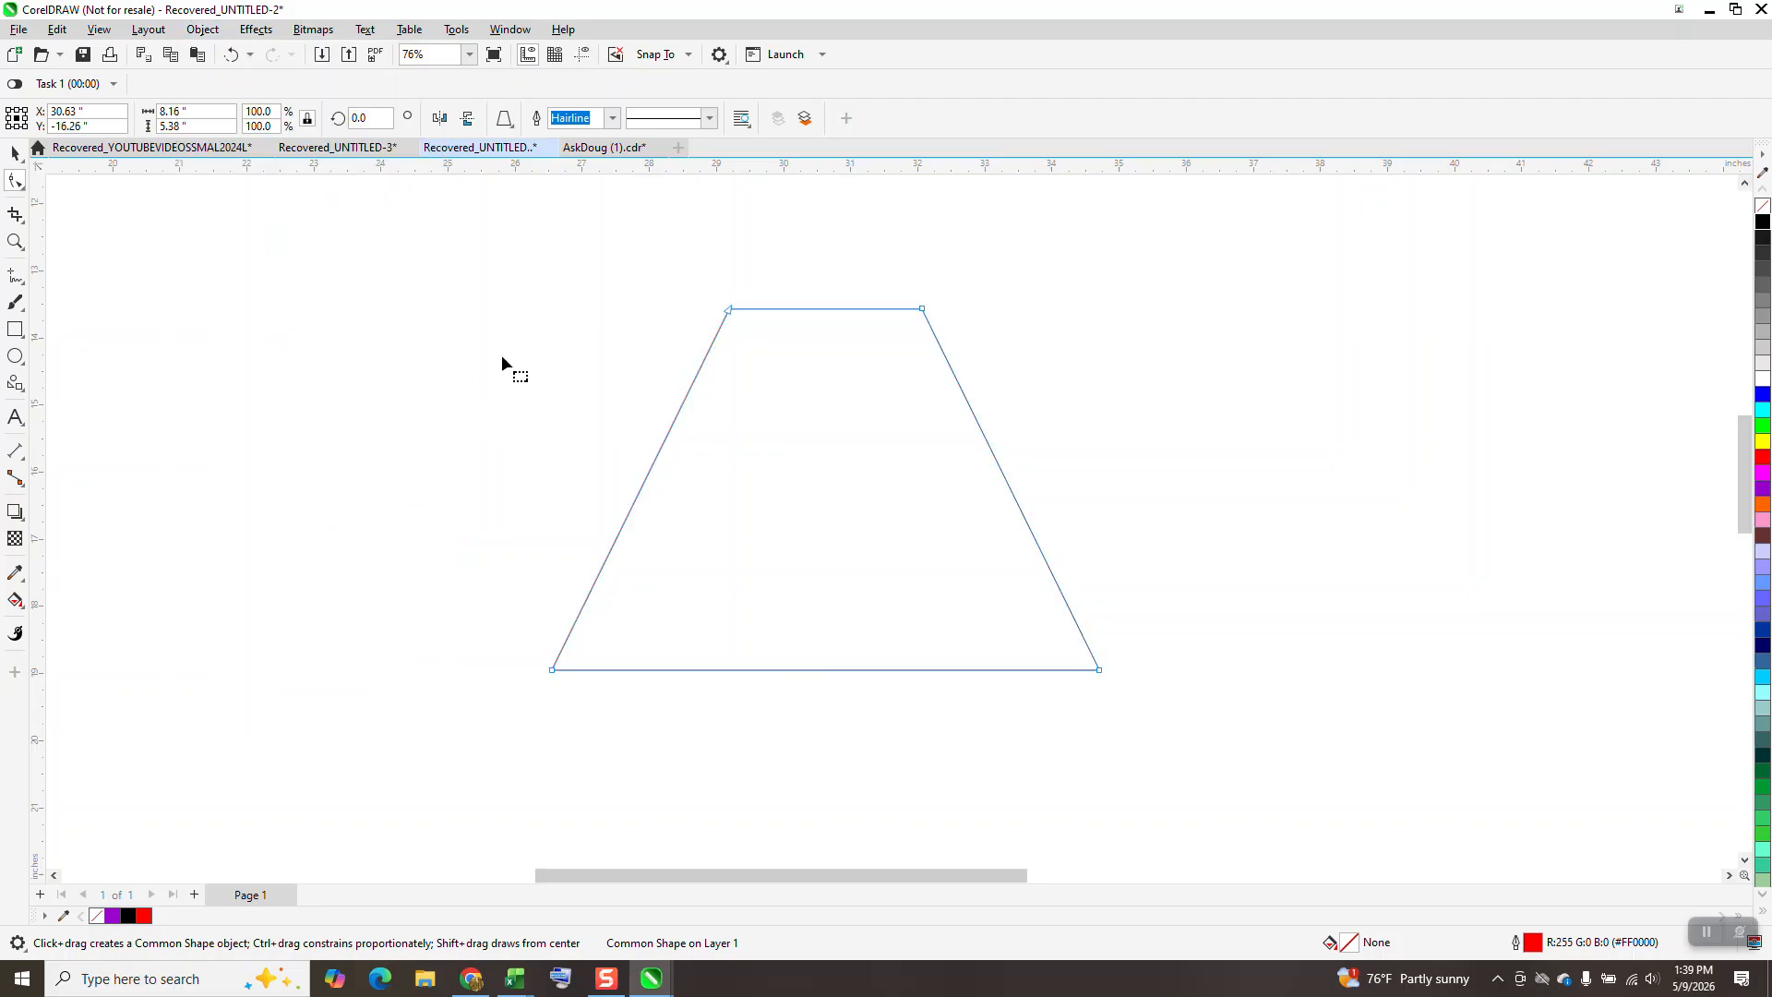
Fillet all four corners of the larger trapezoid with a 1.18-inch radius.
{"action": "left_click_drag", "start_coordinate": [623, 508], "coordinate": [1190, 758]}
{"action": "left_click", "coordinate": [511, 30]}
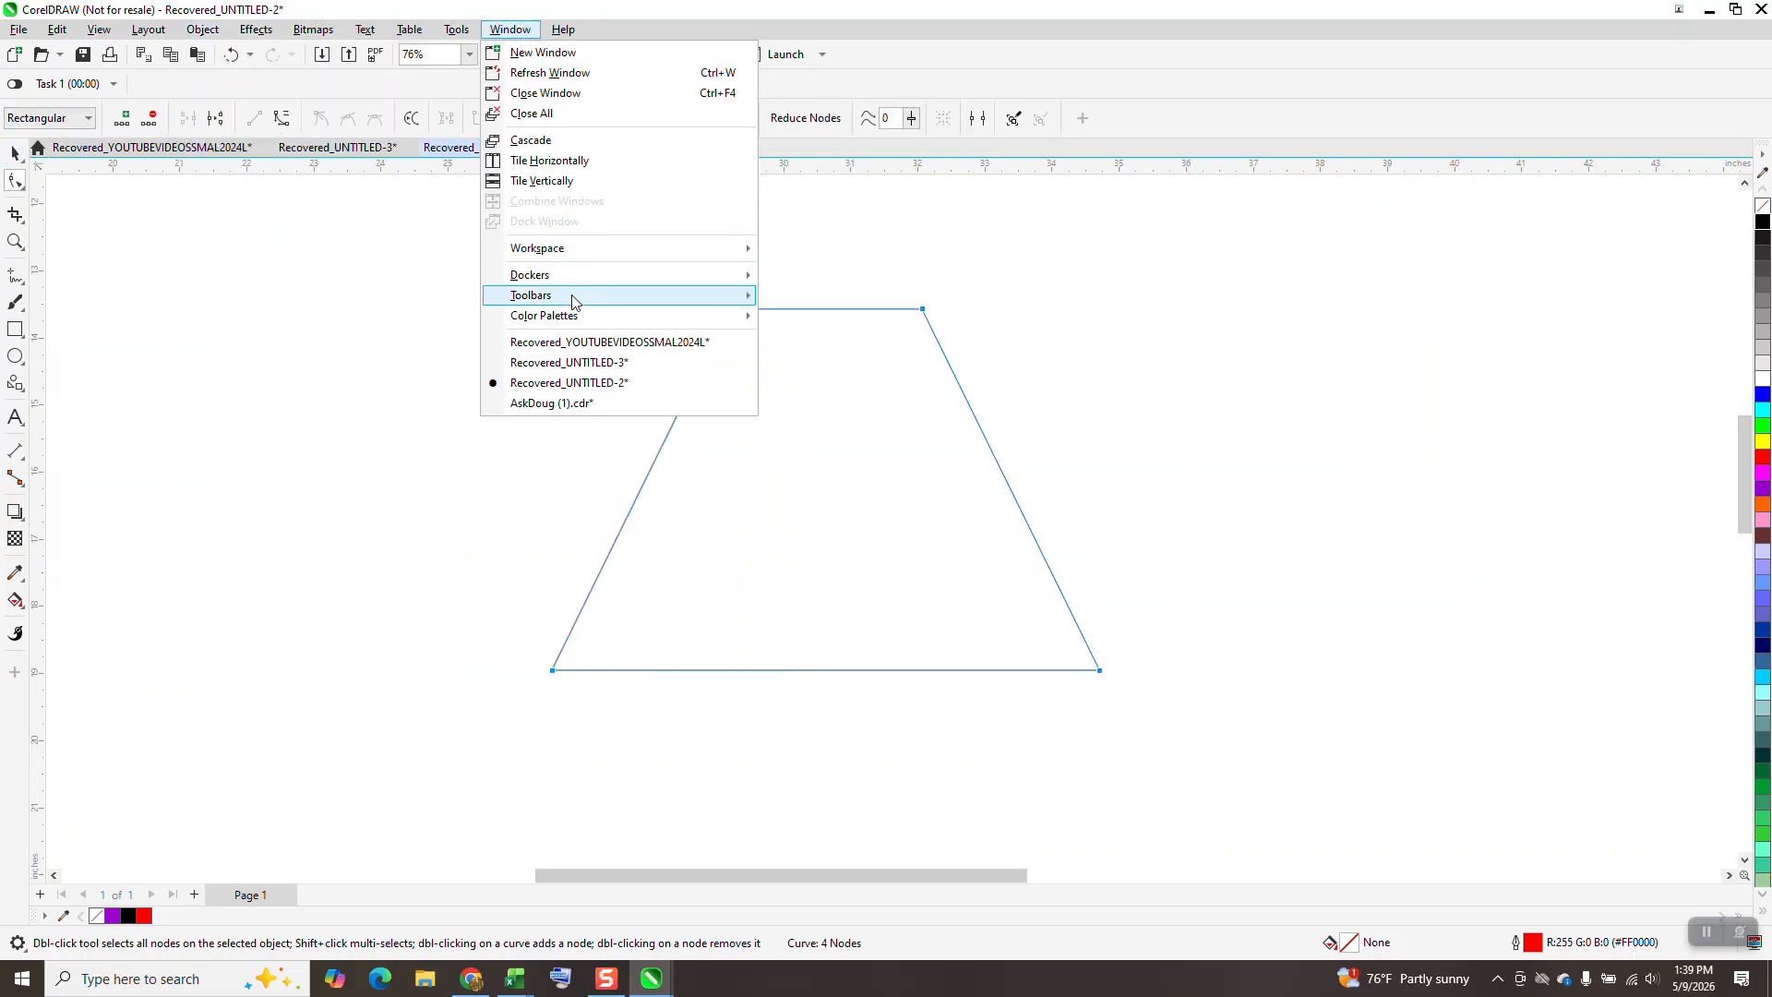
{"action": "mouse_move", "coordinate": [609, 280]}
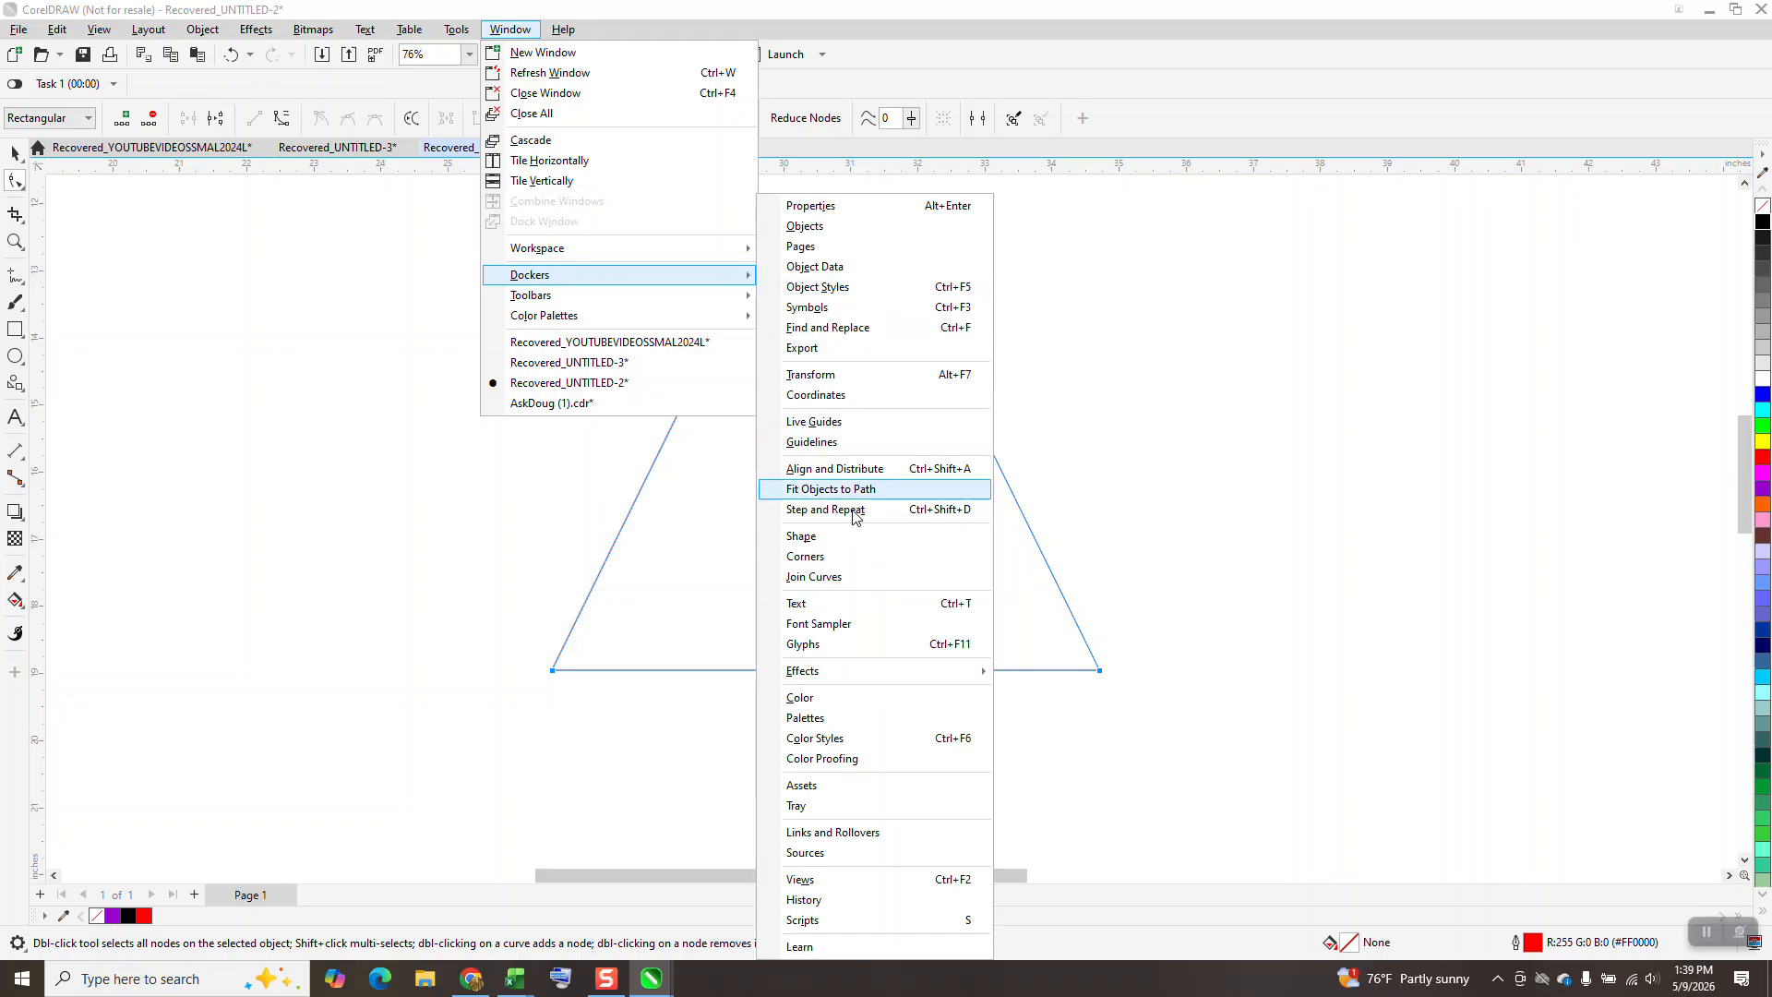
{"action": "left_click", "coordinate": [817, 557]}
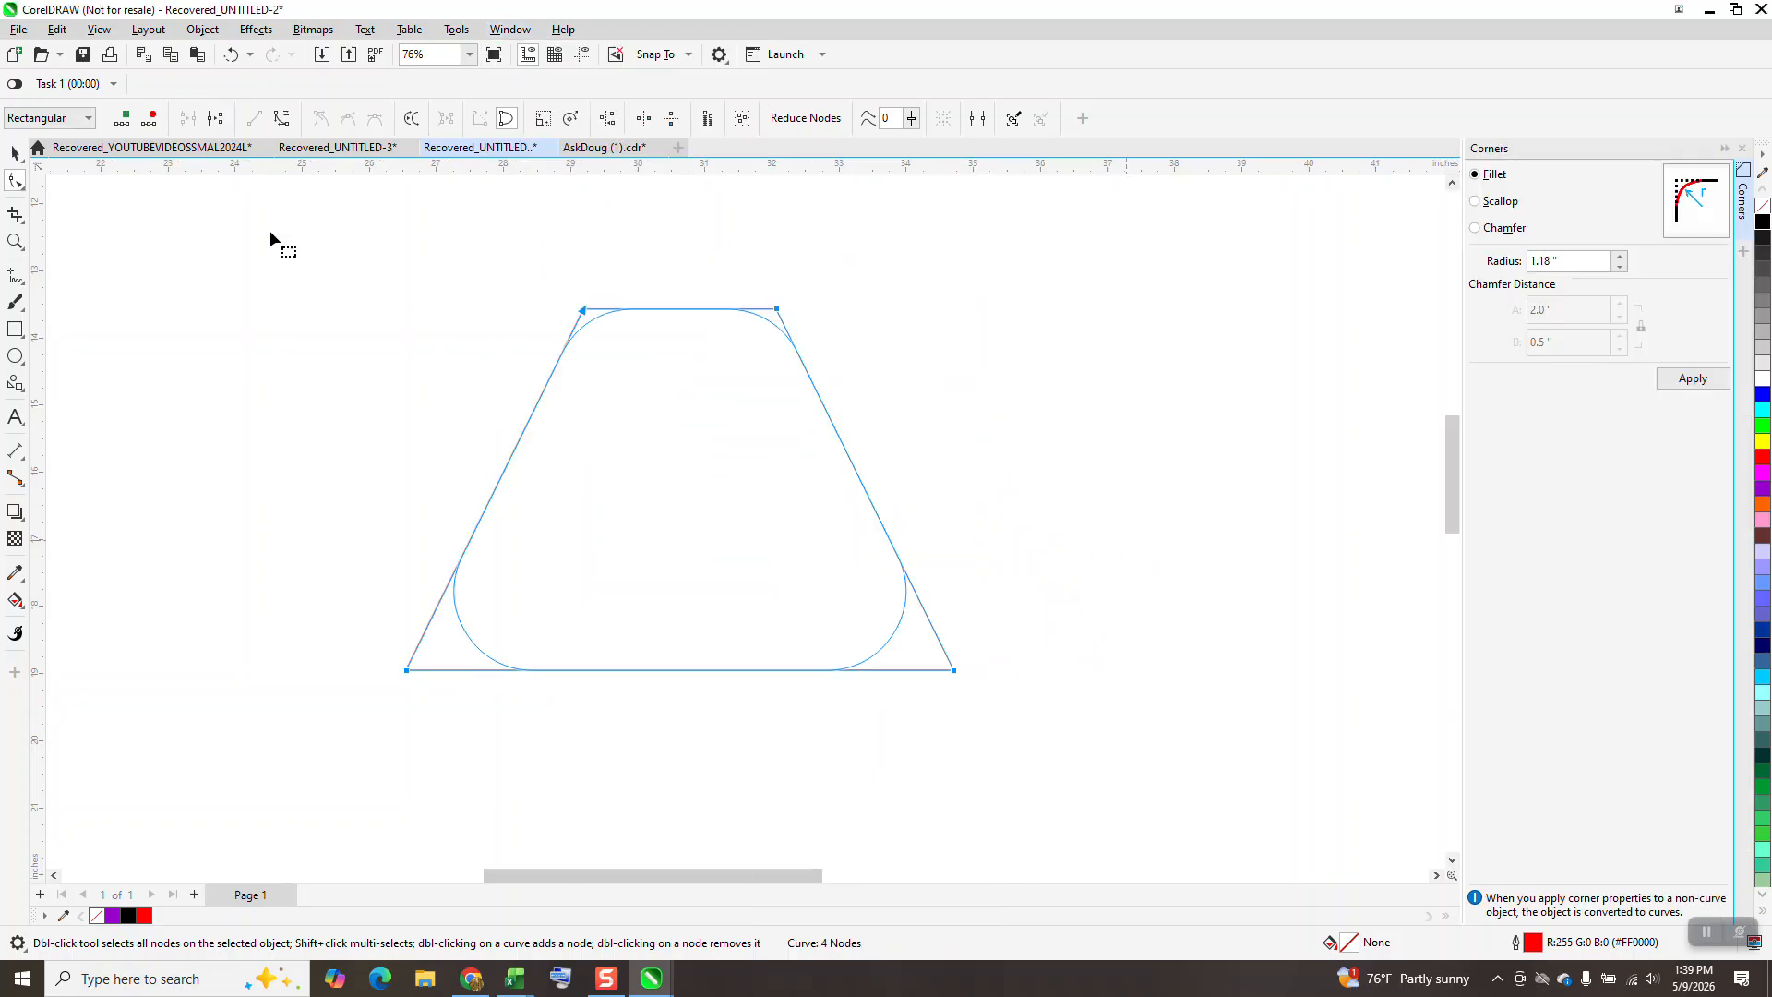
{"action": "left_click", "coordinate": [1688, 380]}
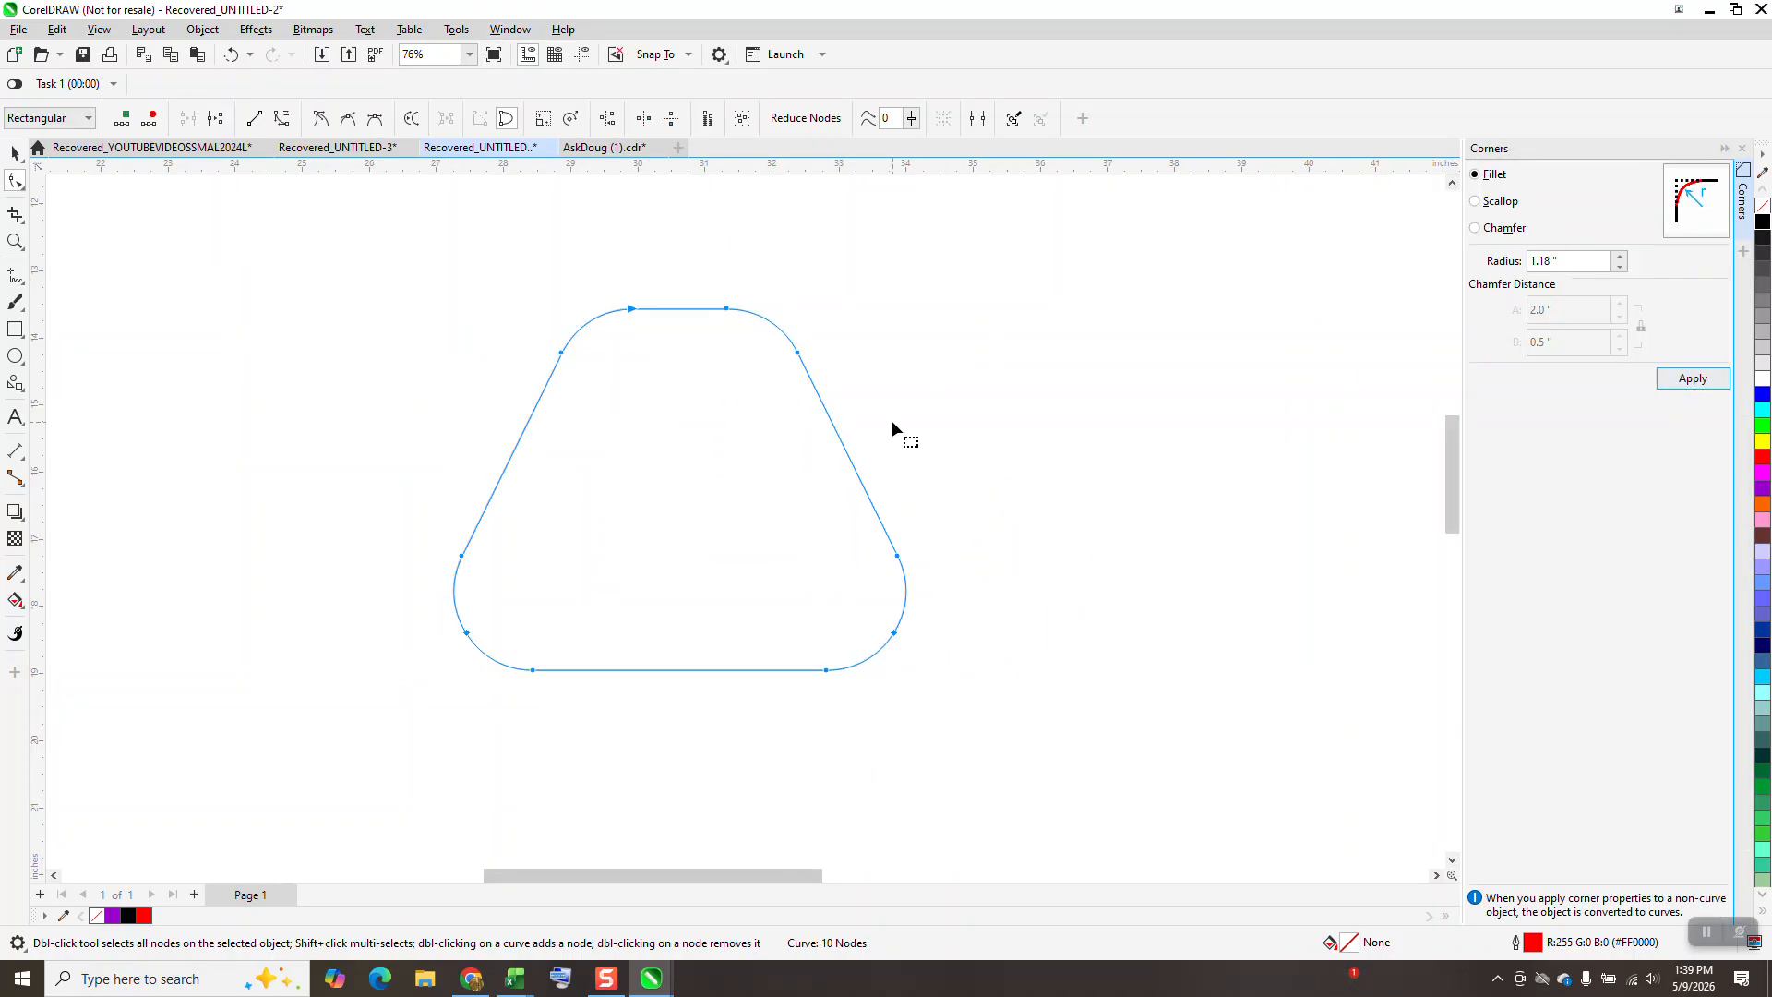
{"action": "left_click", "coordinate": [14, 152]}
Smart Fill the rounded trapezoid with purple #9900CC and no outline.
{"action": "scroll", "coordinate": [913, 443], "scroll_direction": "down", "scroll_amount": 2}
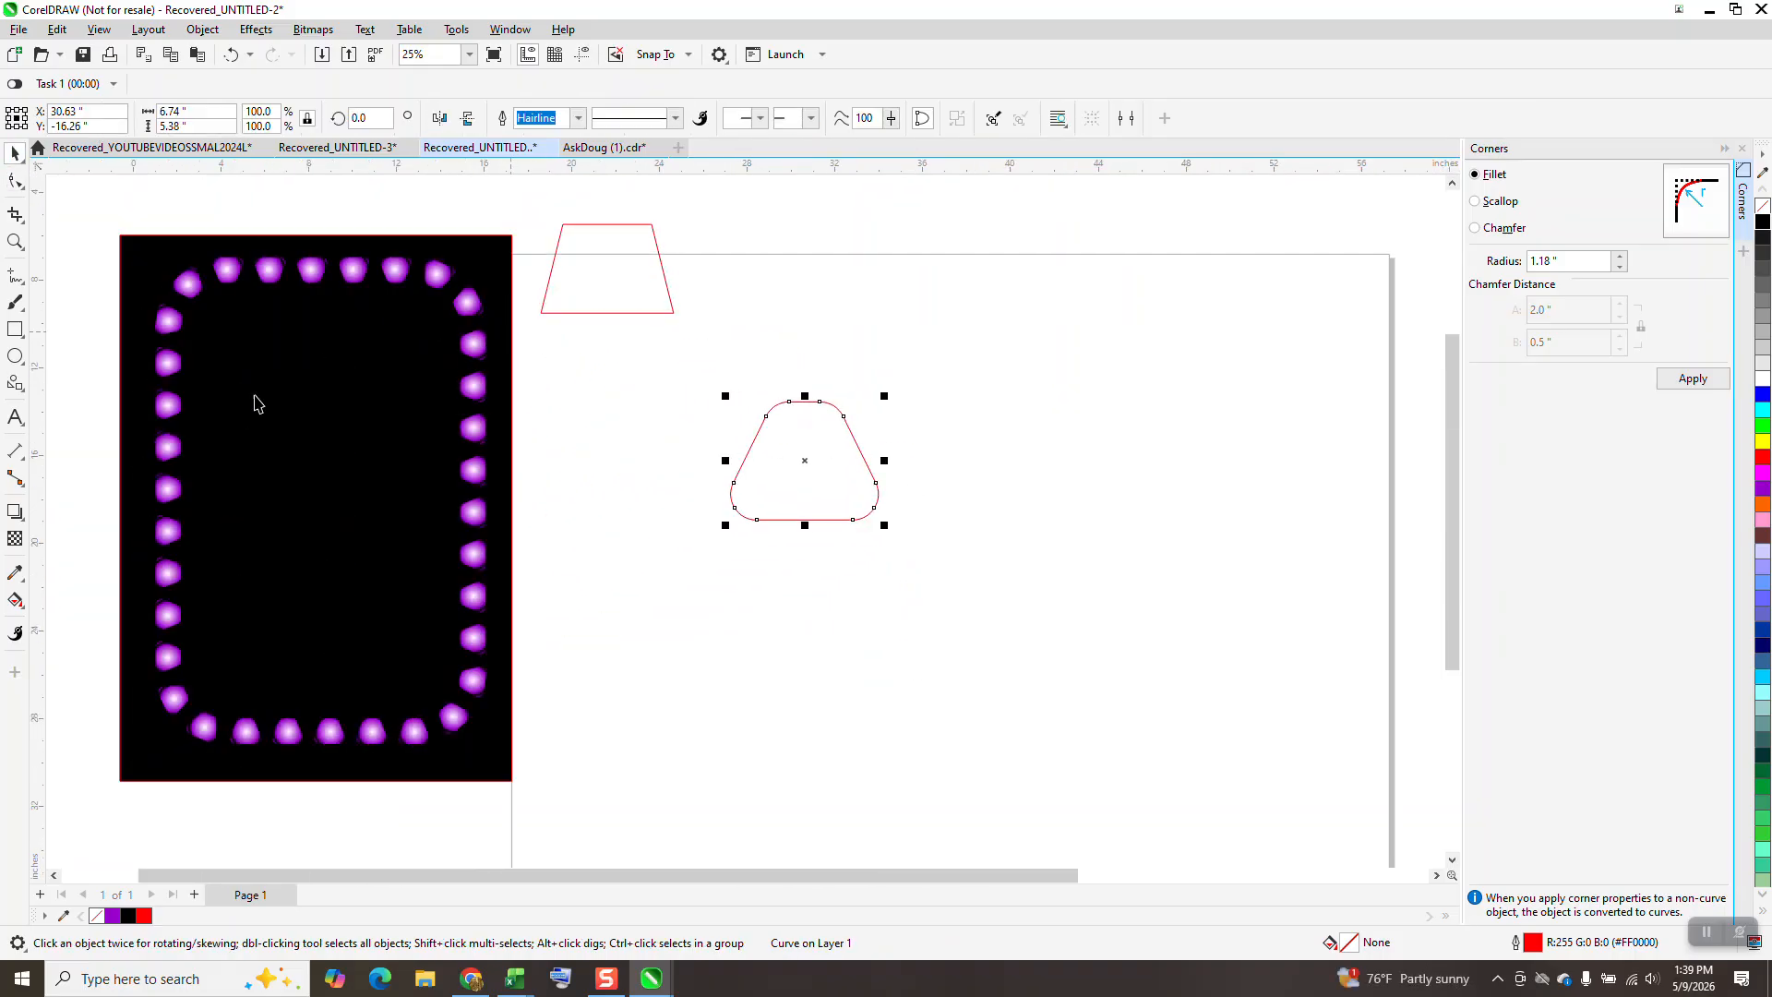
{"action": "left_click", "coordinate": [15, 242]}
{"action": "left_click_drag", "start_coordinate": [1060, 603], "coordinate": [1059, 603]}
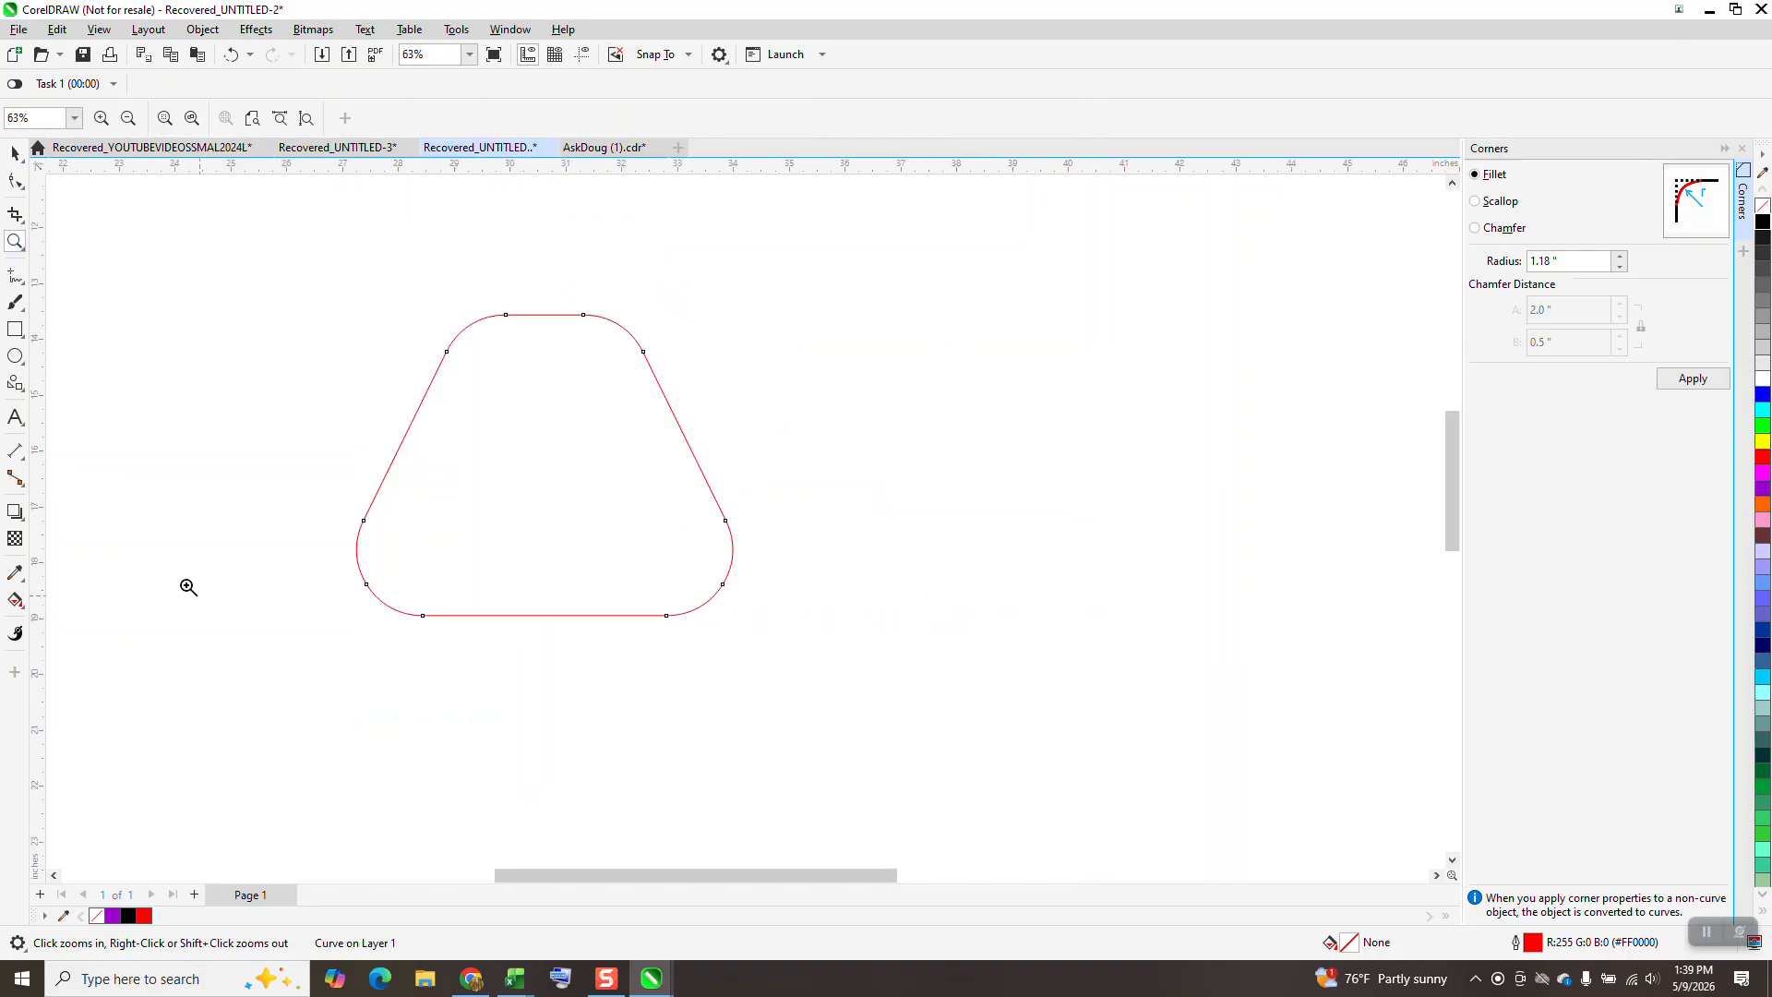
{"action": "left_click", "coordinate": [15, 600]}
{"action": "left_click", "coordinate": [25, 617]}
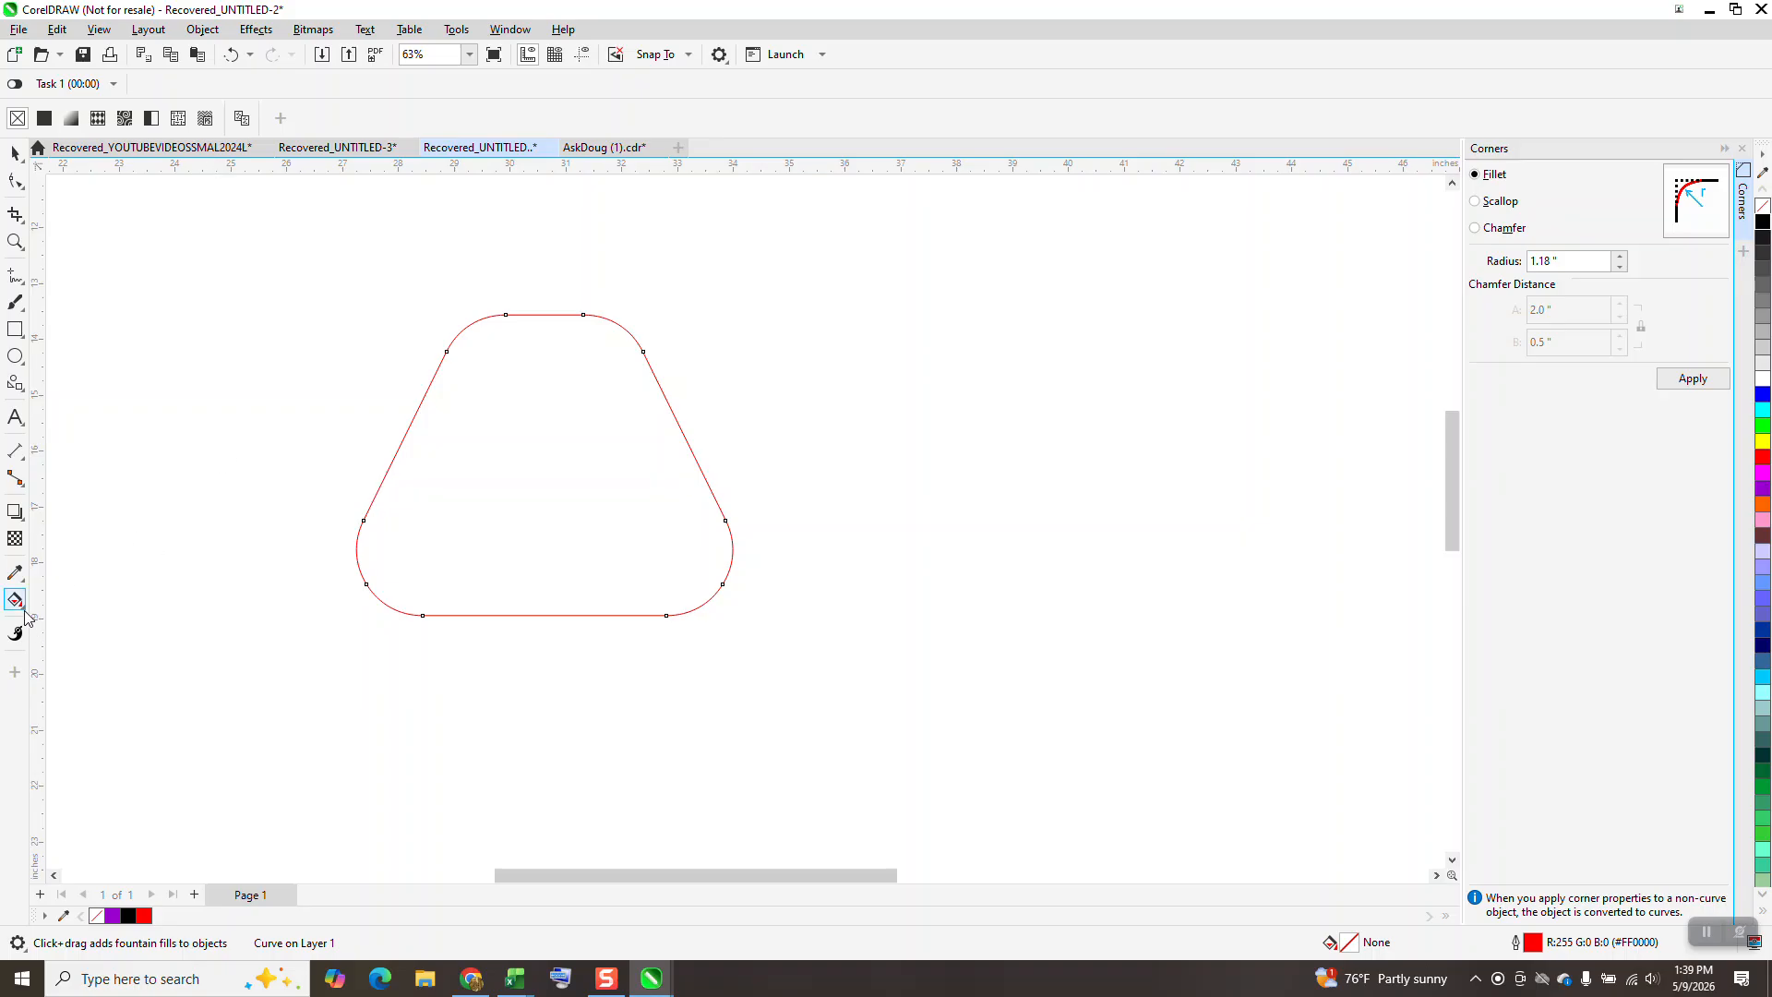
{"action": "left_click", "coordinate": [79, 617]}
{"action": "left_click", "coordinate": [523, 485]}
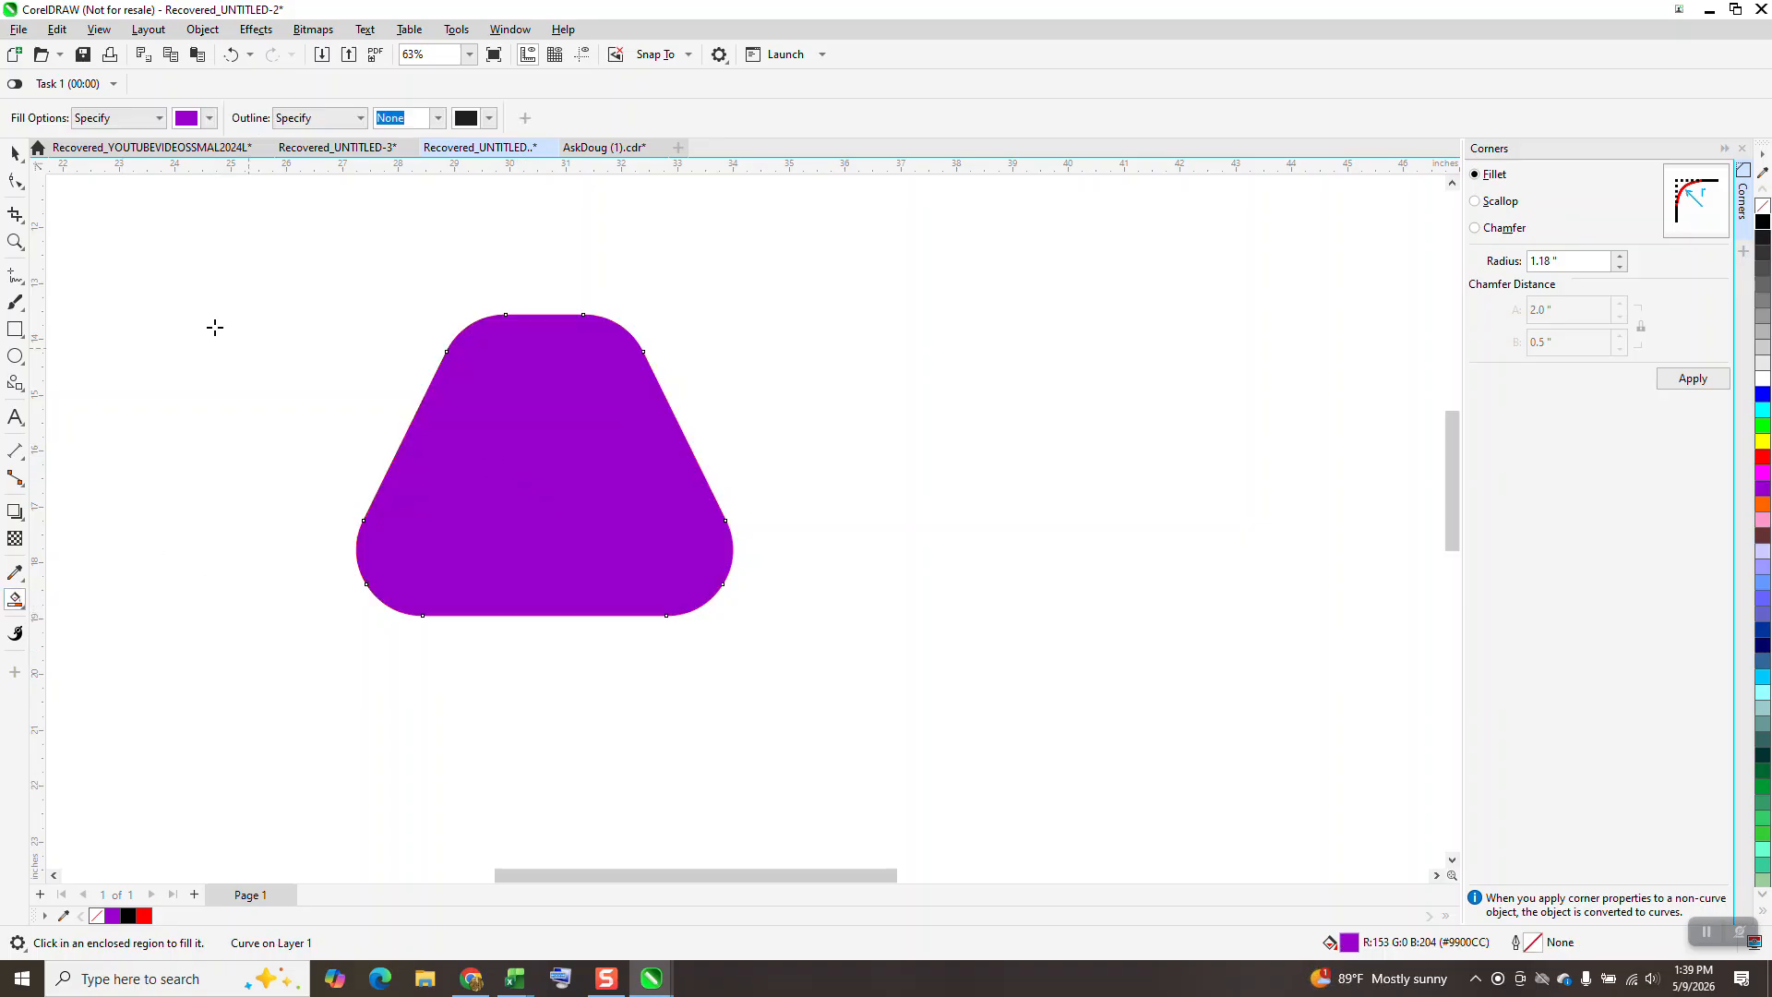
Move the purple shape aside, delete the original red outline, and bring the purple shape back to its place.
{"action": "left_click", "coordinate": [17, 156]}
{"action": "left_click_drag", "start_coordinate": [673, 483], "coordinate": [1061, 519]}
{"action": "left_click", "coordinate": [561, 491]}
{"action": "key", "text": "Delete"}
{"action": "left_click_drag", "start_coordinate": [862, 507], "coordinate": [590, 506]}
Apply an elliptical fountain fill from white at the centre to purple, and enlarge the gradient beyond the rounded trapezoid's edges.
{"action": "left_click", "coordinate": [24, 609]}
{"action": "left_click", "coordinate": [81, 599]}
{"action": "left_click_drag", "start_coordinate": [638, 564], "coordinate": [679, 524]}
{"action": "left_click", "coordinate": [330, 120]}
{"action": "left_click_drag", "start_coordinate": [796, 535], "coordinate": [842, 523]}
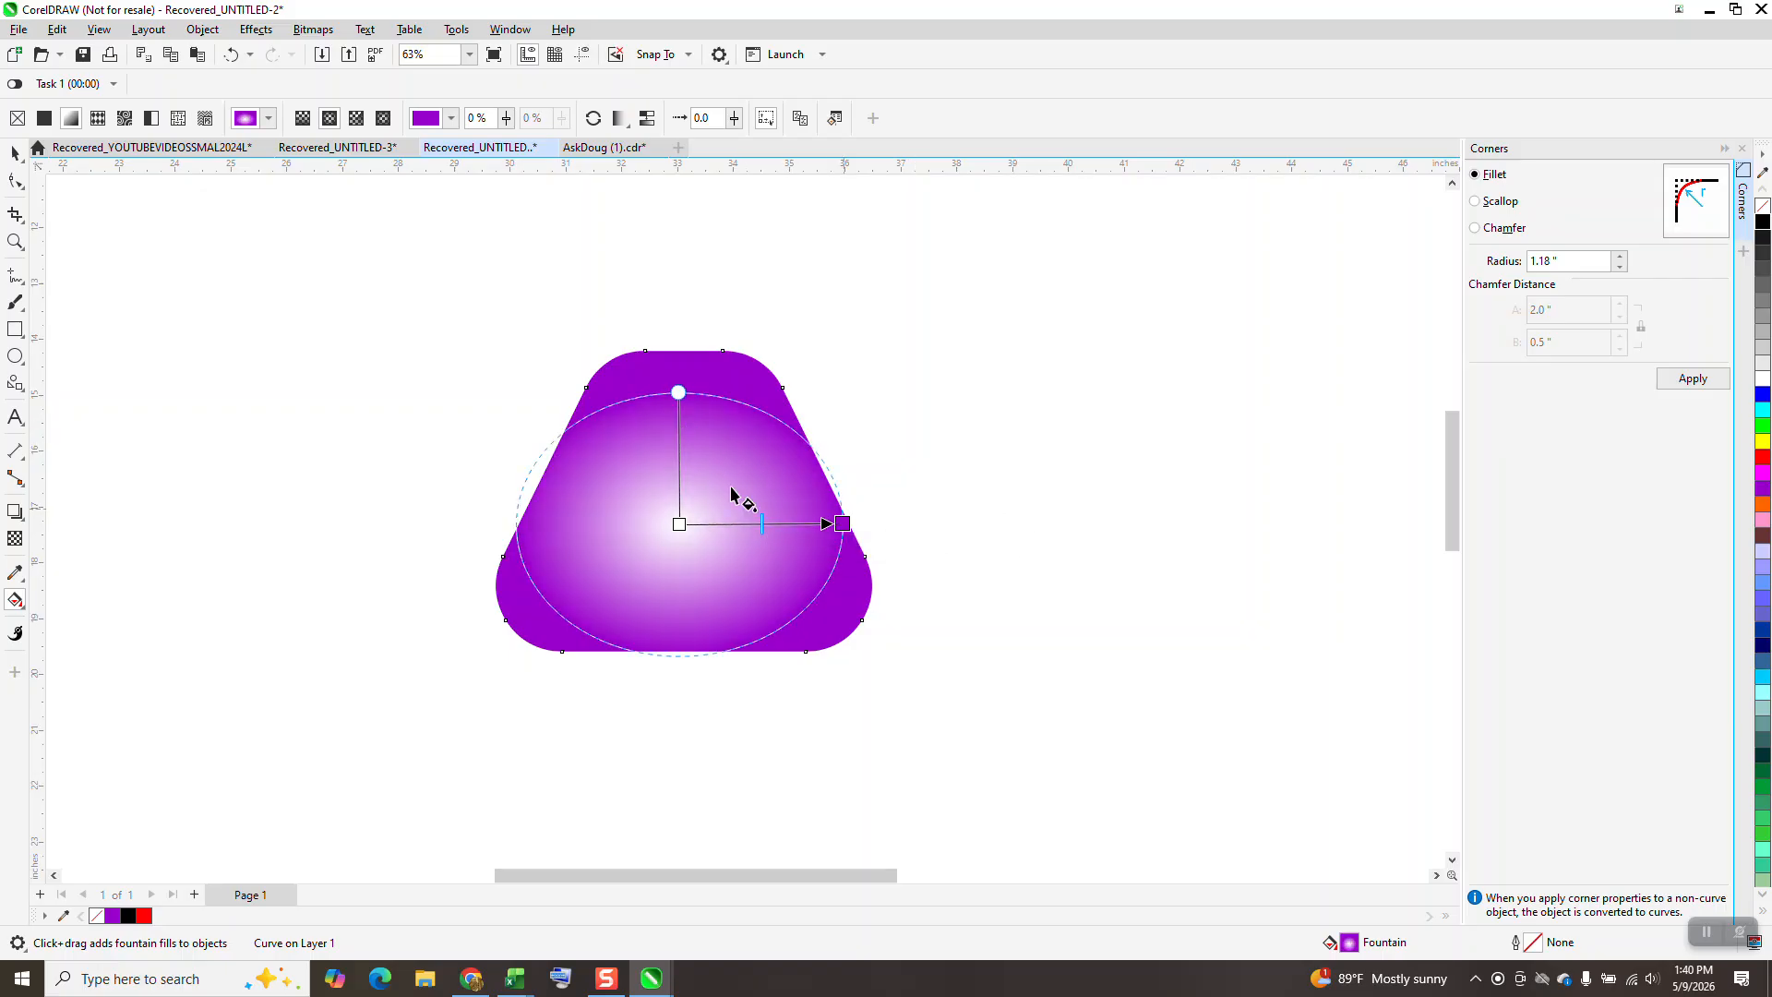
{"action": "left_click_drag", "start_coordinate": [677, 391], "coordinate": [682, 352]}
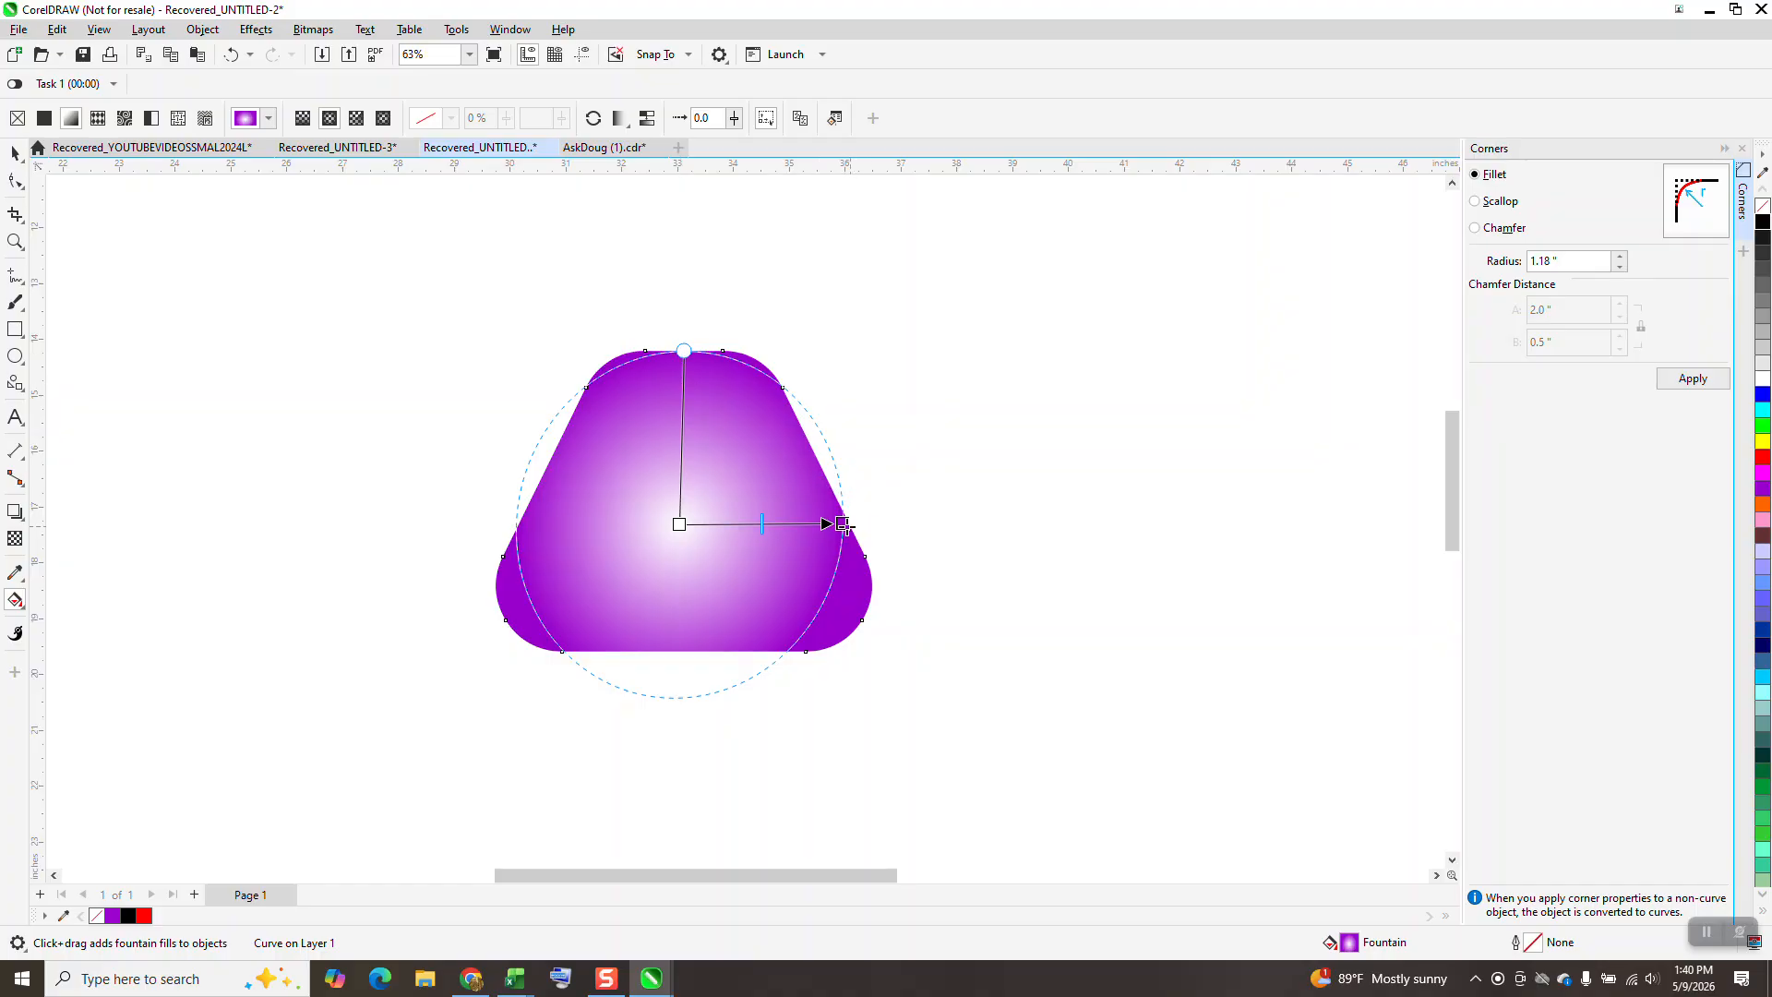
{"action": "left_click_drag", "start_coordinate": [842, 524], "coordinate": [904, 523]}
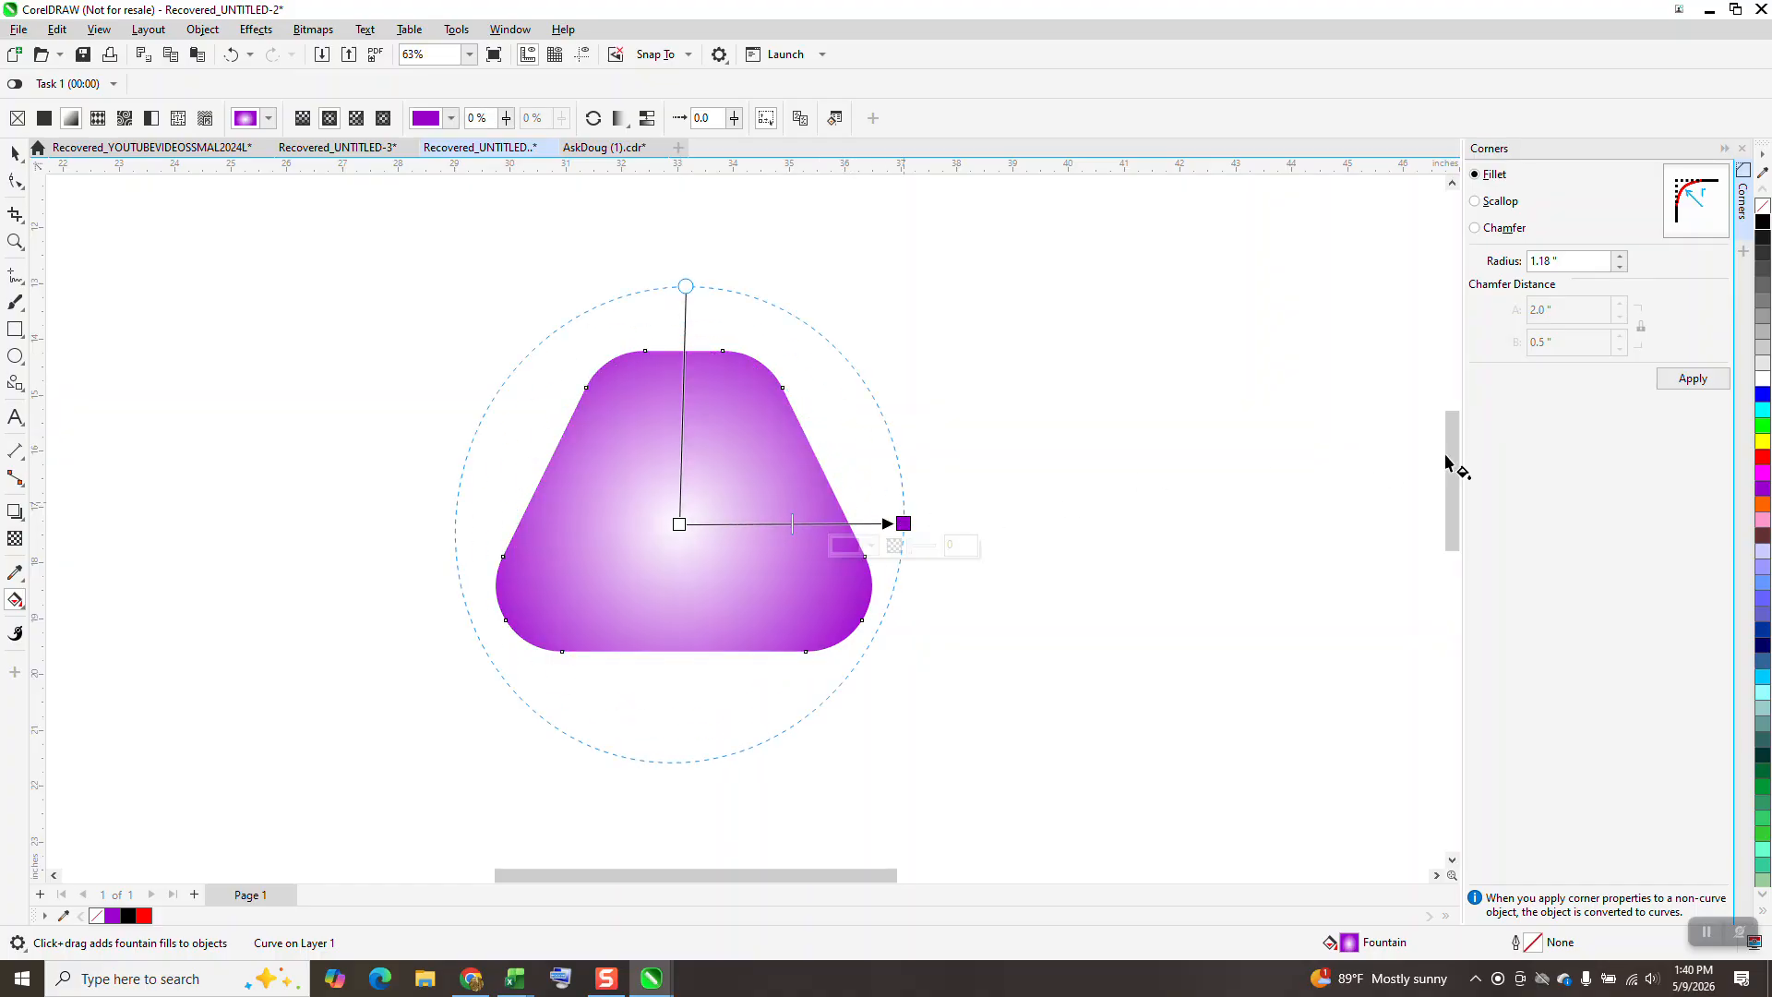
Make the gradient's outer color black, add a purple color node just inside it, and slightly shrink the gradient.
{"action": "left_click_drag", "start_coordinate": [1761, 222], "coordinate": [903, 523]}
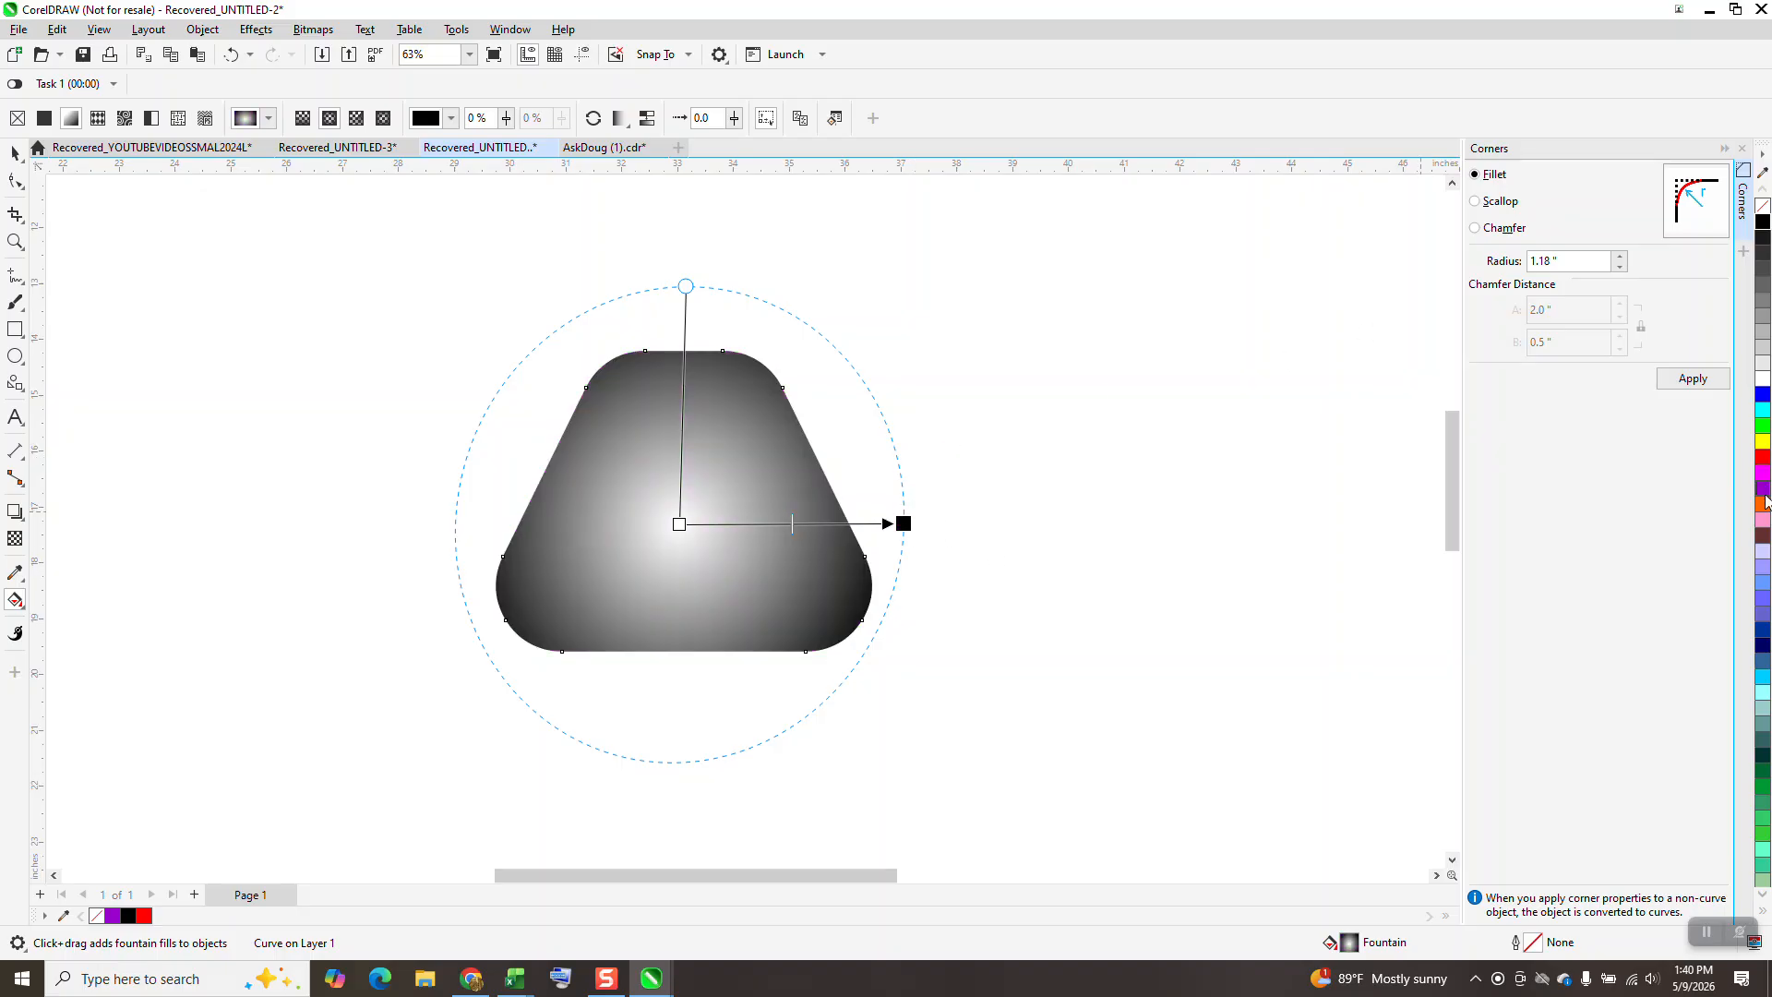
{"action": "left_click_drag", "start_coordinate": [1759, 495], "coordinate": [858, 524]}
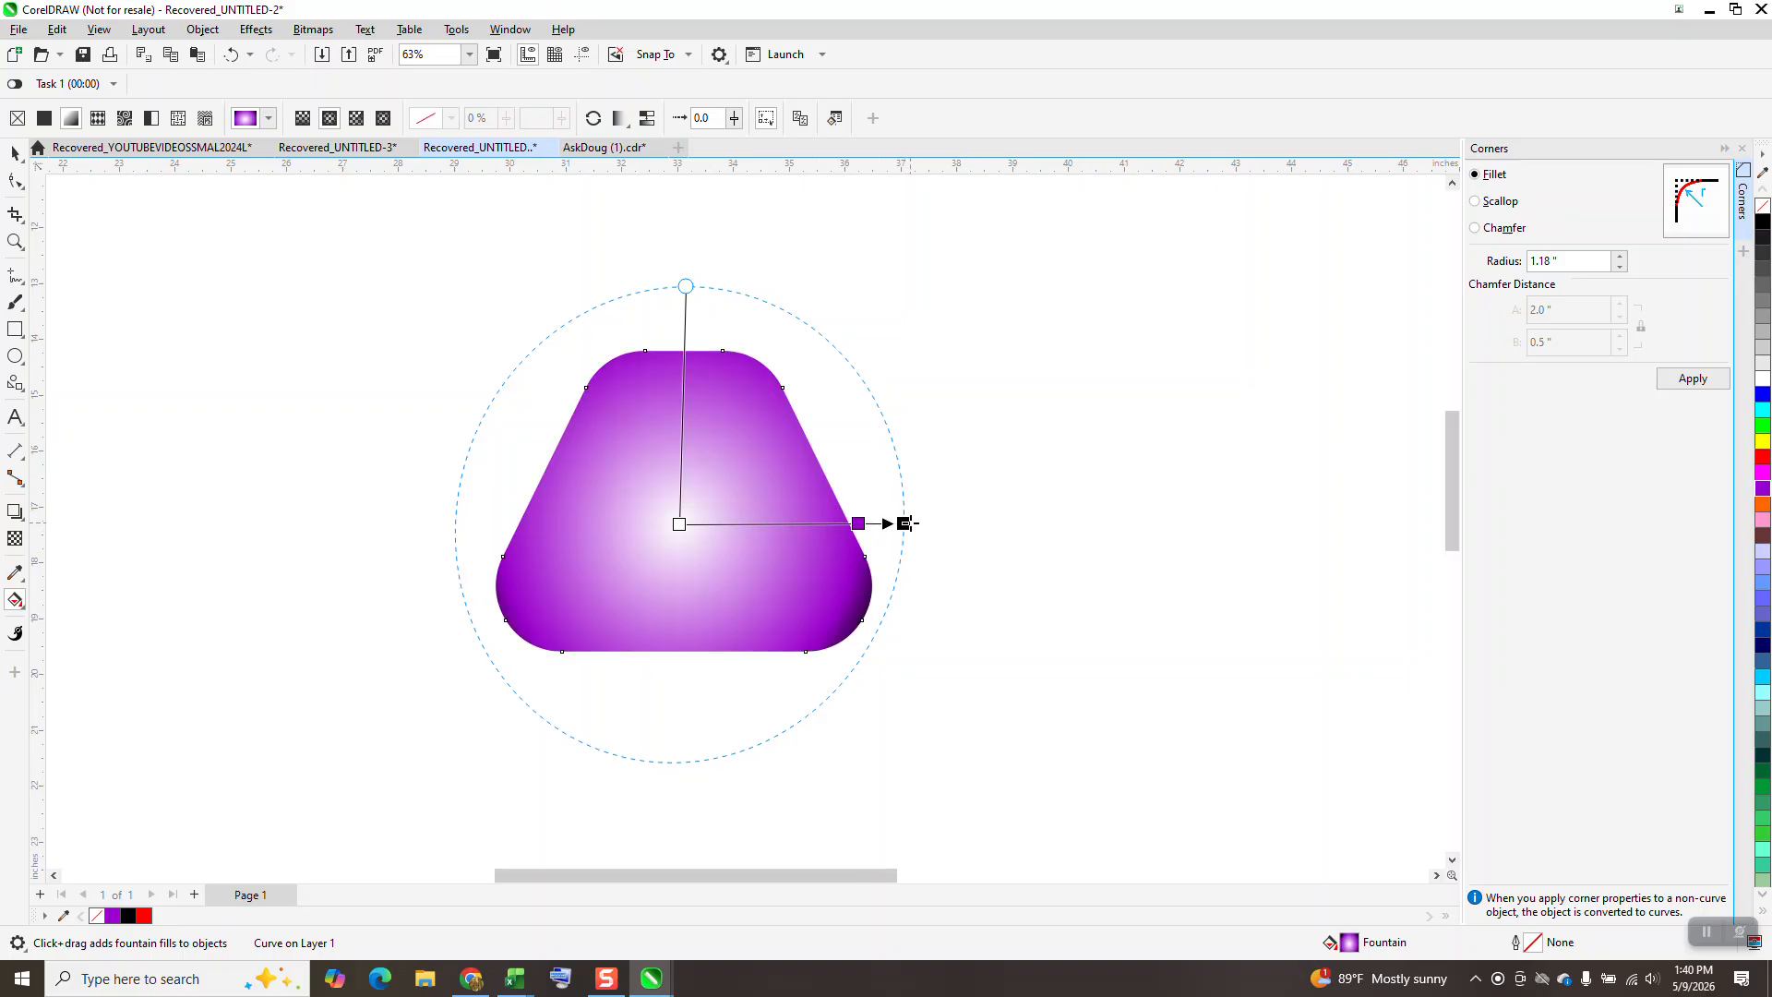
{"action": "left_click_drag", "start_coordinate": [904, 523], "coordinate": [895, 523]}
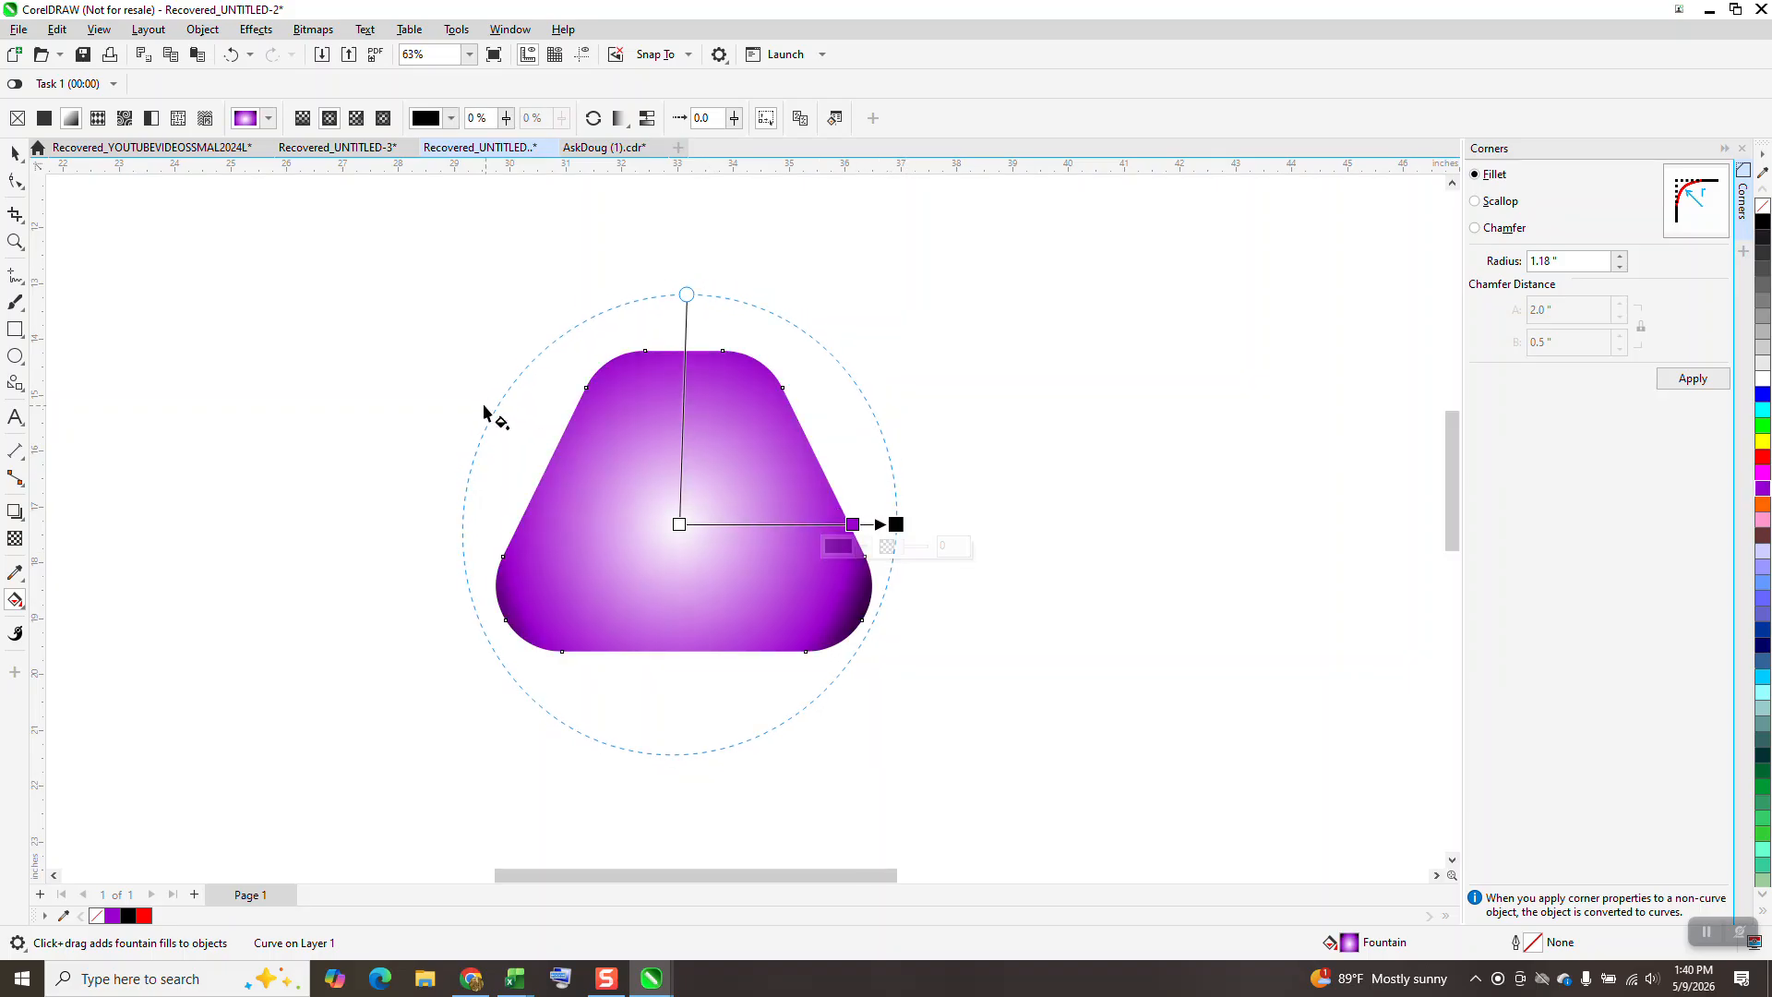
Close the Corners docker and flip the gradient trapezoid vertically so its wide side faces up.
{"action": "left_click", "coordinate": [15, 152]}
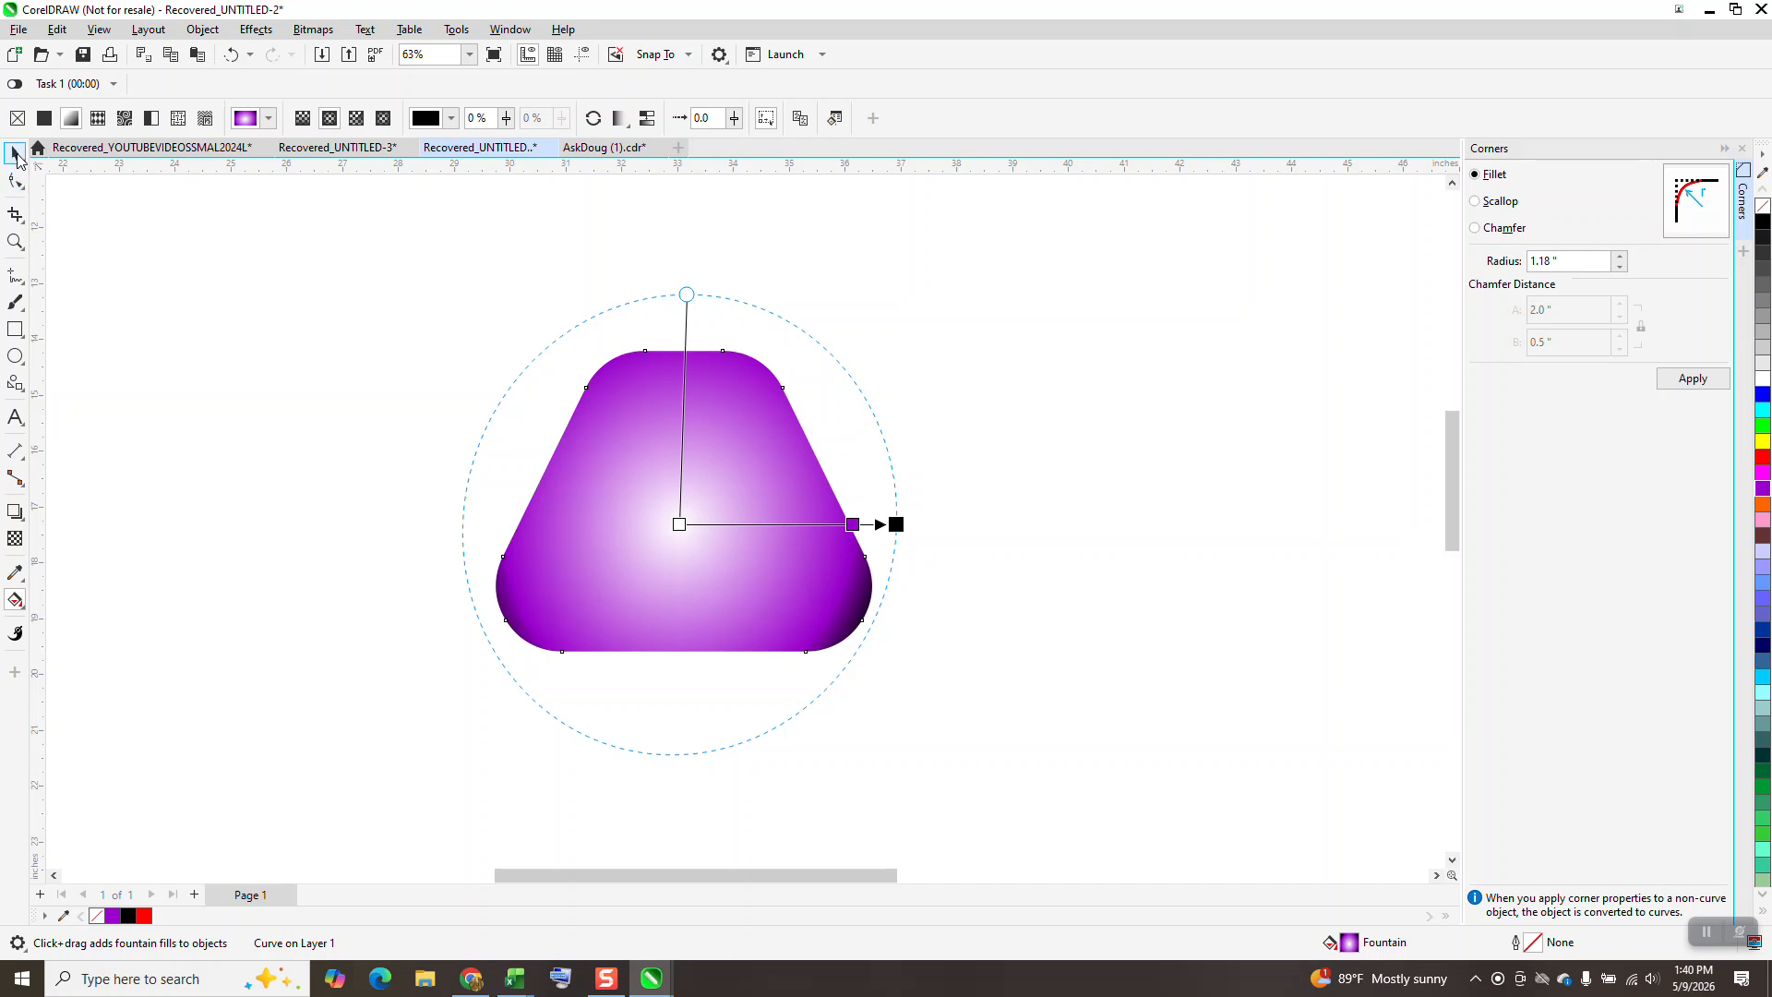
{"action": "scroll", "coordinate": [360, 277], "scroll_direction": "down", "scroll_amount": 2}
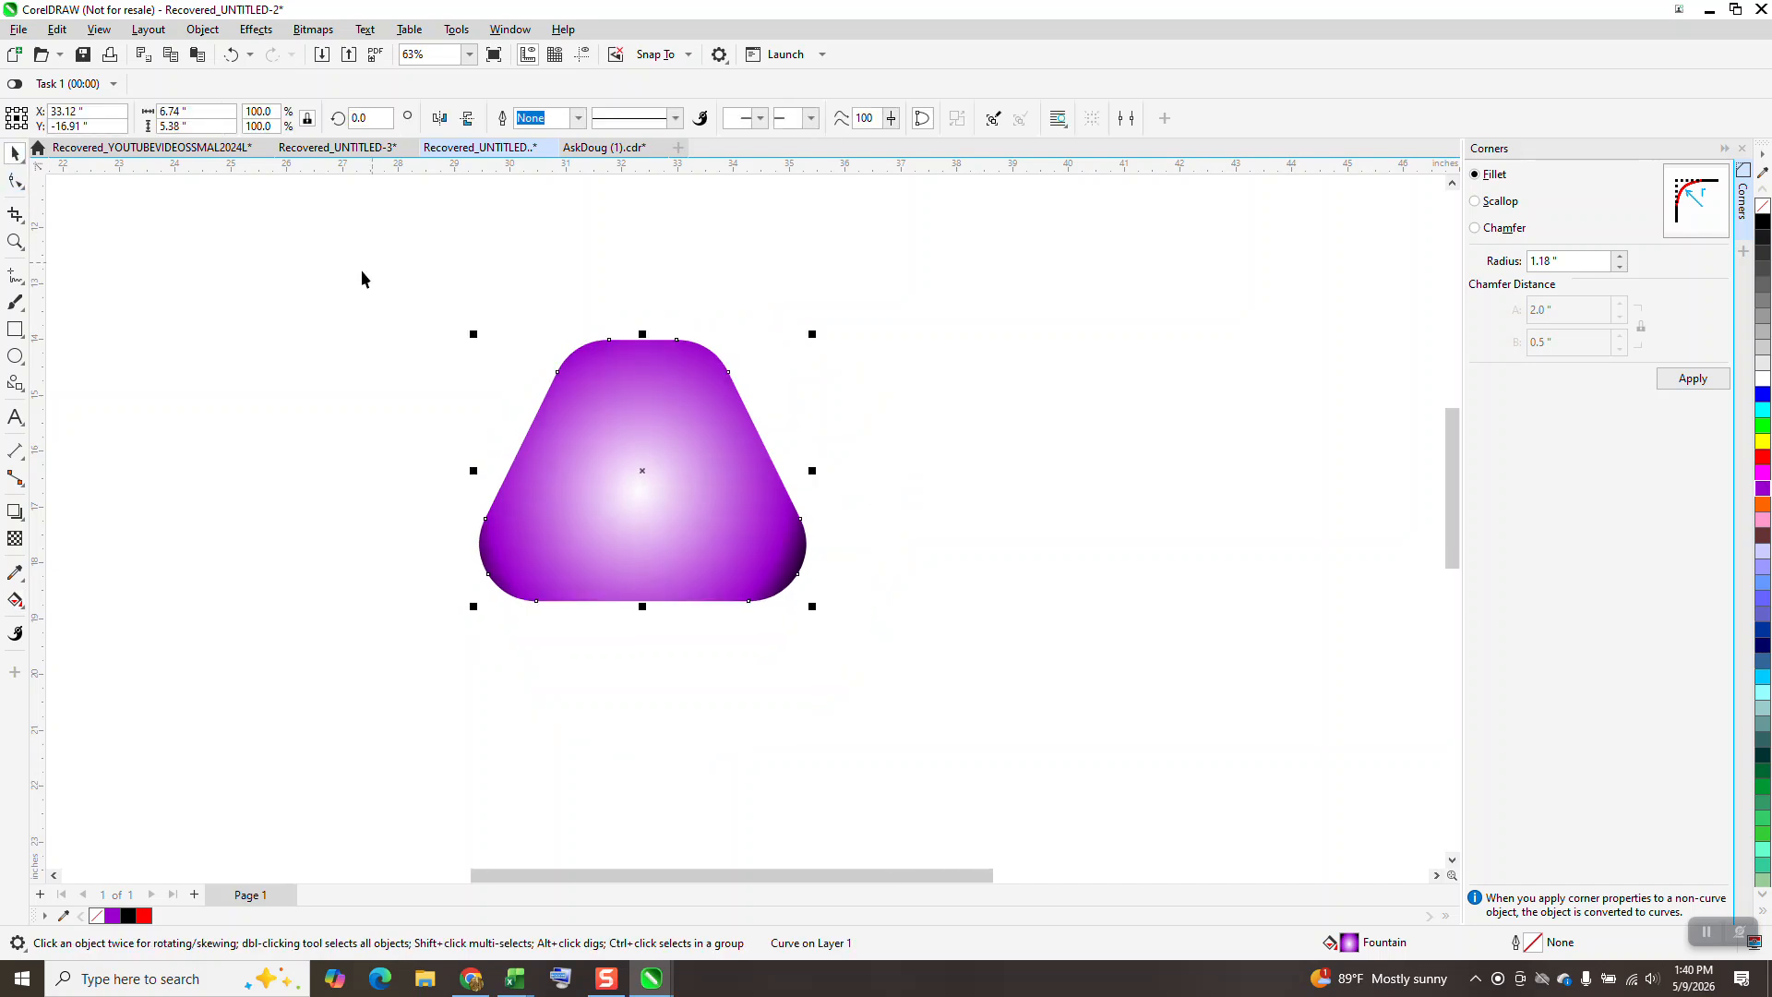
{"action": "left_click", "coordinate": [1742, 149]}
{"action": "scroll", "coordinate": [570, 433], "scroll_direction": "down", "scroll_amount": 3}
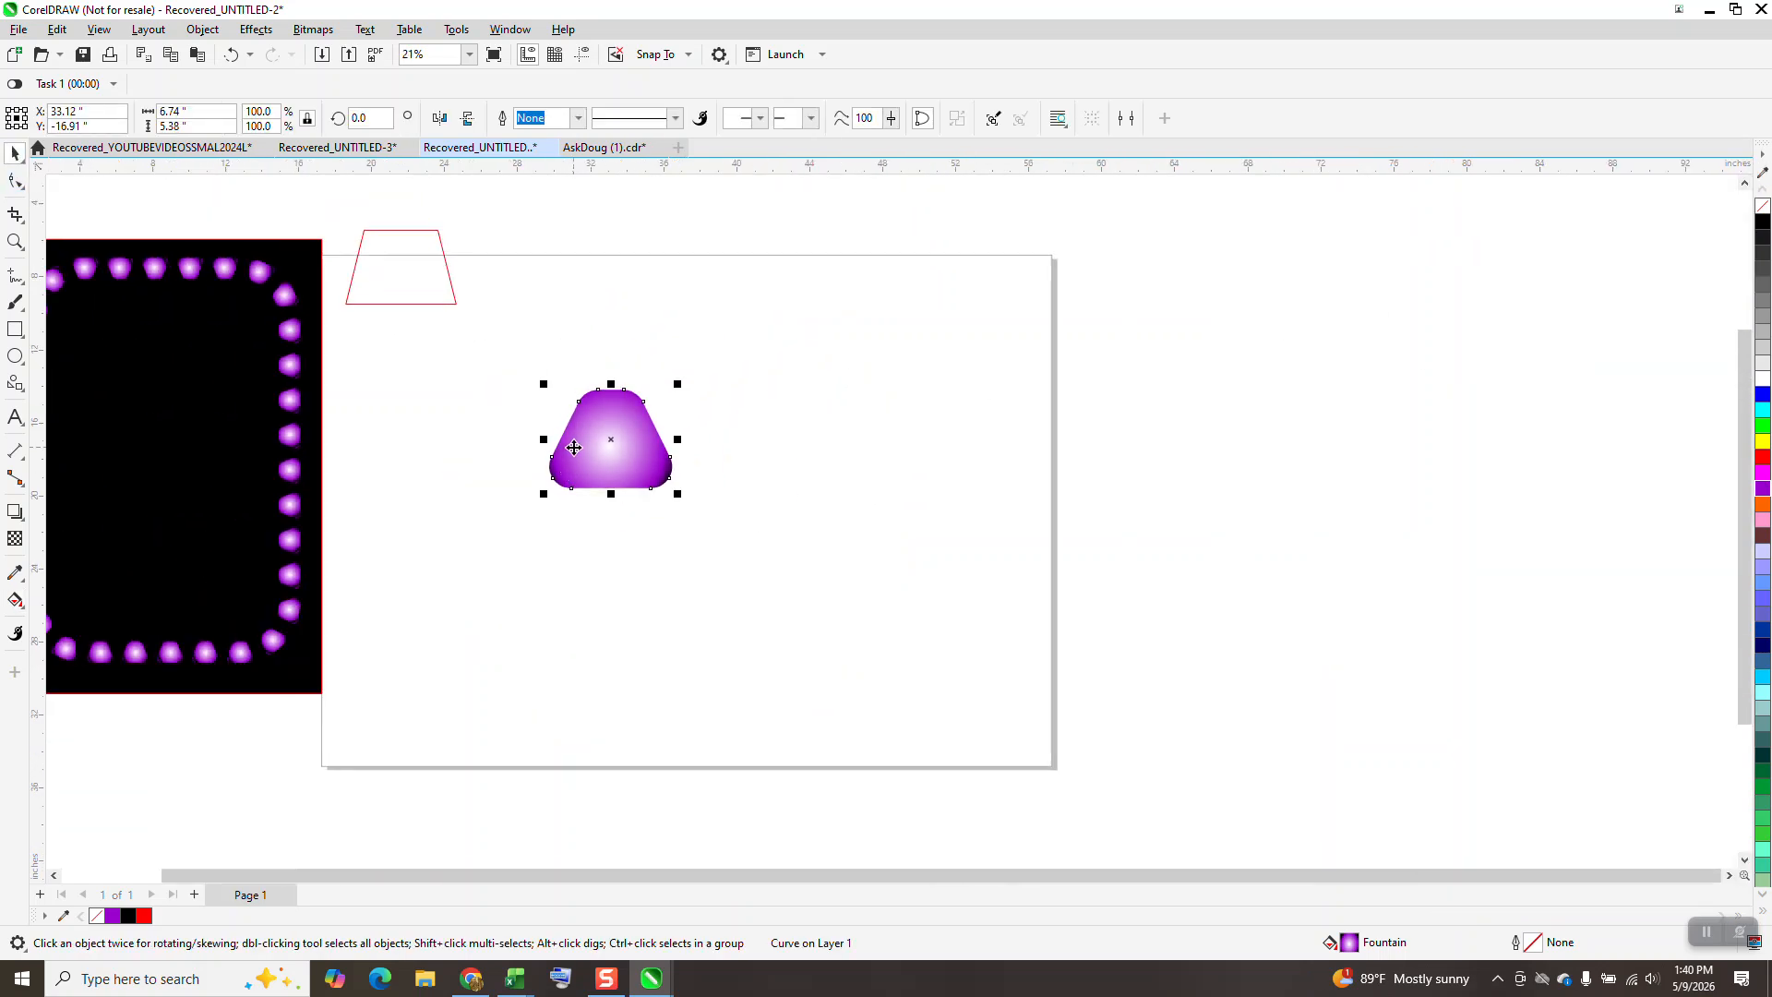
{"action": "left_click", "coordinate": [468, 119]}
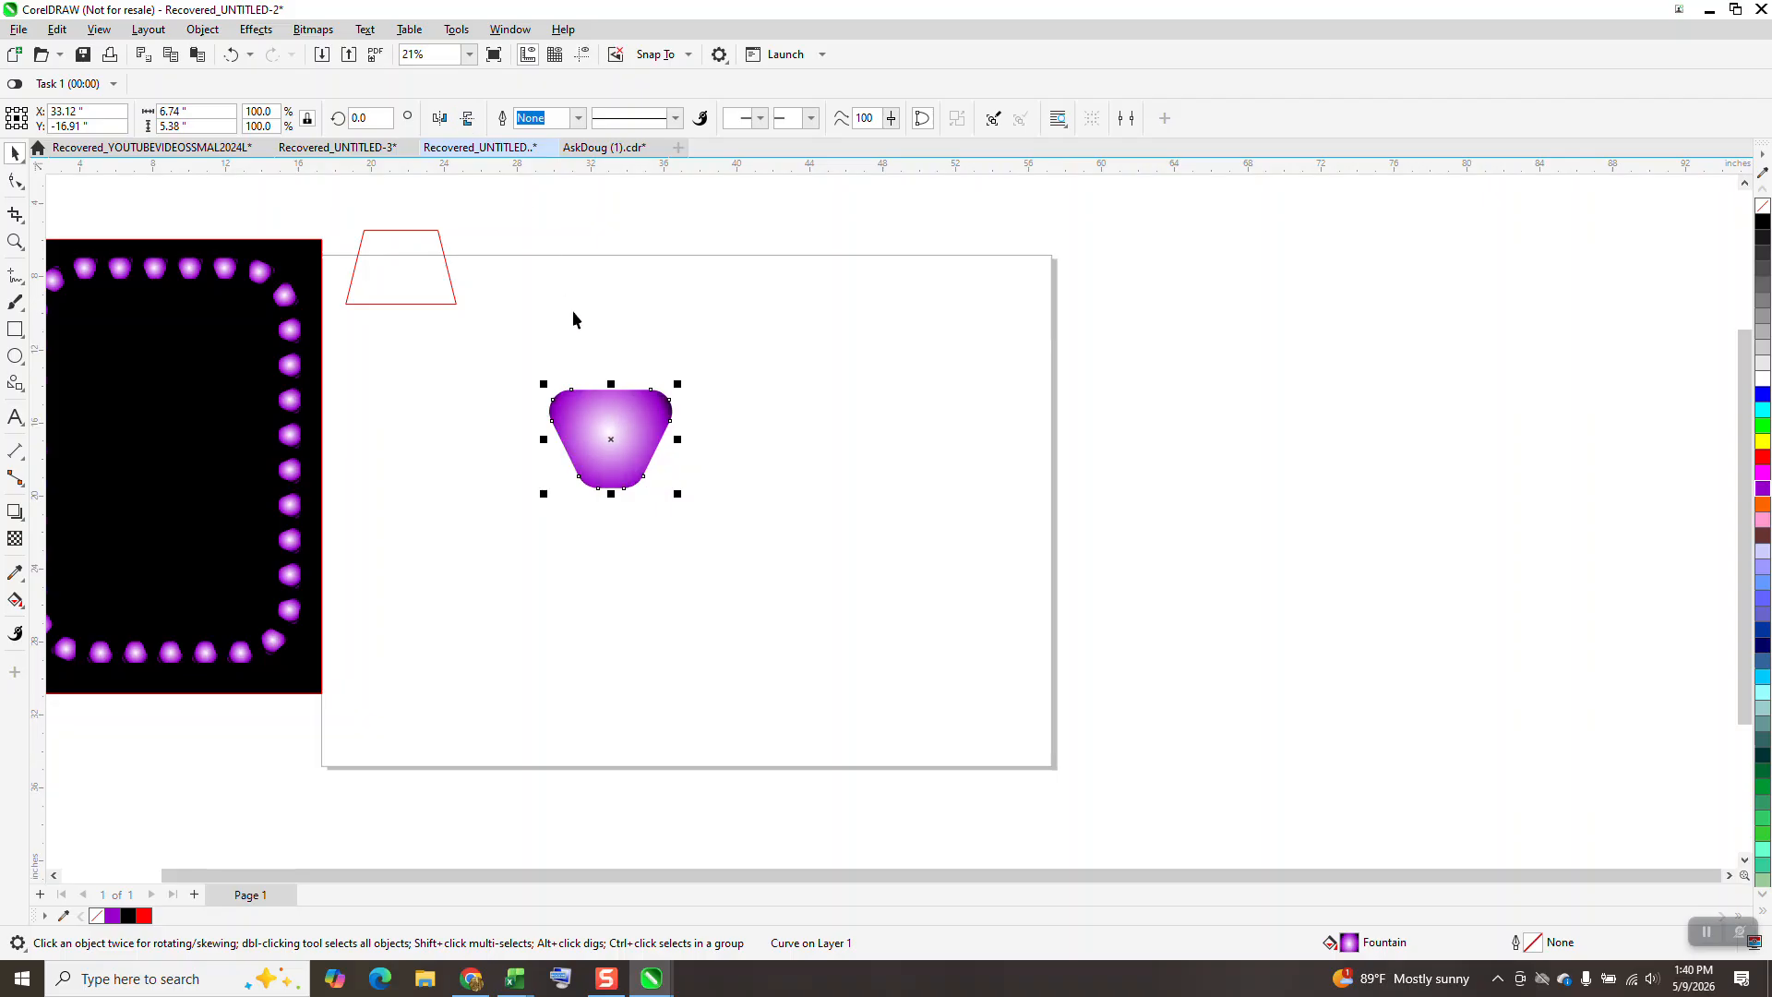
Move the flipped trapezoid toward the page's upper edge and scale it down proportionally to about 2.27 × 1.81 inches.
{"action": "left_click_drag", "start_coordinate": [633, 458], "coordinate": [717, 344]}
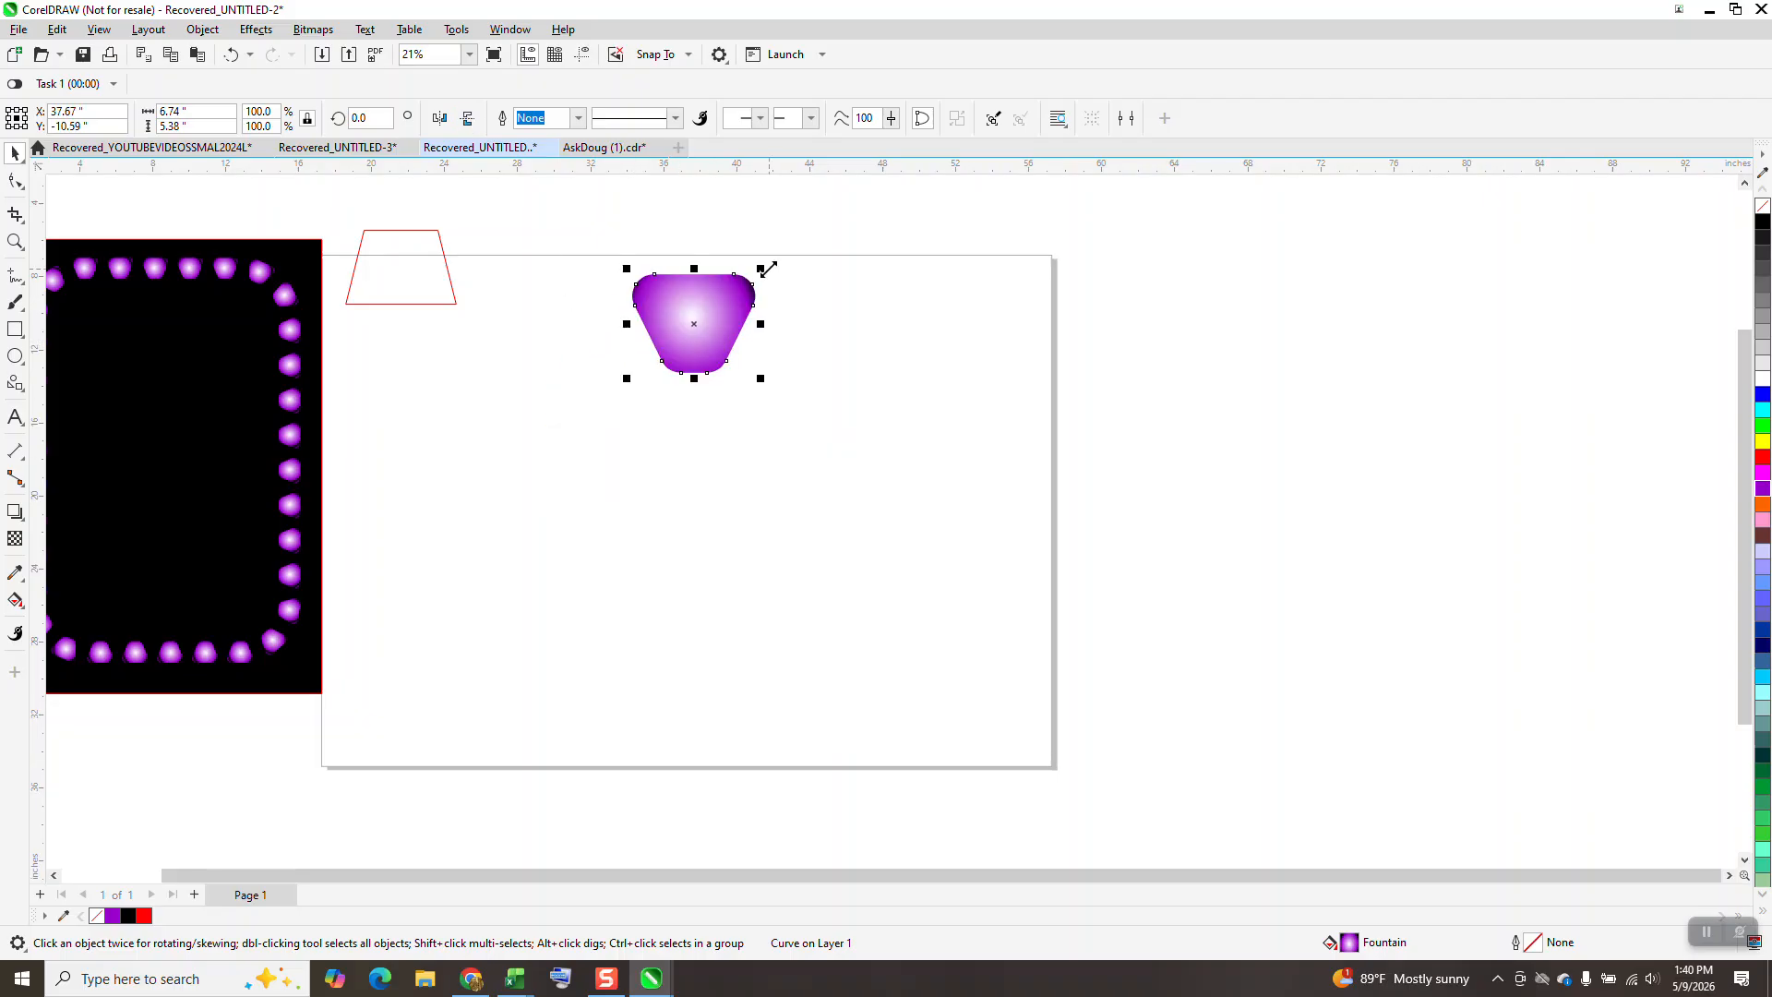
{"action": "left_click_drag", "start_coordinate": [761, 270], "coordinate": [680, 334]}
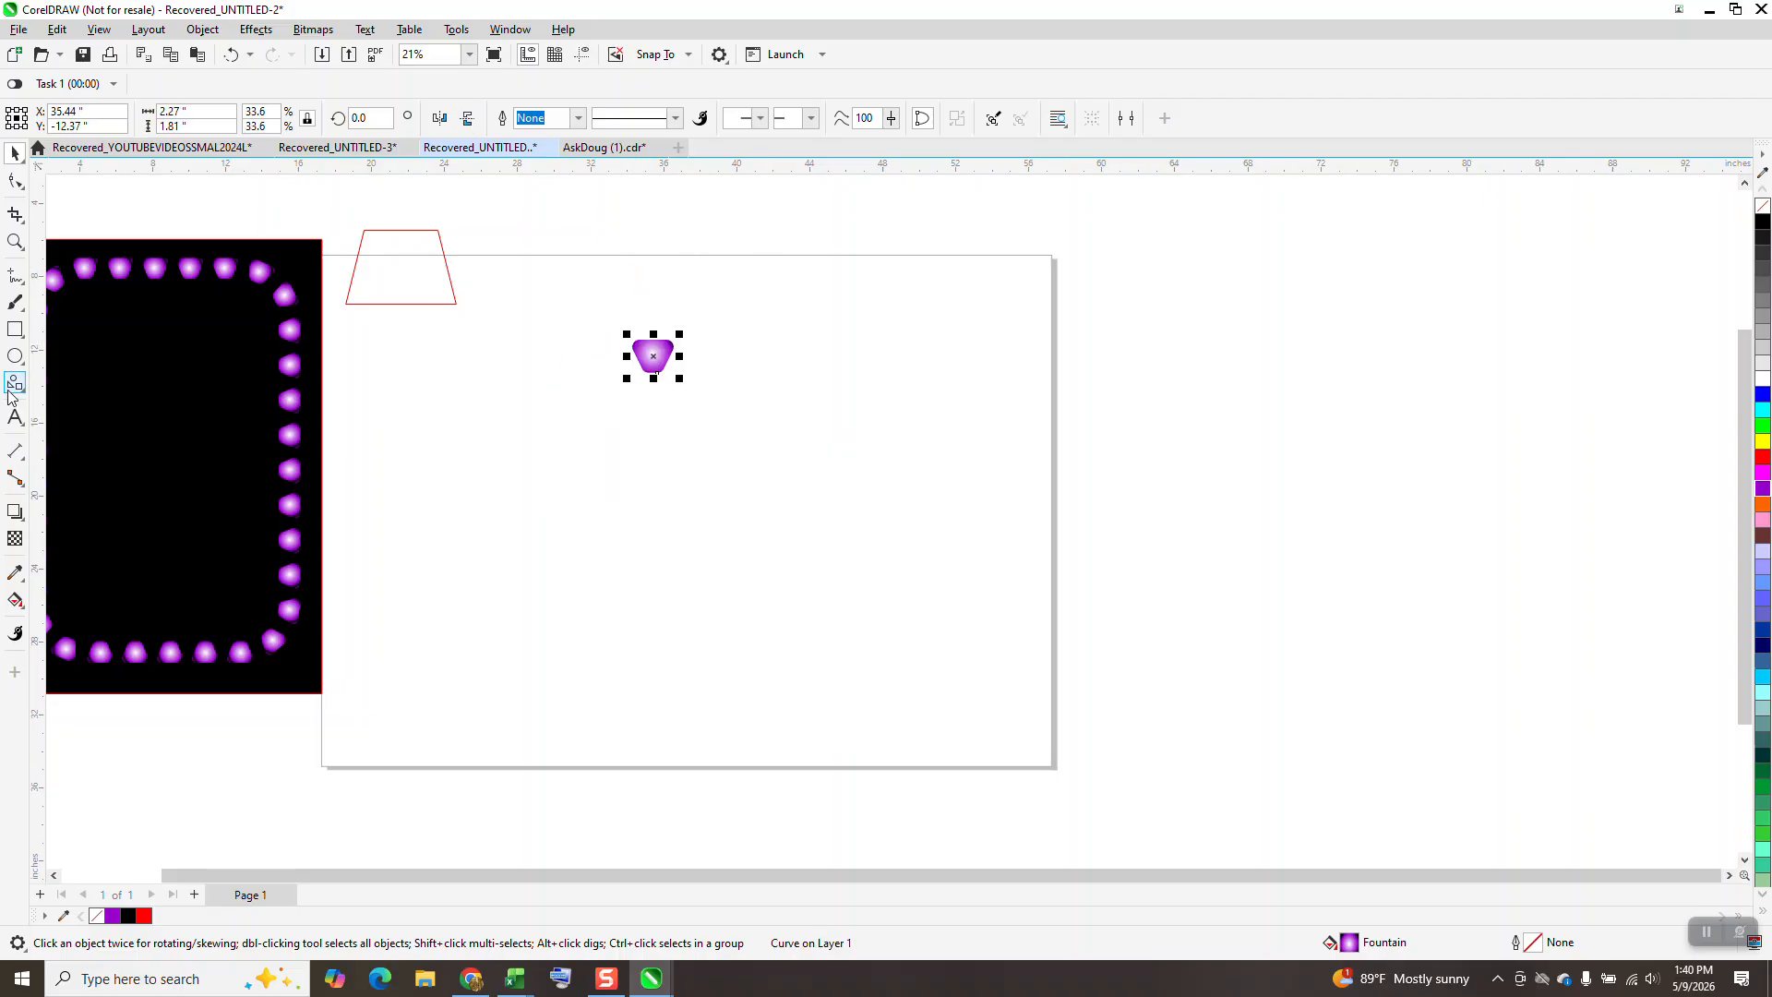
Draw a rectangle about 10.97 × 20.32 inches below the light and round all its corners to a radius of about 2.38 inches.
{"action": "left_click", "coordinate": [15, 328]}
{"action": "left_click_drag", "start_coordinate": [627, 408], "coordinate": [826, 779]}
{"action": "left_click", "coordinate": [14, 180]}
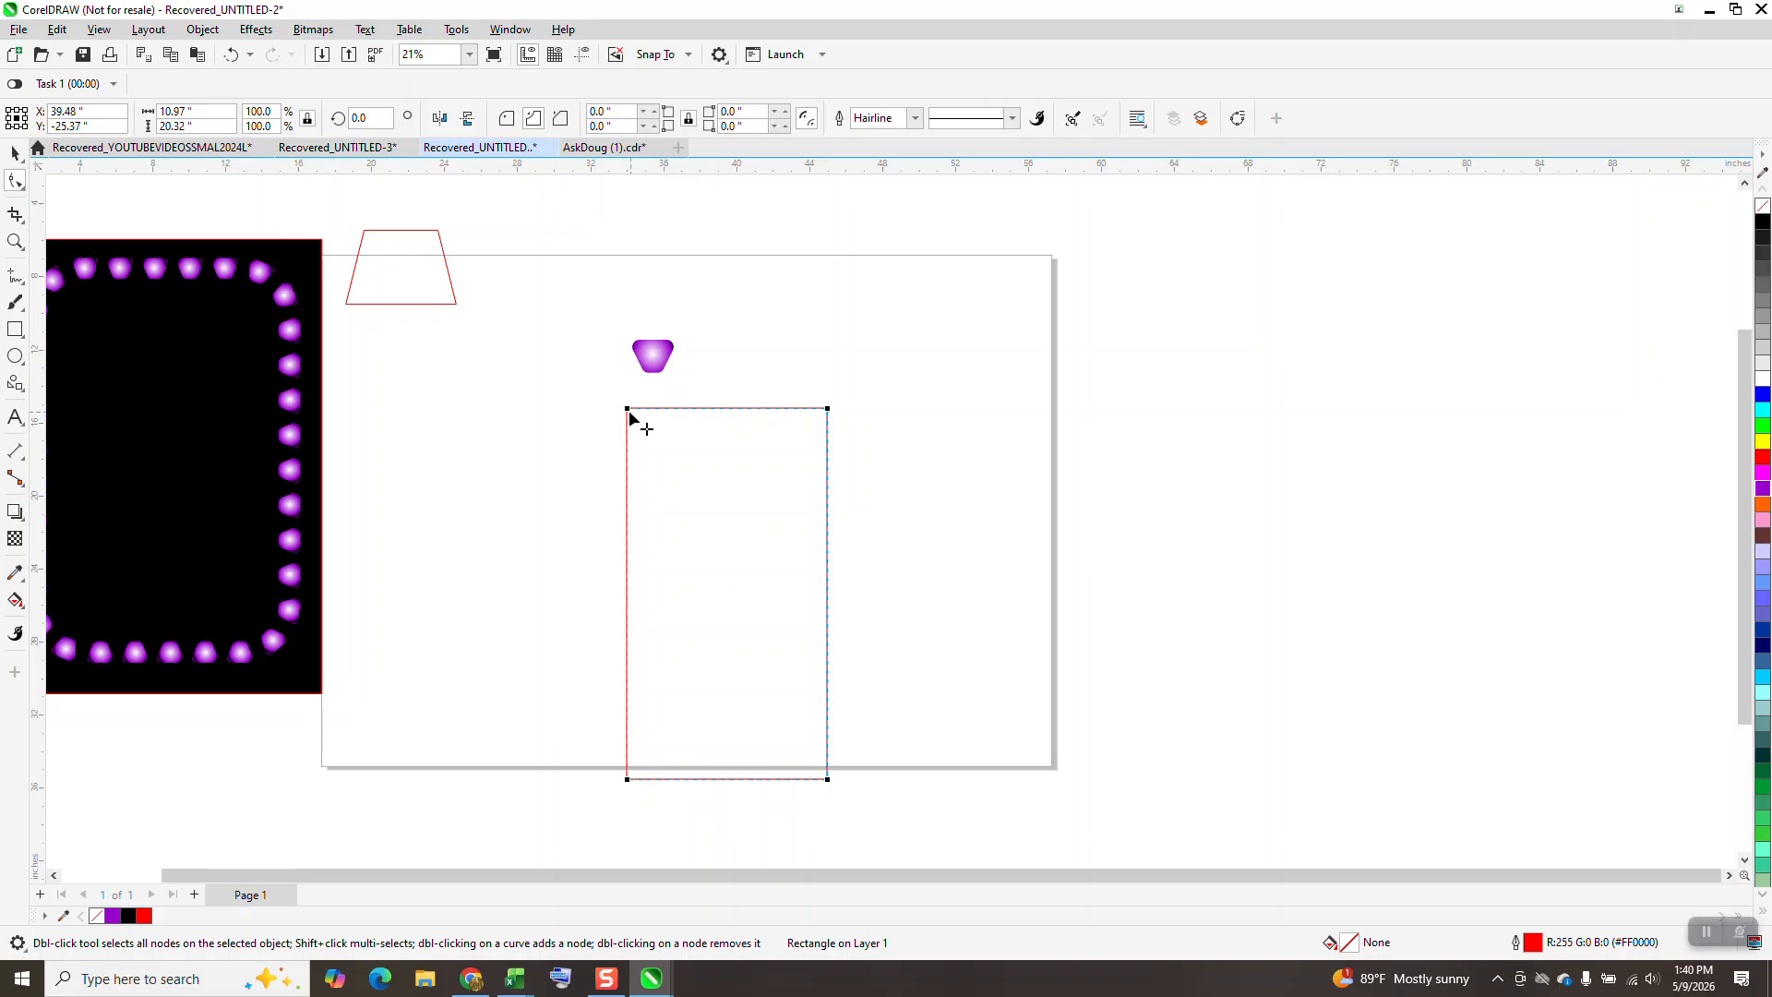
{"action": "left_click_drag", "start_coordinate": [627, 409], "coordinate": [670, 411]}
{"action": "left_click", "coordinate": [507, 118]}
Scale the purple light down to about 1.13 × 0.91 inches and place it just above the rounded rectangle.
{"action": "left_click", "coordinate": [15, 153]}
{"action": "left_click", "coordinate": [647, 358]}
{"action": "left_click_drag", "start_coordinate": [680, 333], "coordinate": [723, 379]}
Fit the light to the rounded rectangle's path with 33 duplicates, uniform object spacing and rotation following the path.
{"action": "left_click", "coordinate": [202, 29]}
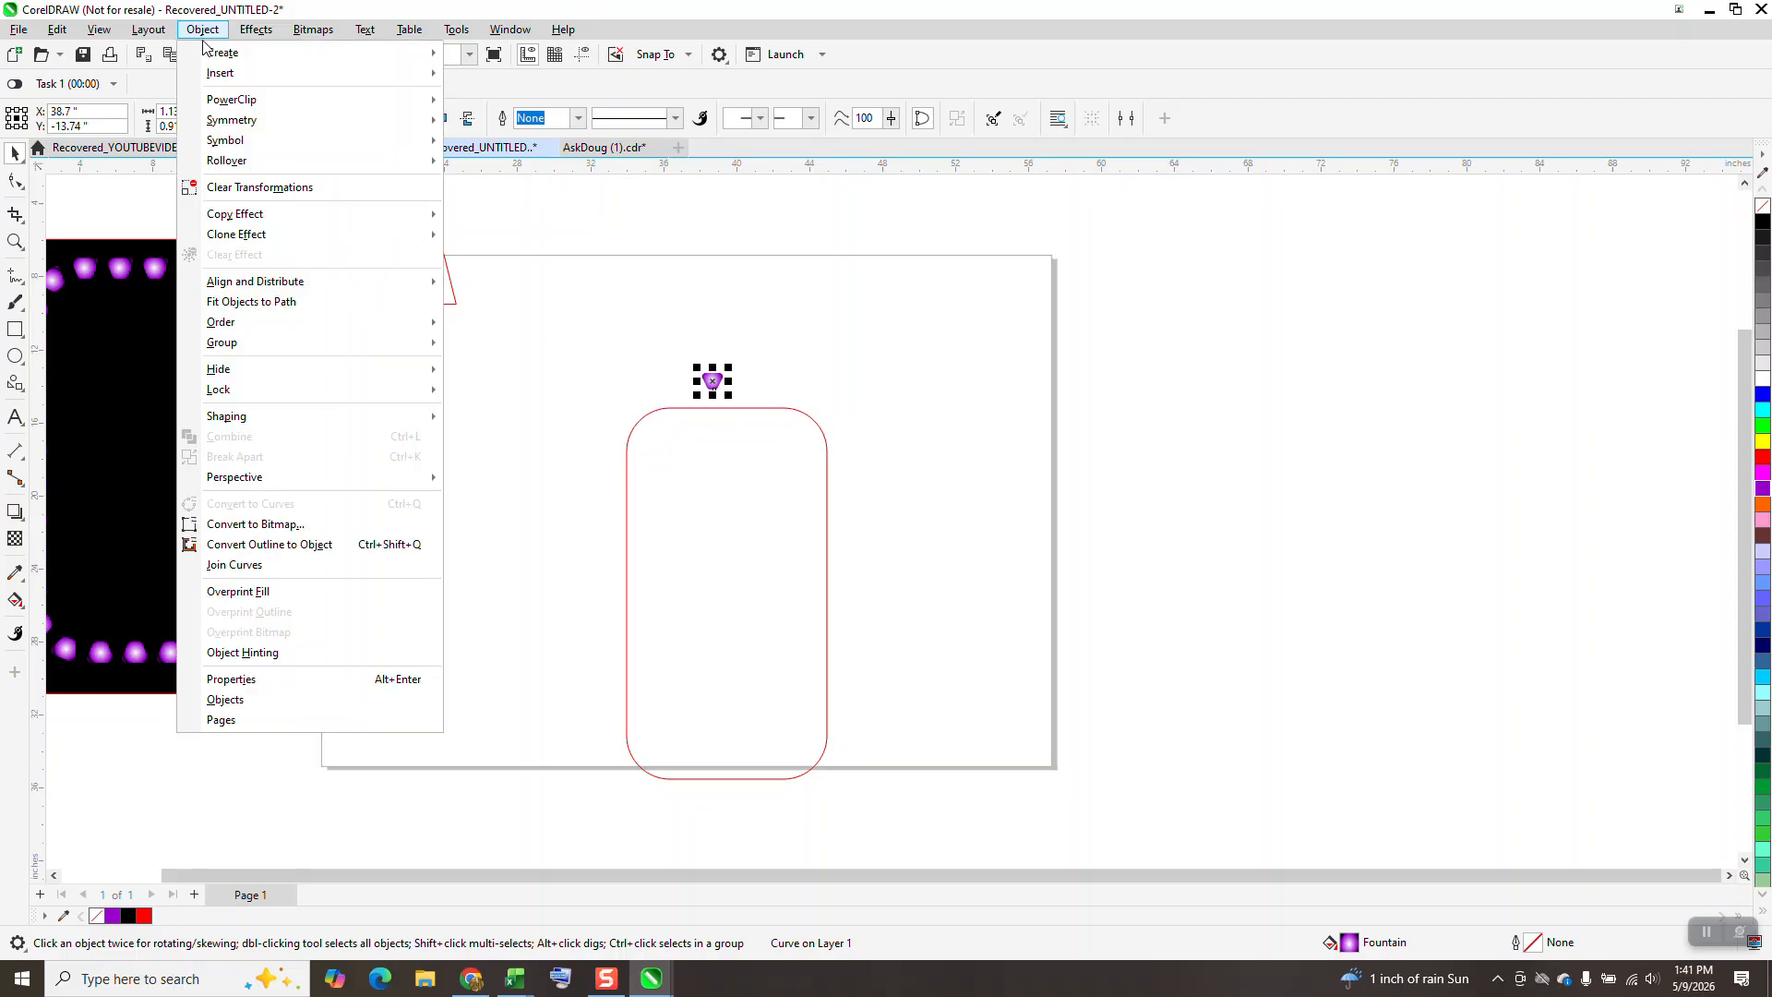
{"action": "left_click", "coordinate": [267, 310]}
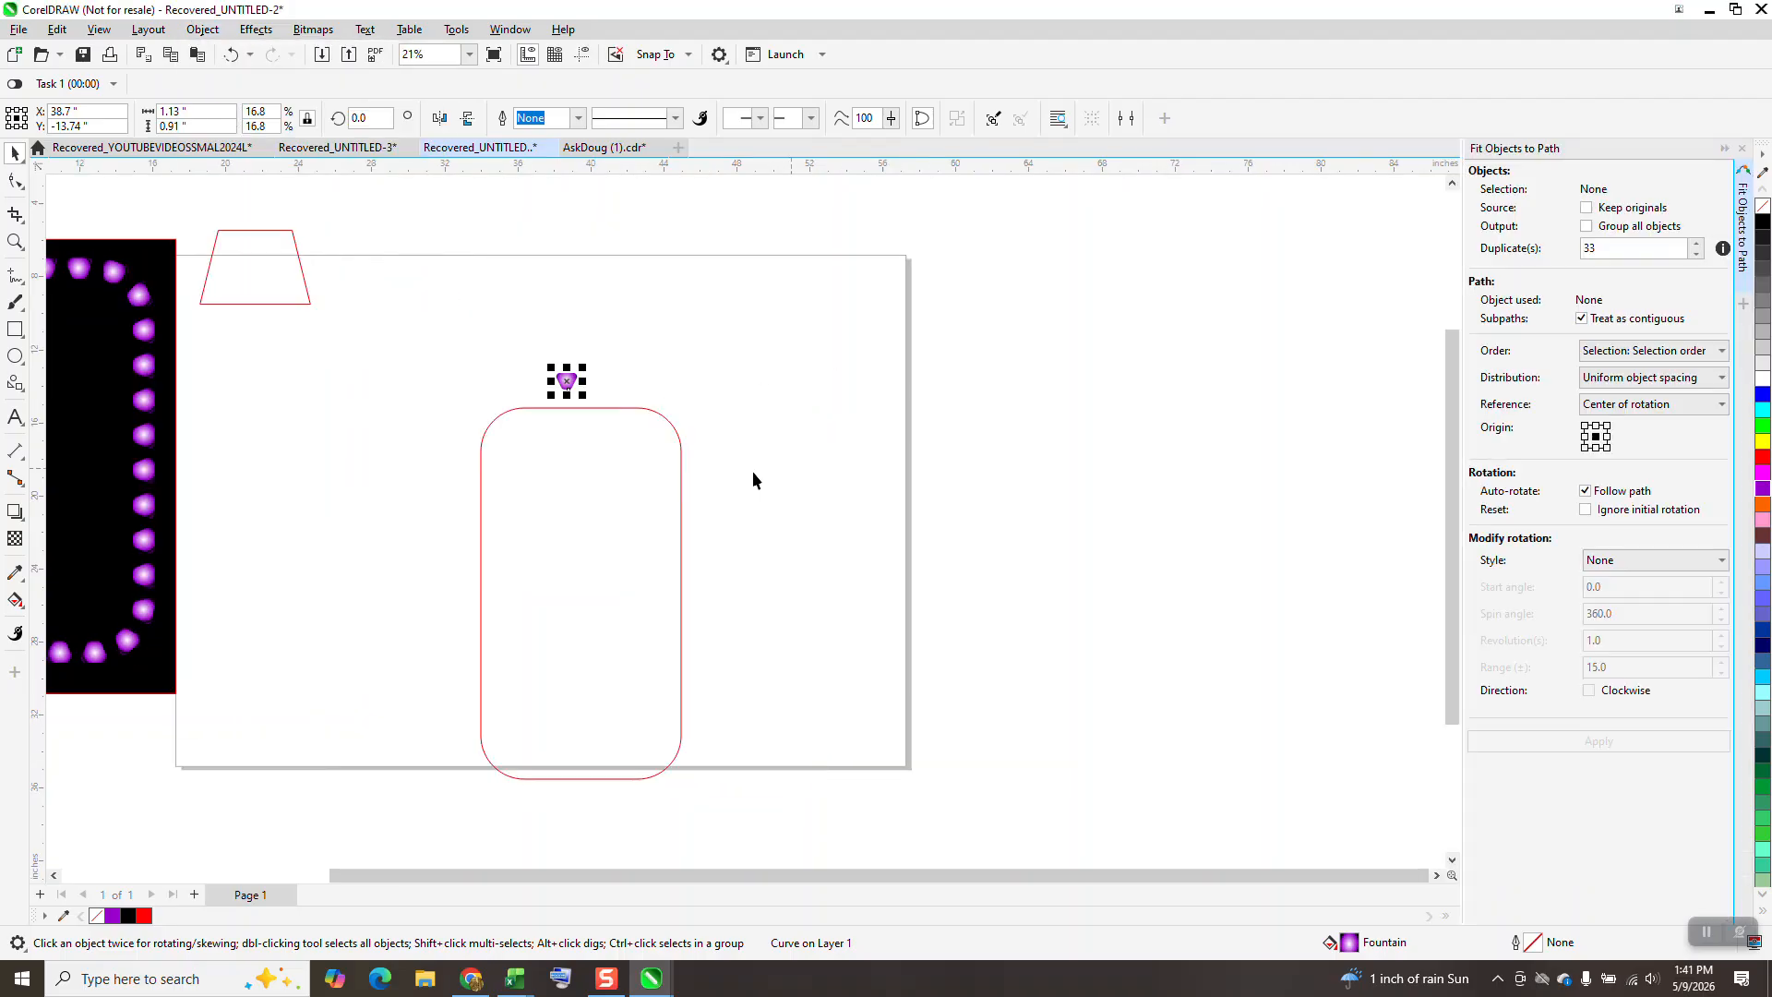
{"action": "left_click", "coordinate": [680, 489], "text": "shift"}
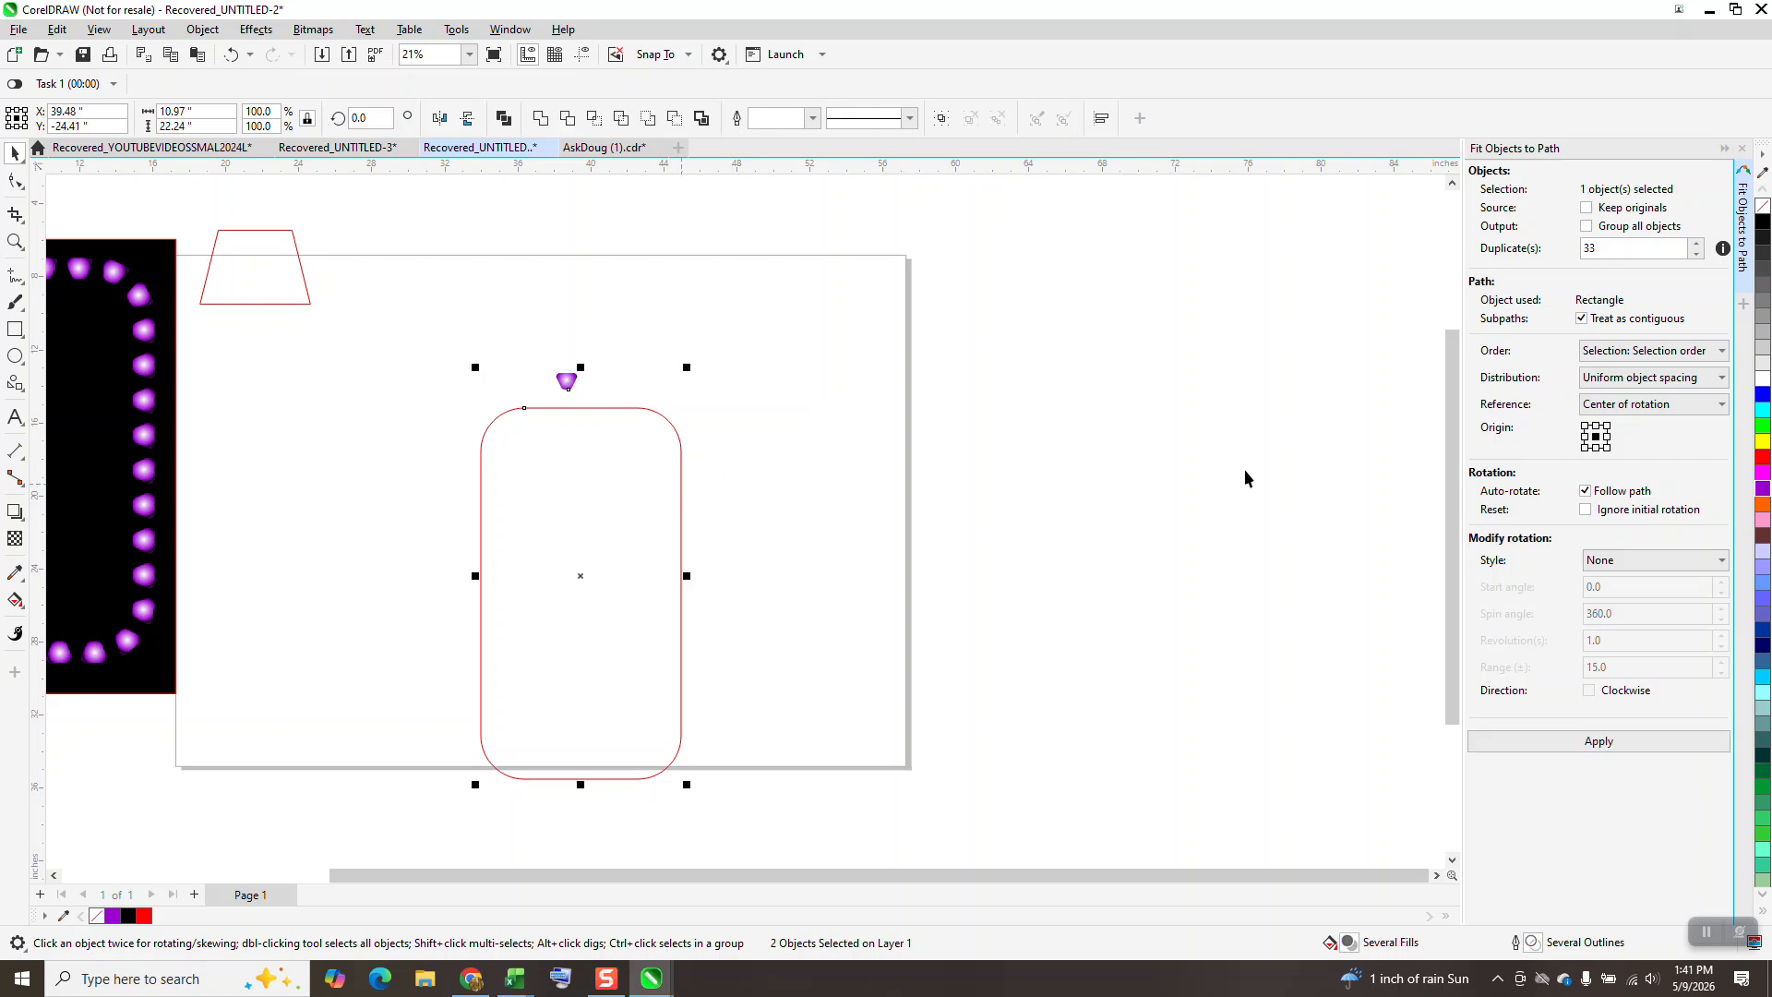
{"action": "left_click", "coordinate": [1604, 742]}
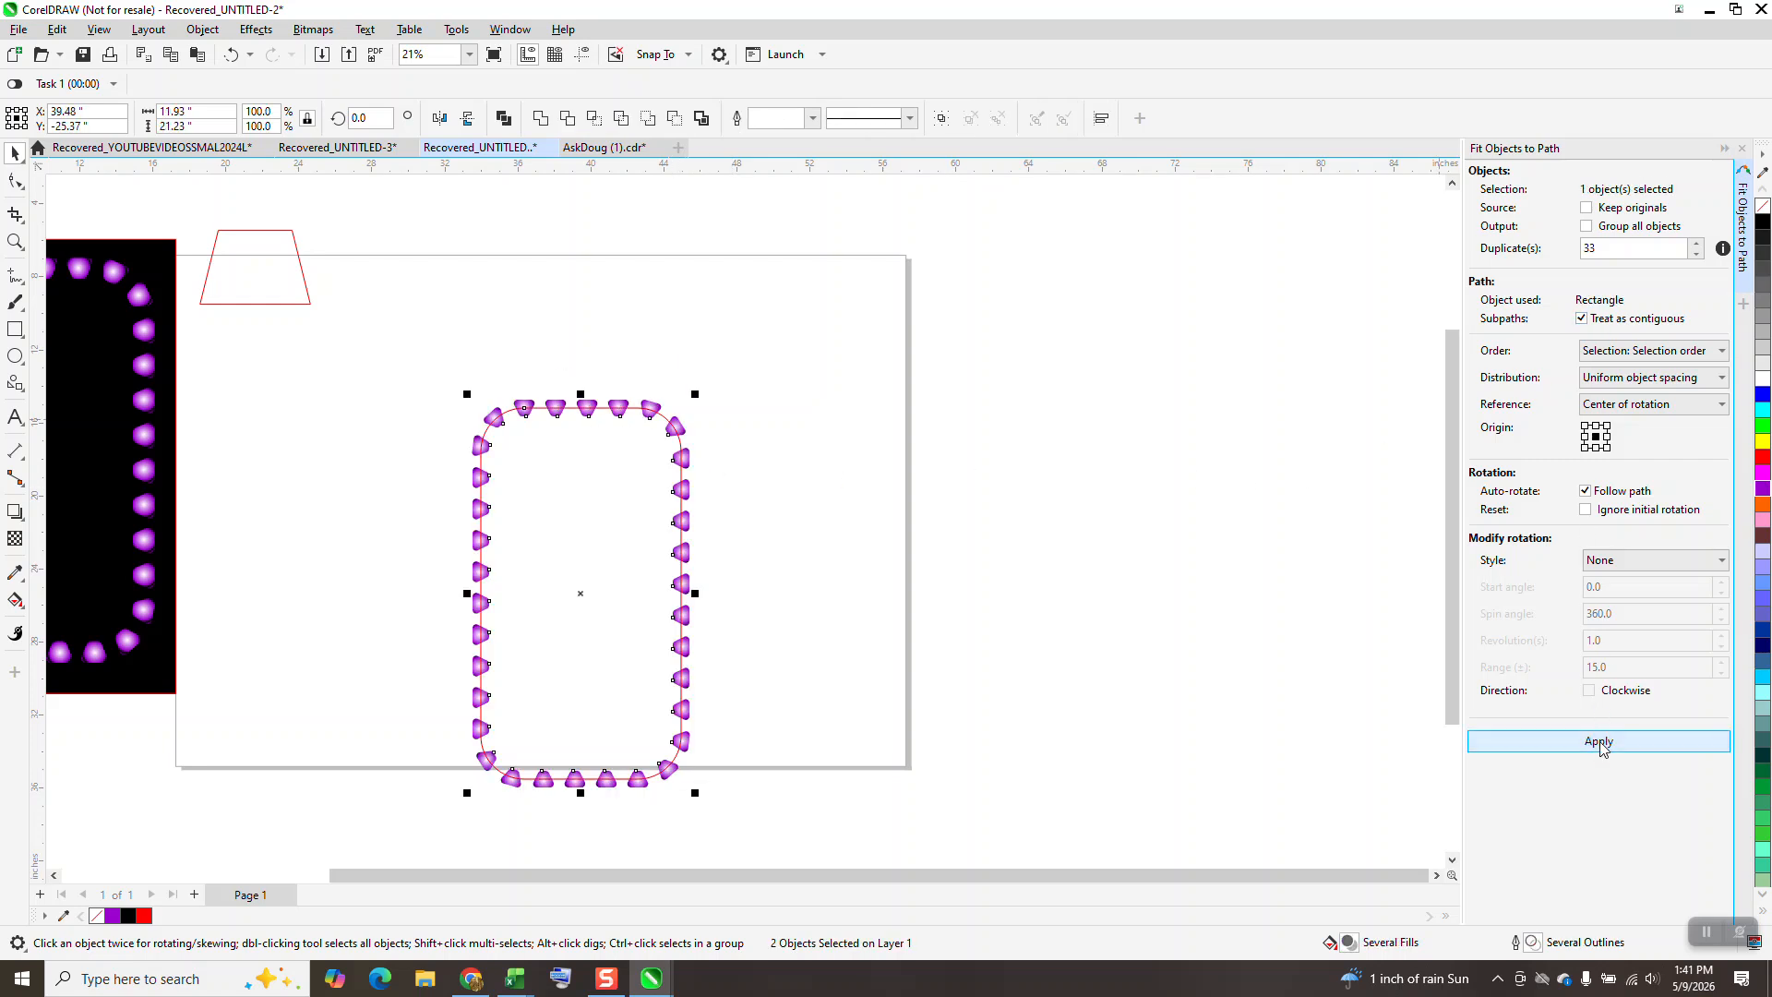
Delete the rounded rectangle path and move the black panel behind the new ring of lights.
{"action": "left_click", "coordinate": [781, 474]}
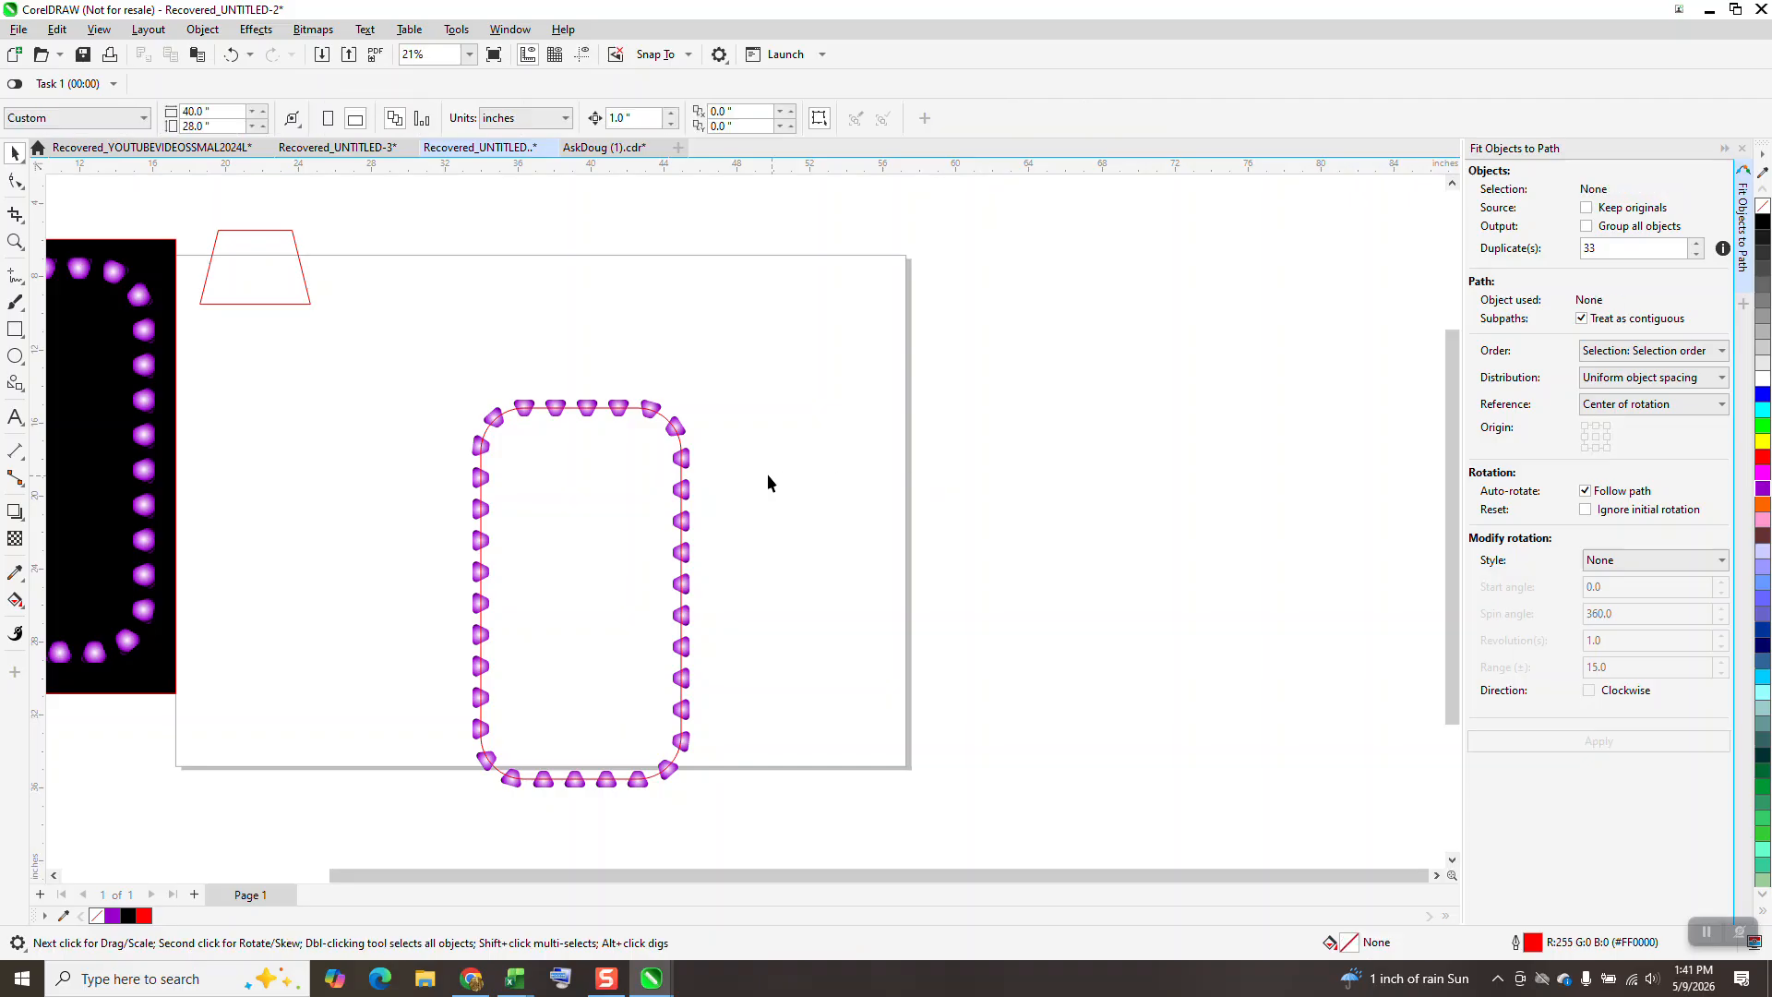
{"action": "left_click", "coordinate": [670, 421]}
{"action": "key", "text": "Delete"}
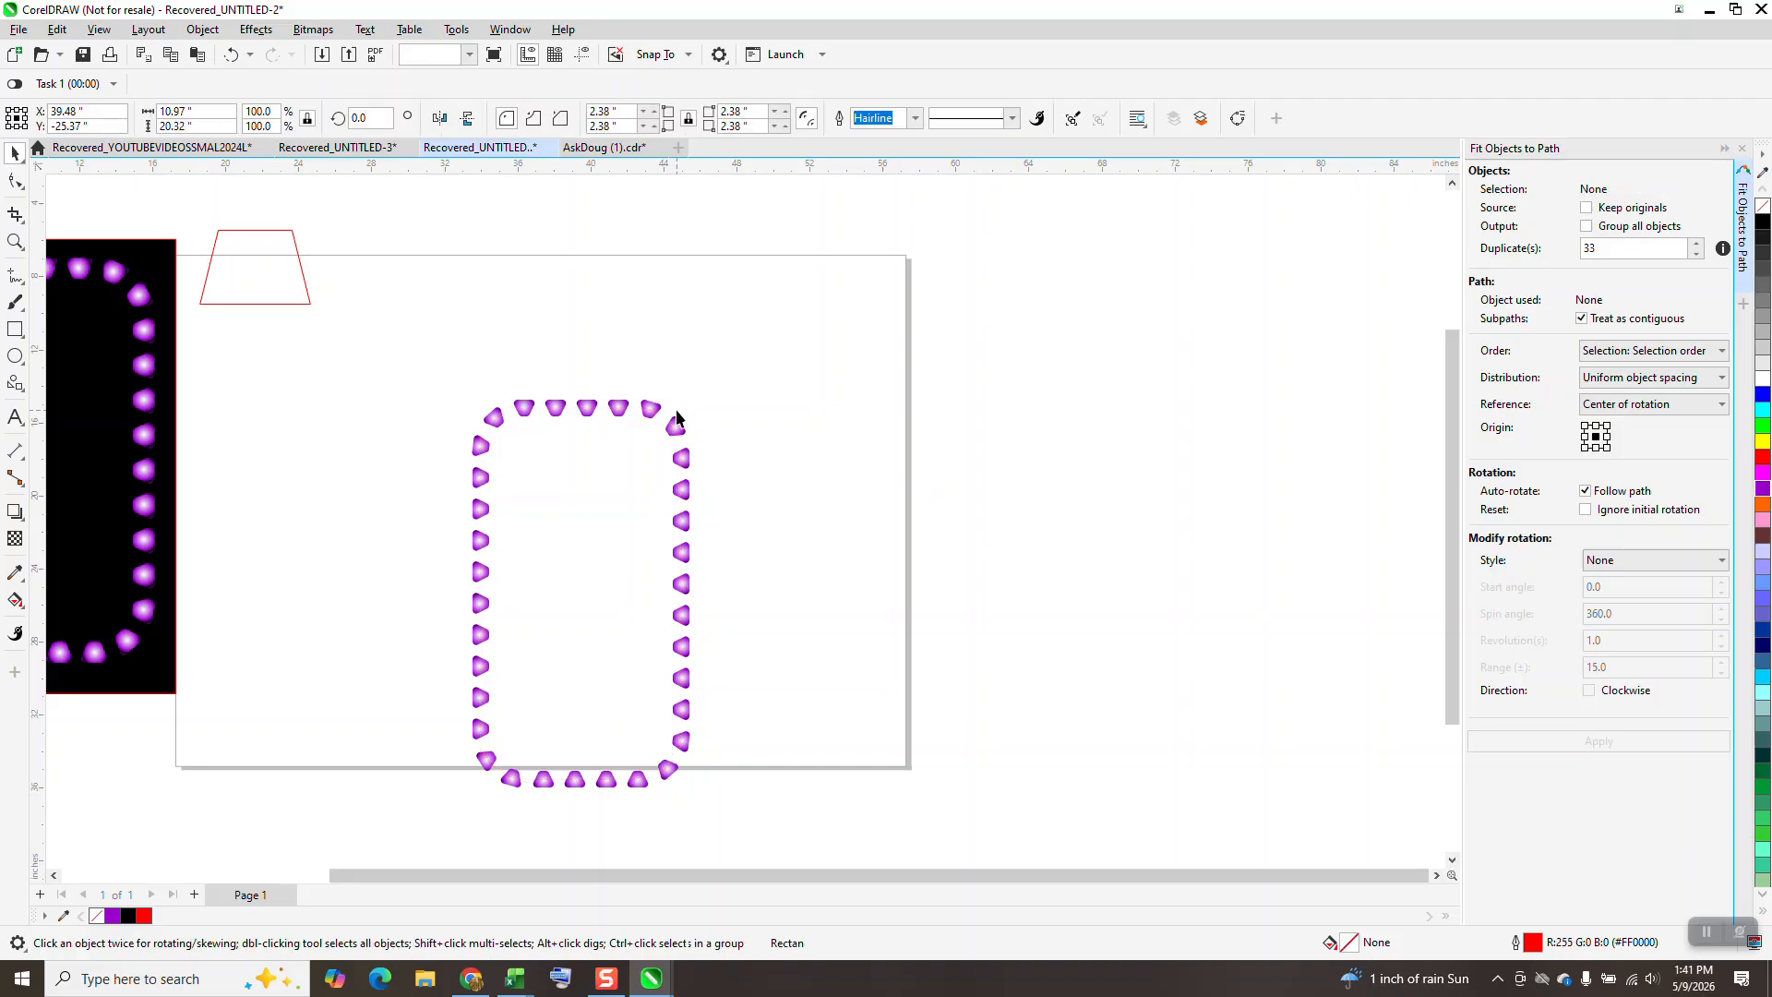
{"action": "scroll", "coordinate": [691, 414], "scroll_direction": "down", "scroll_amount": 2}
{"action": "left_click_drag", "start_coordinate": [349, 424], "coordinate": [717, 501]}
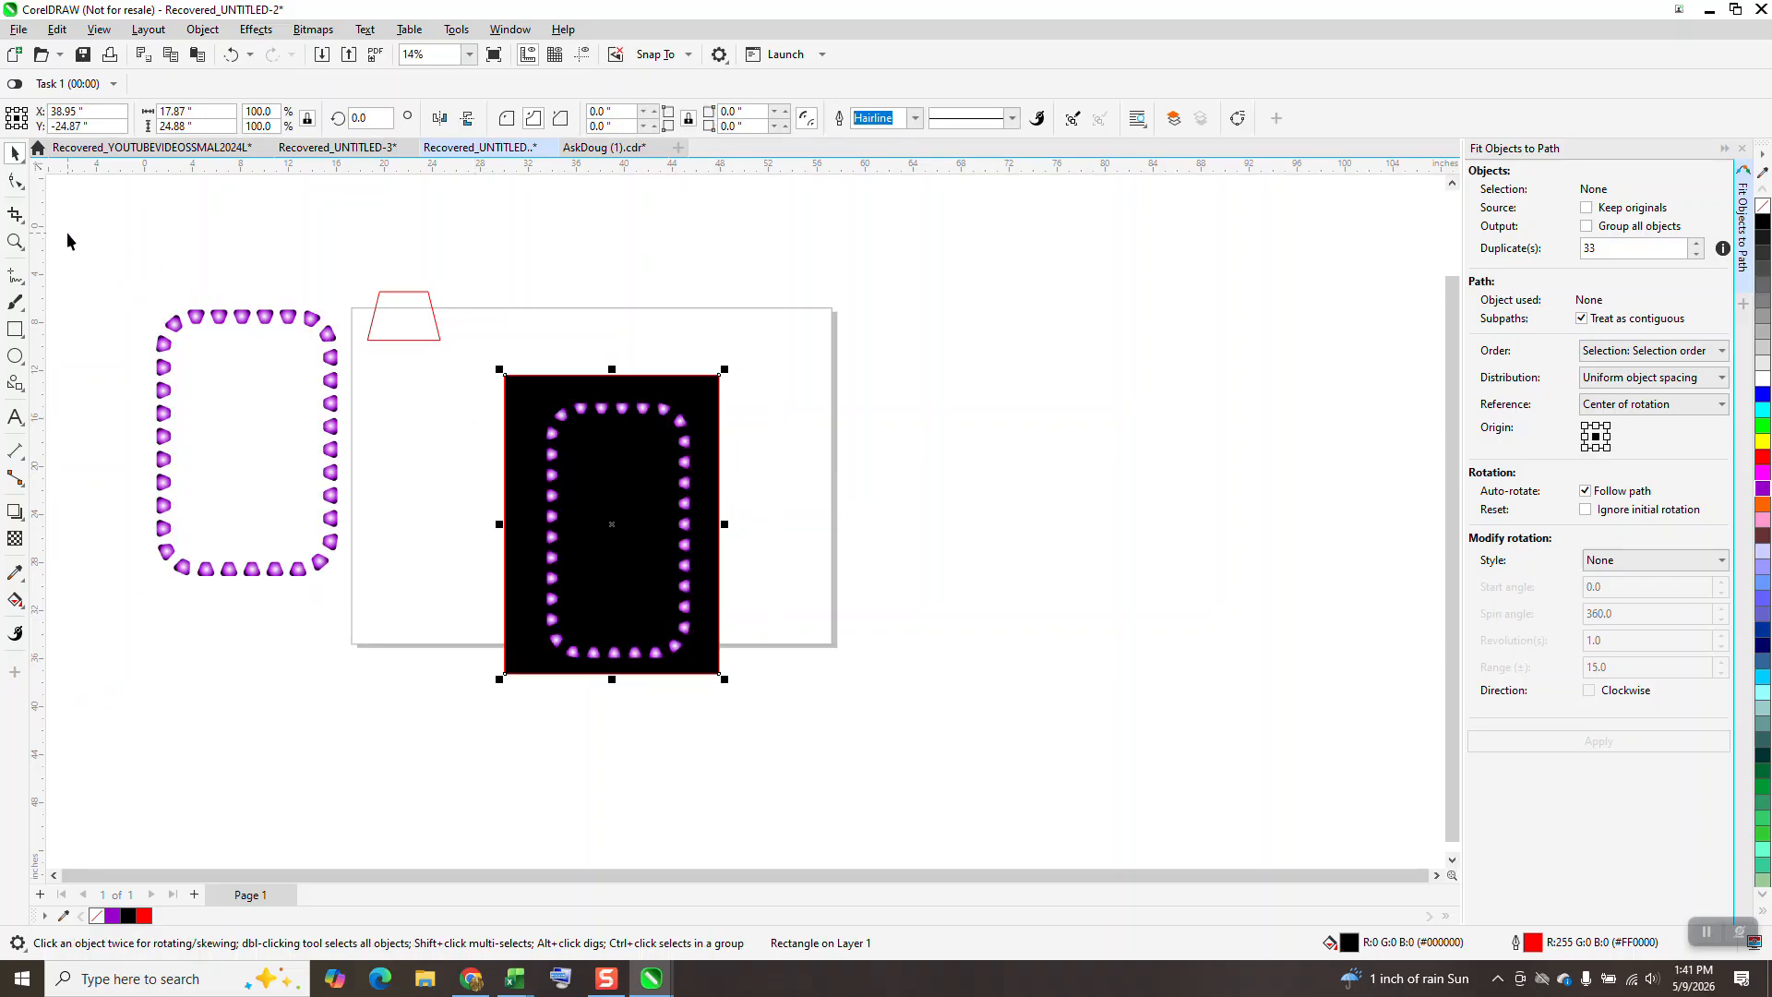
Examine the shape, glow and spacing of the new lights against the black panel up close.
{"action": "left_click", "coordinate": [15, 243]}
{"action": "left_click_drag", "start_coordinate": [527, 327], "coordinate": [741, 636]}
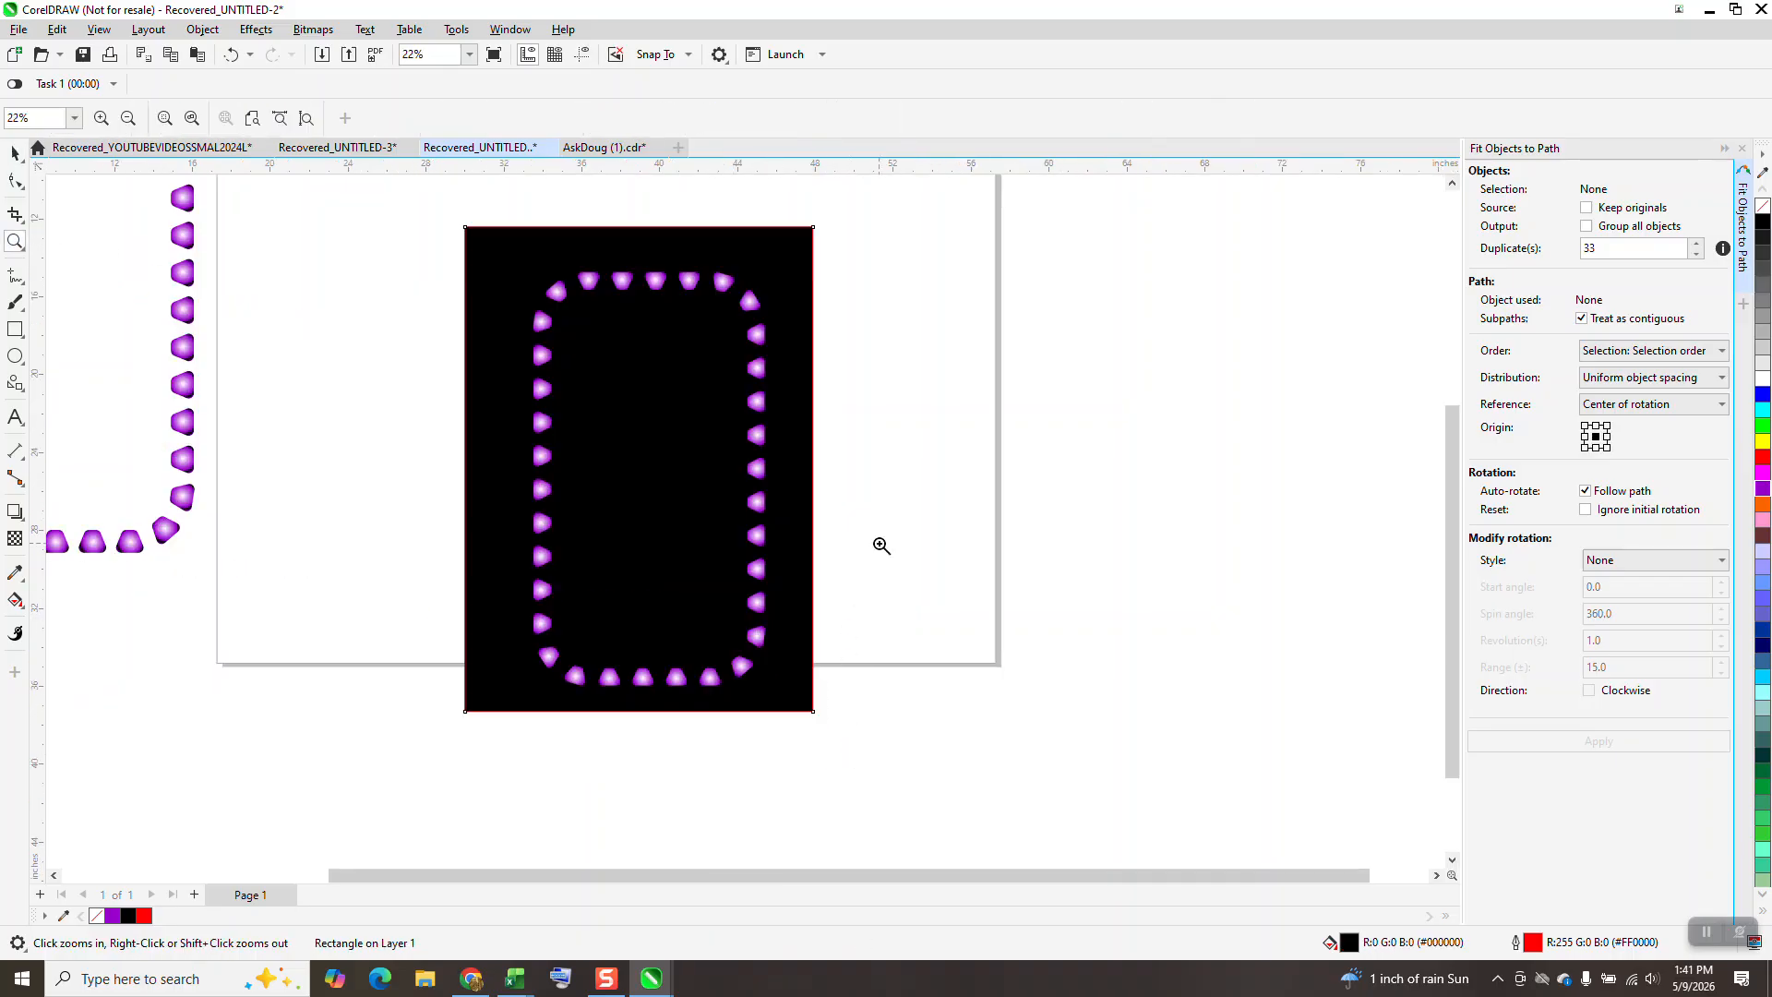
{"action": "left_click_drag", "start_coordinate": [807, 408], "coordinate": [821, 407]}
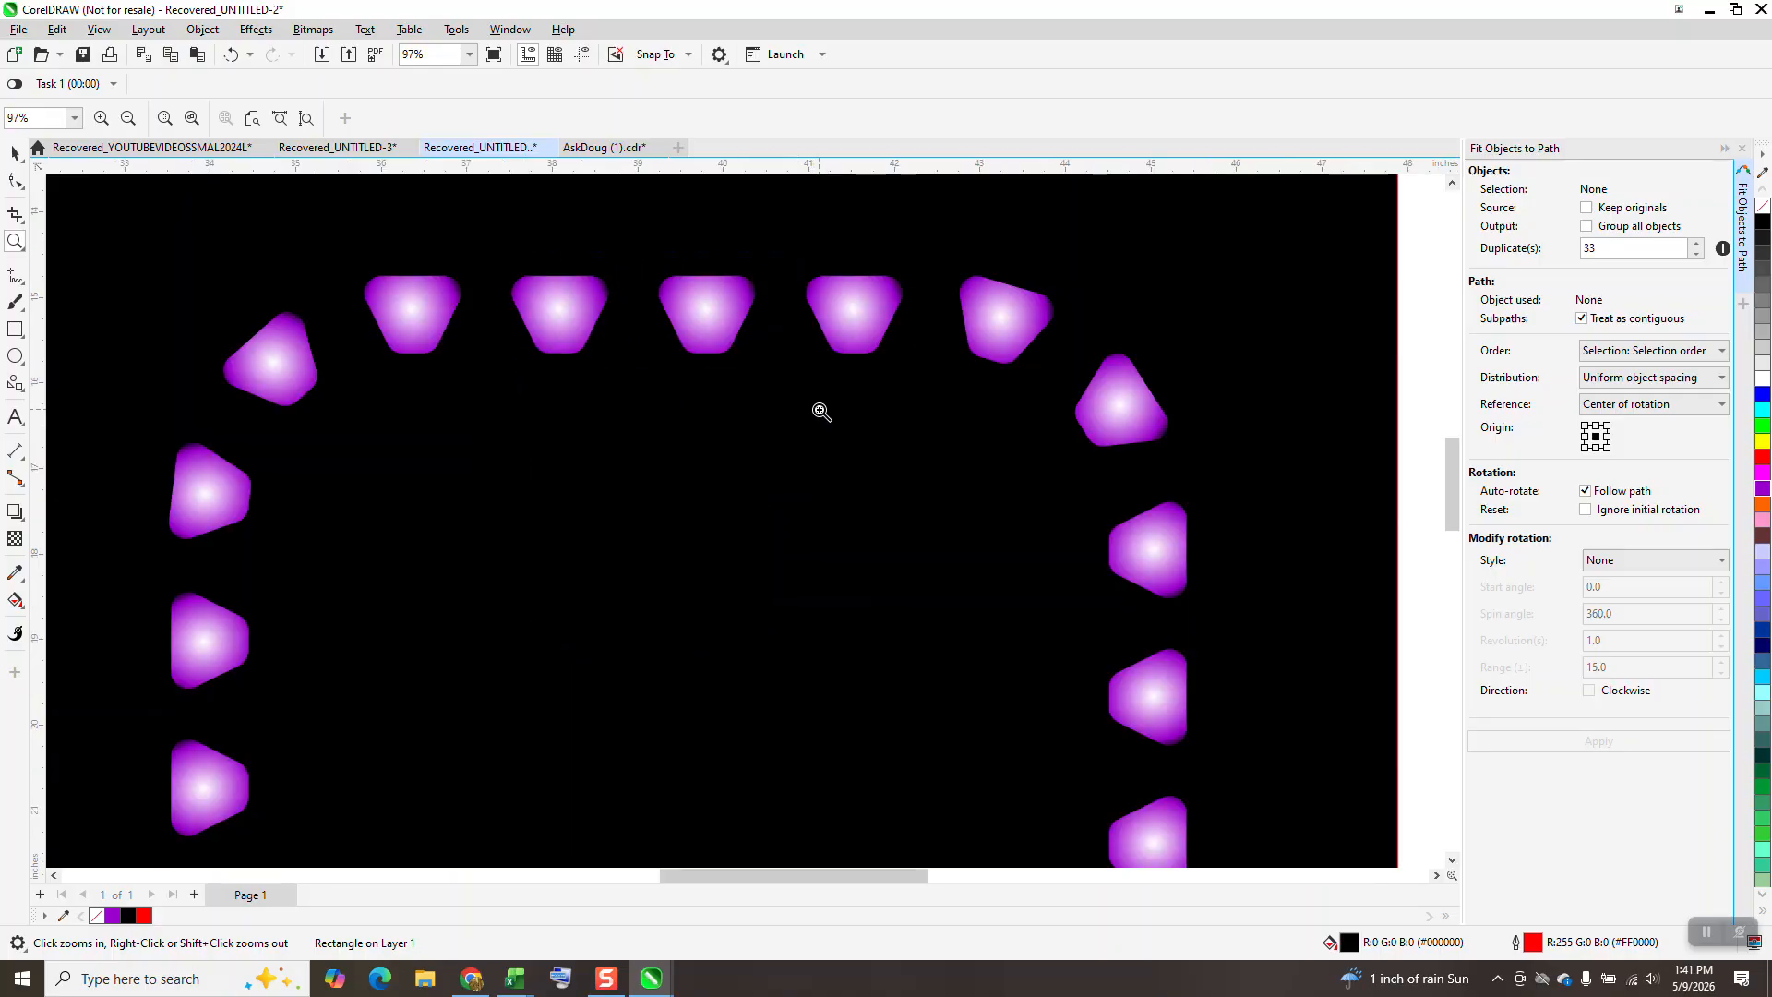
{"action": "scroll", "coordinate": [821, 404], "scroll_direction": "down", "scroll_amount": 3}
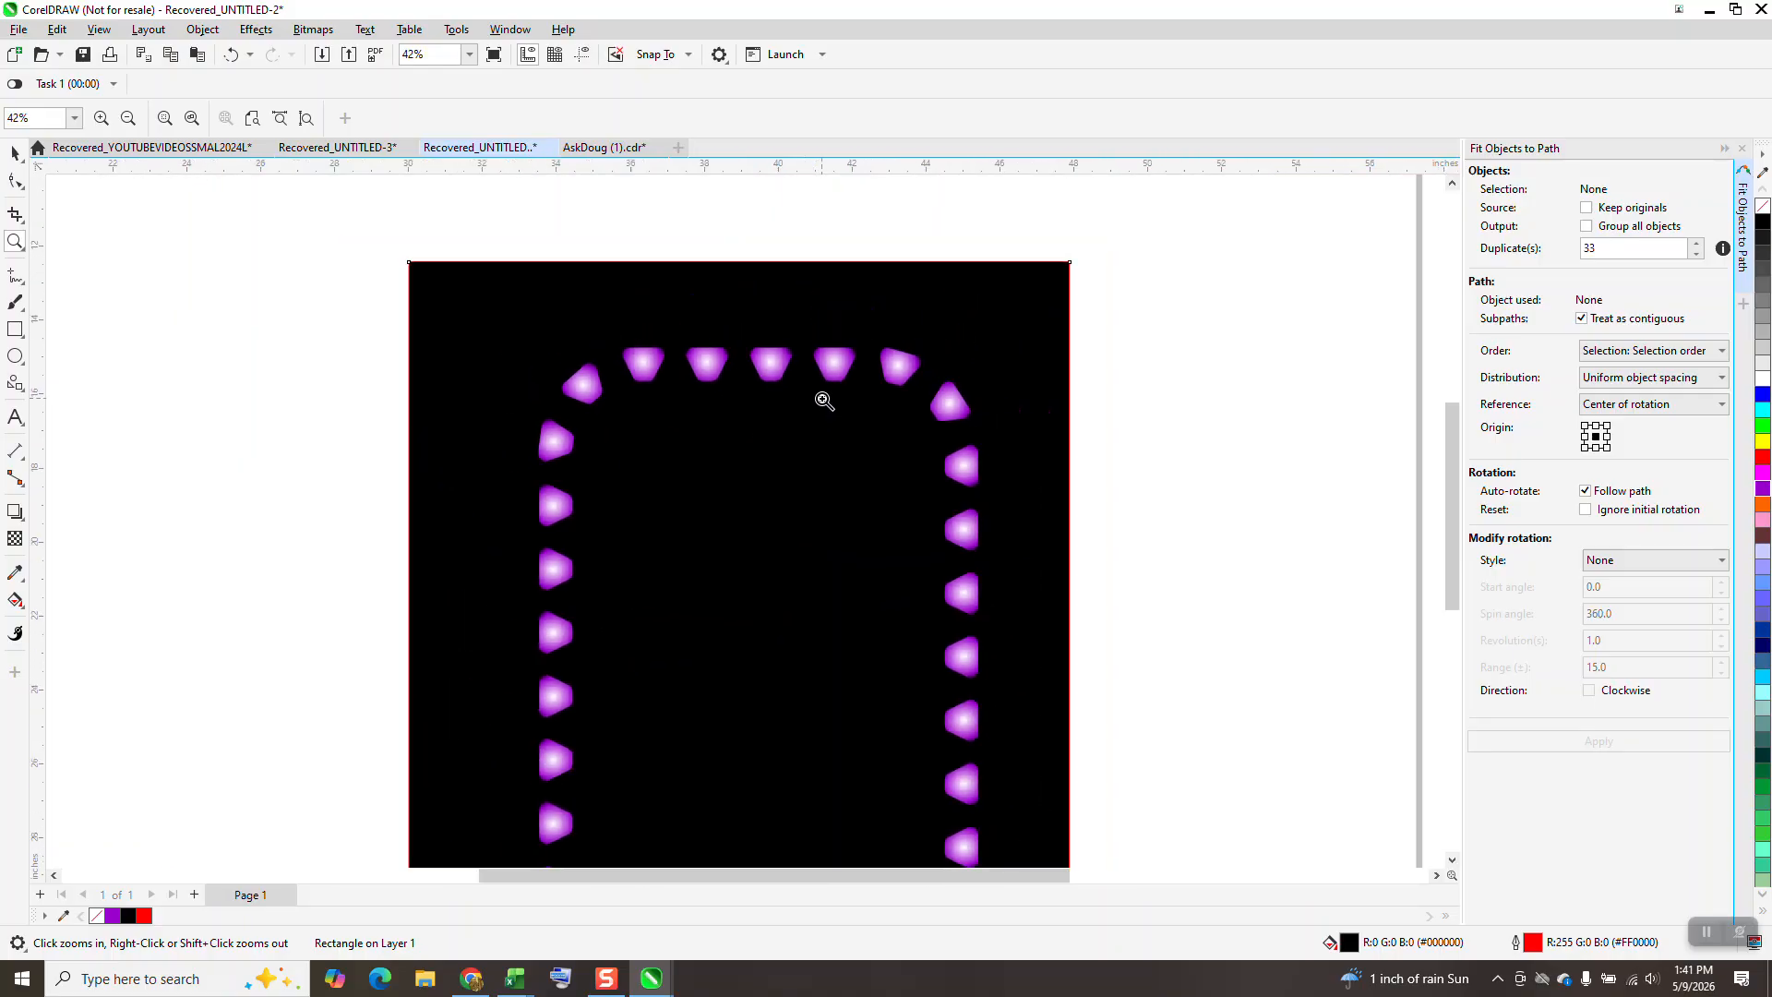
{"action": "left_click_drag", "start_coordinate": [604, 342], "coordinate": [969, 590]}
{"action": "scroll", "coordinate": [1009, 590], "scroll_direction": "down", "scroll_amount": 4}
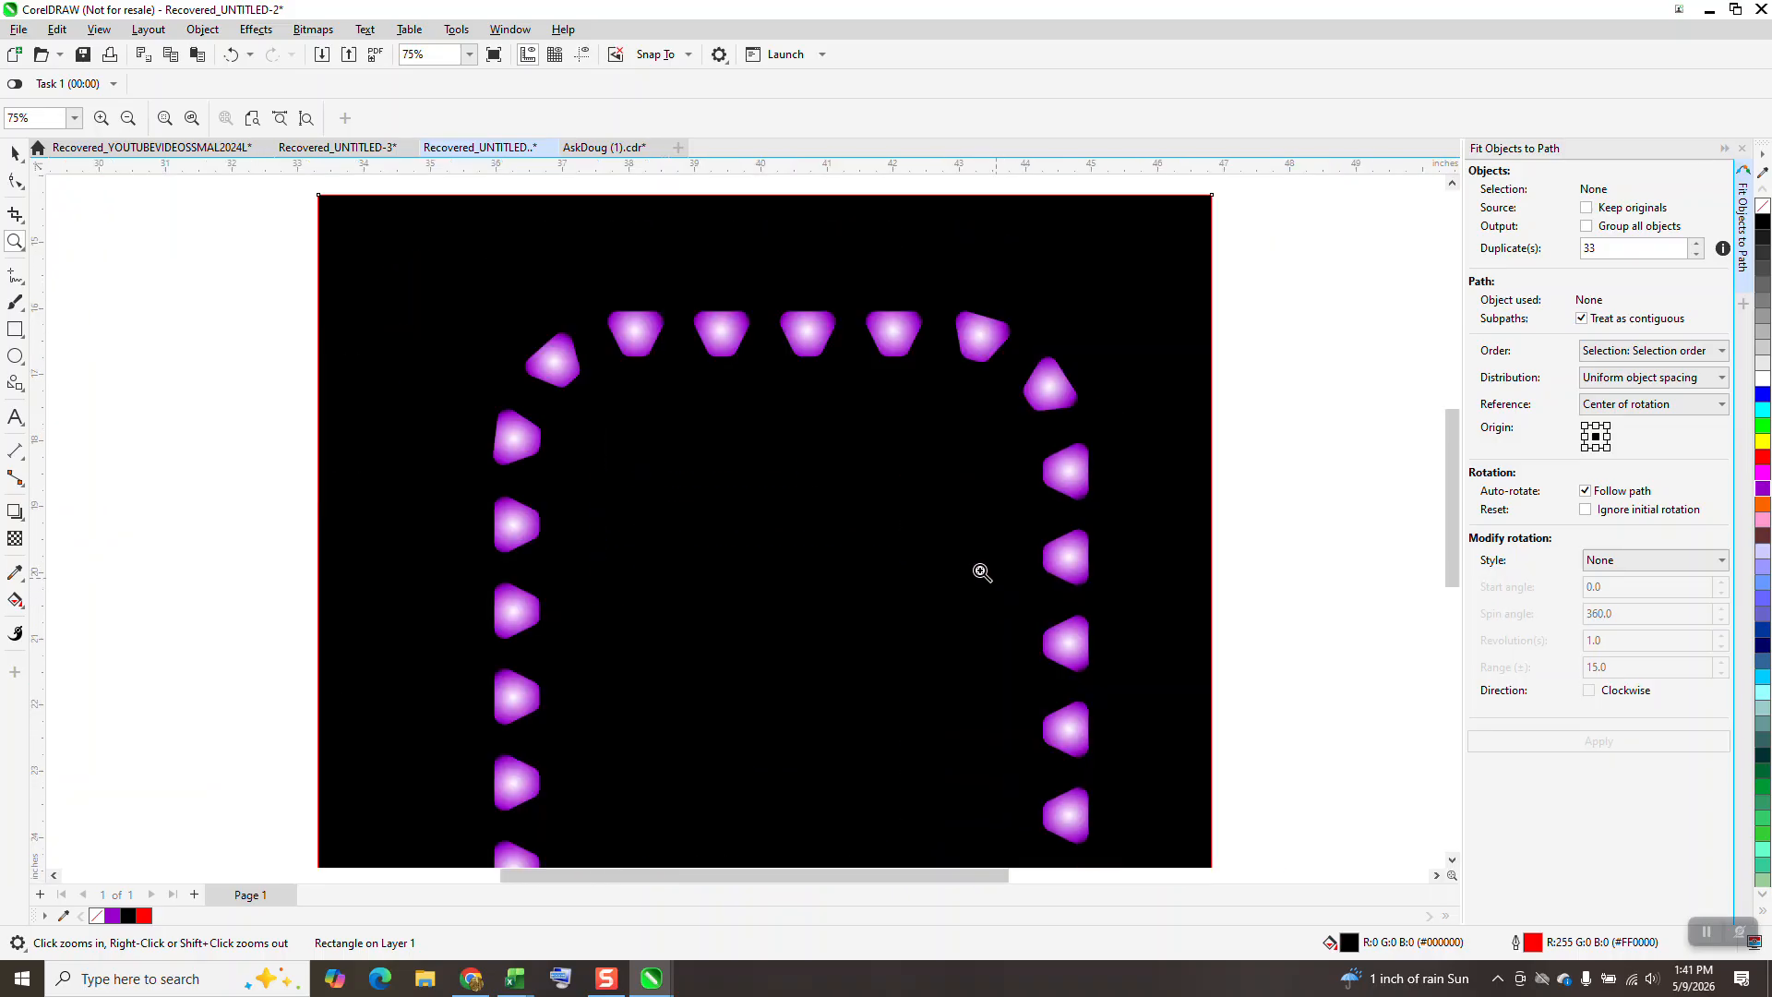